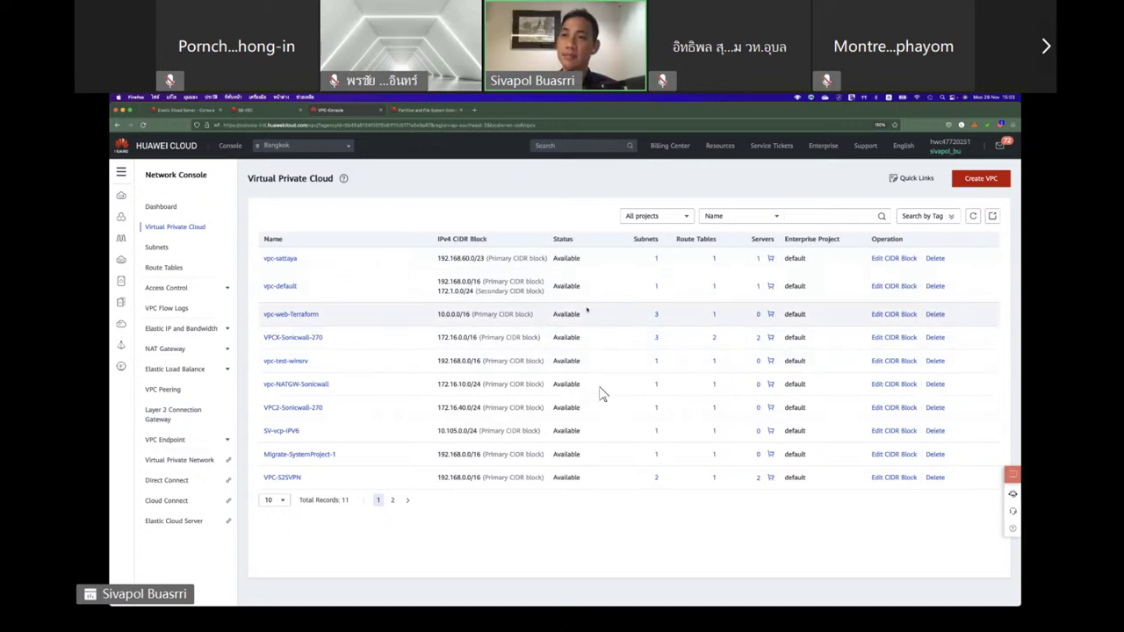
# Start a new VPC in region AP-Bangkok and name it SB-Network.
pyautogui.click(993, 186)
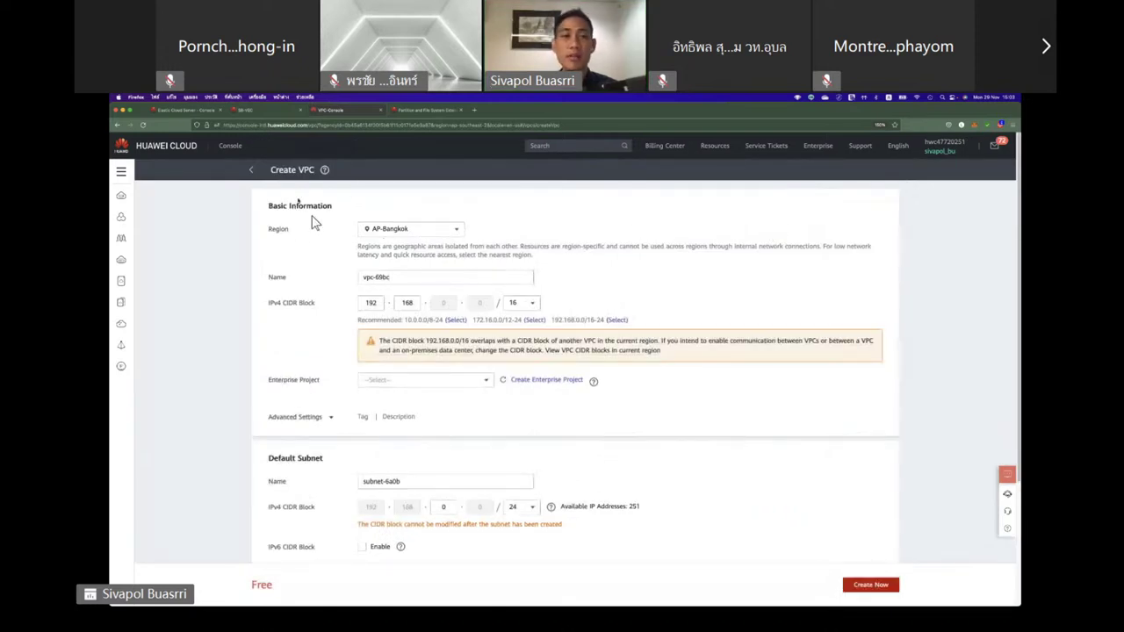
pyautogui.moveTo(296, 234); pyautogui.dragTo(269, 235)
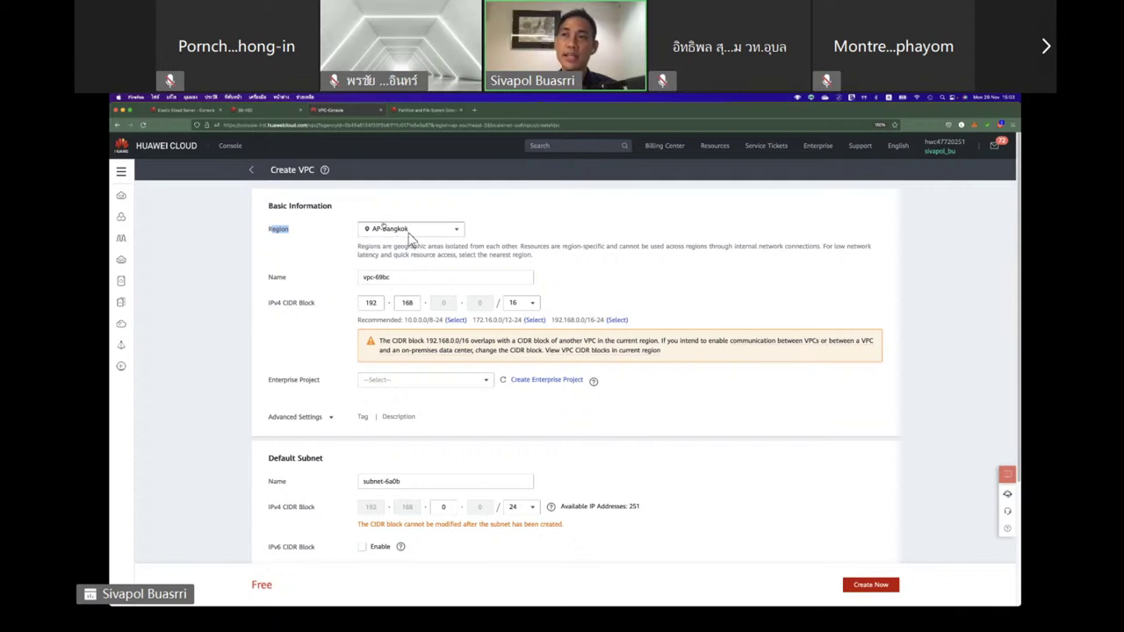
pyautogui.moveTo(410, 281); pyautogui.dragTo(285, 290)
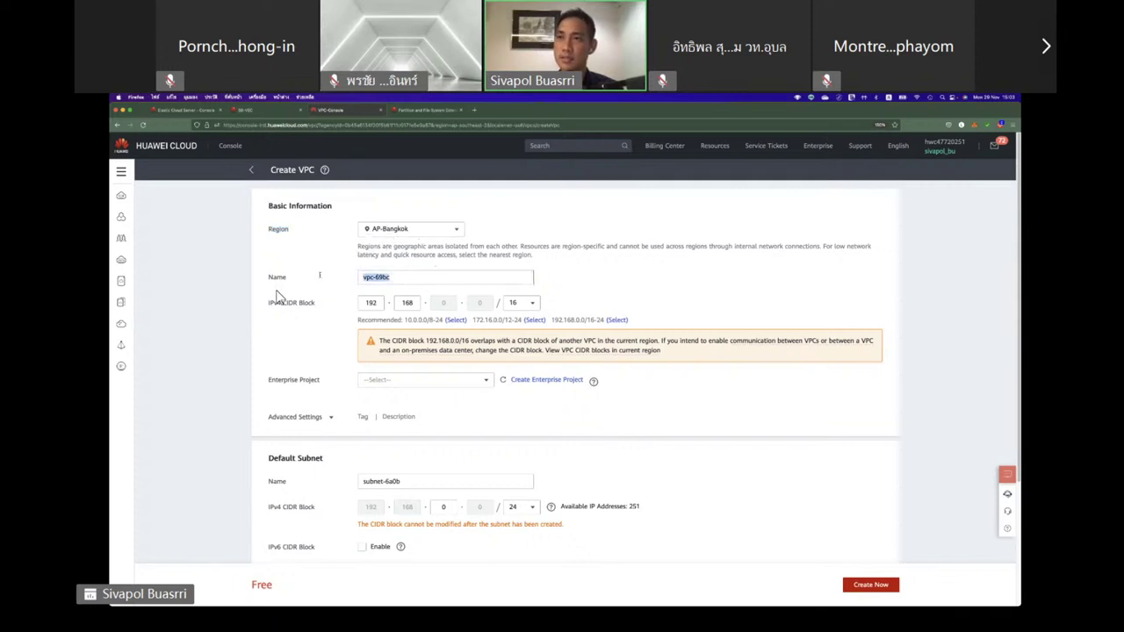
pyautogui.click(451, 232)
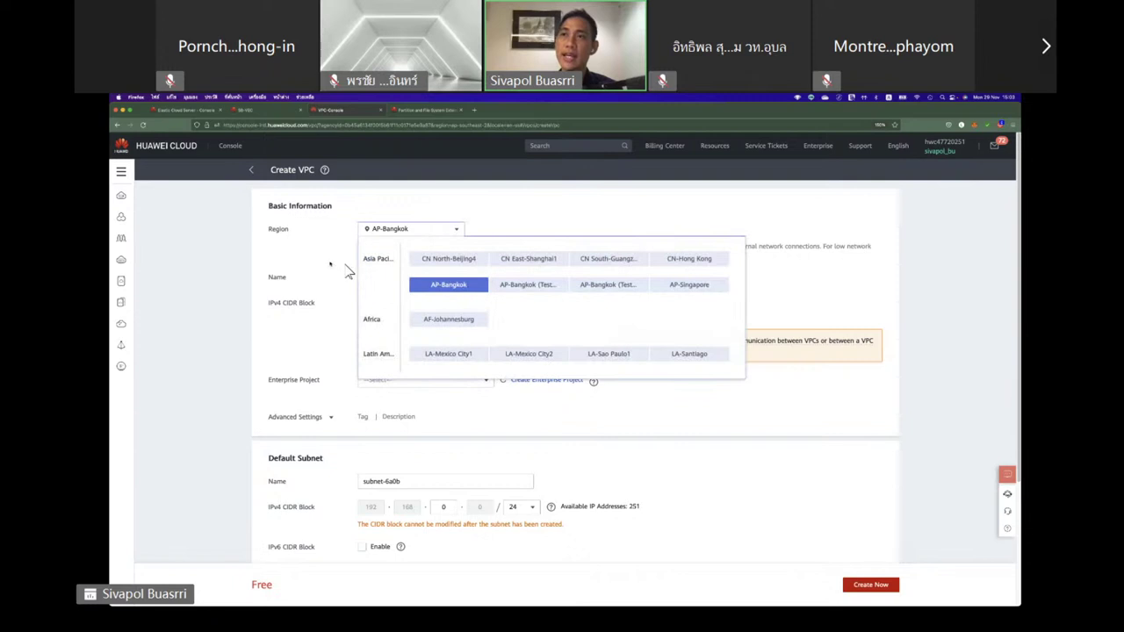
pyautogui.click(401, 284)
pyautogui.moveTo(411, 284); pyautogui.dragTo(301, 281)
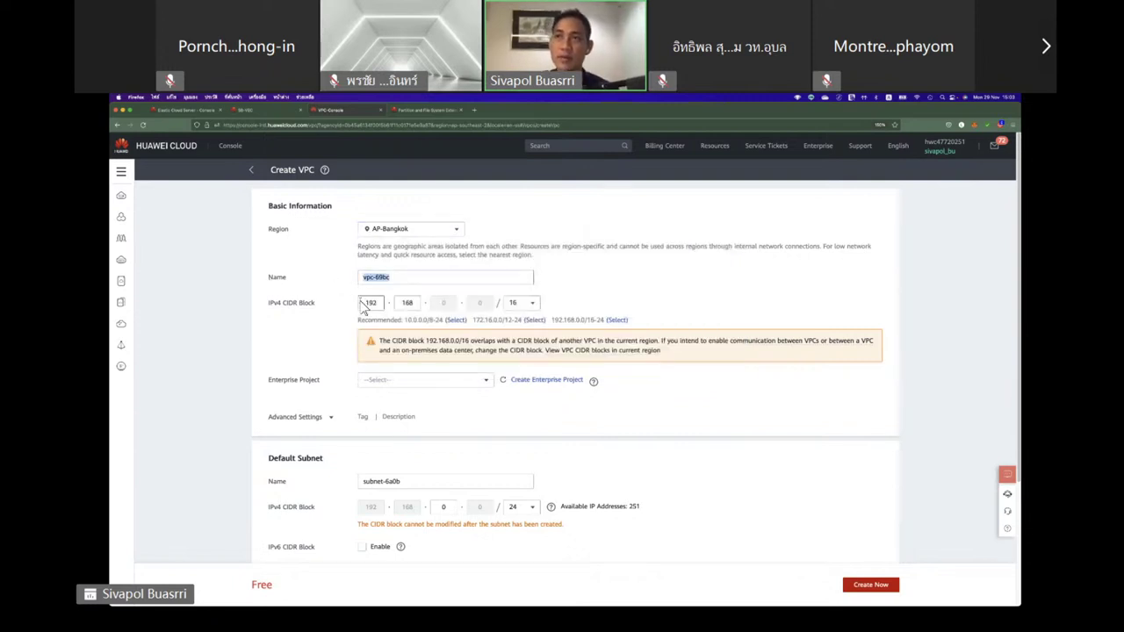
pyautogui.write('SCV')
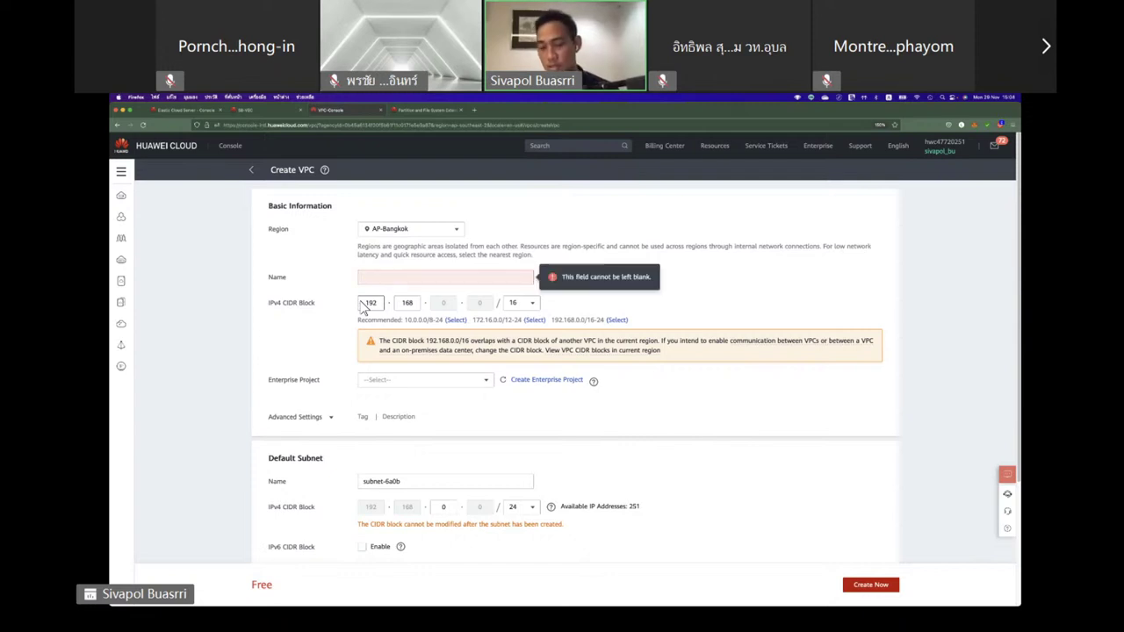
pyautogui.write('B')
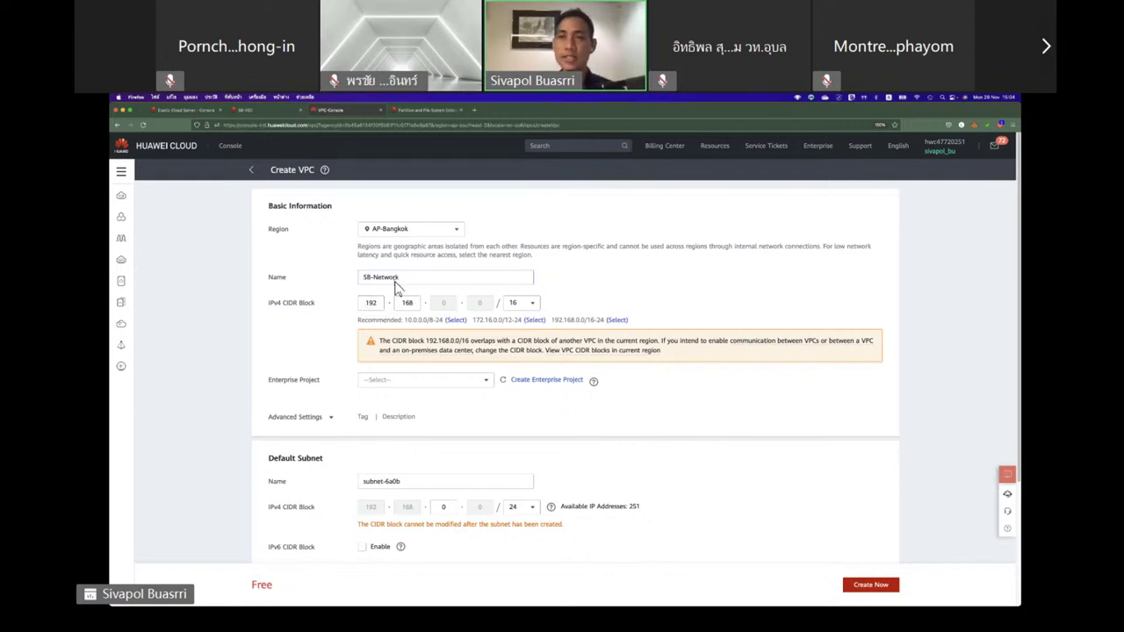
pyautogui.click(397, 279)
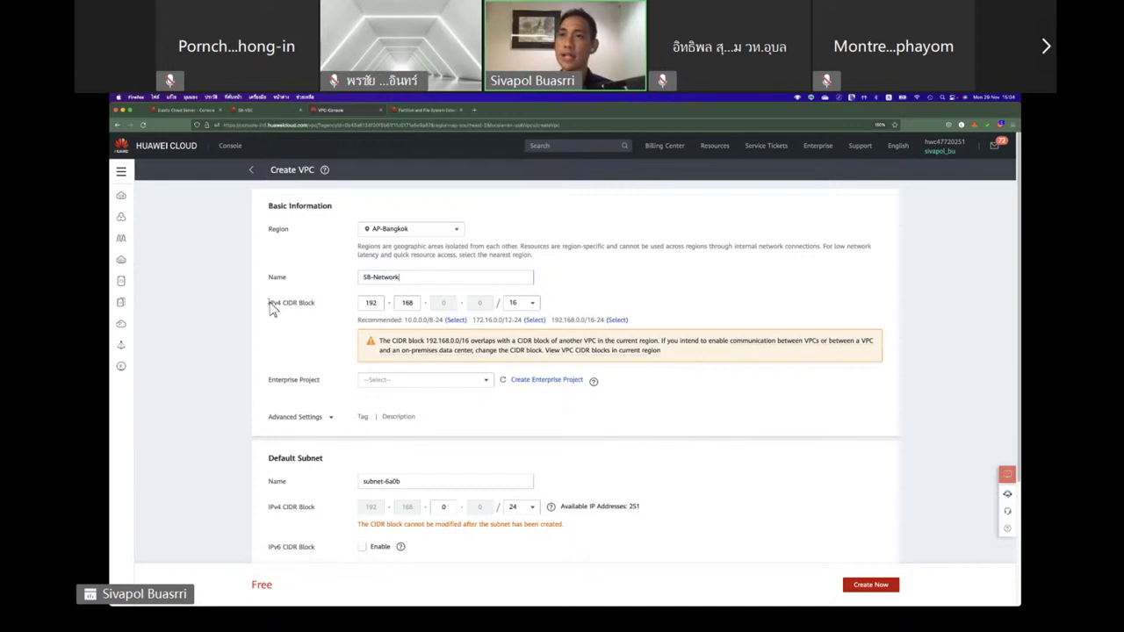
# Set the VPC CIDR block to 172.16.0.0/20 and the enterprise project to default.
pyautogui.moveTo(268, 303); pyautogui.dragTo(320, 306)
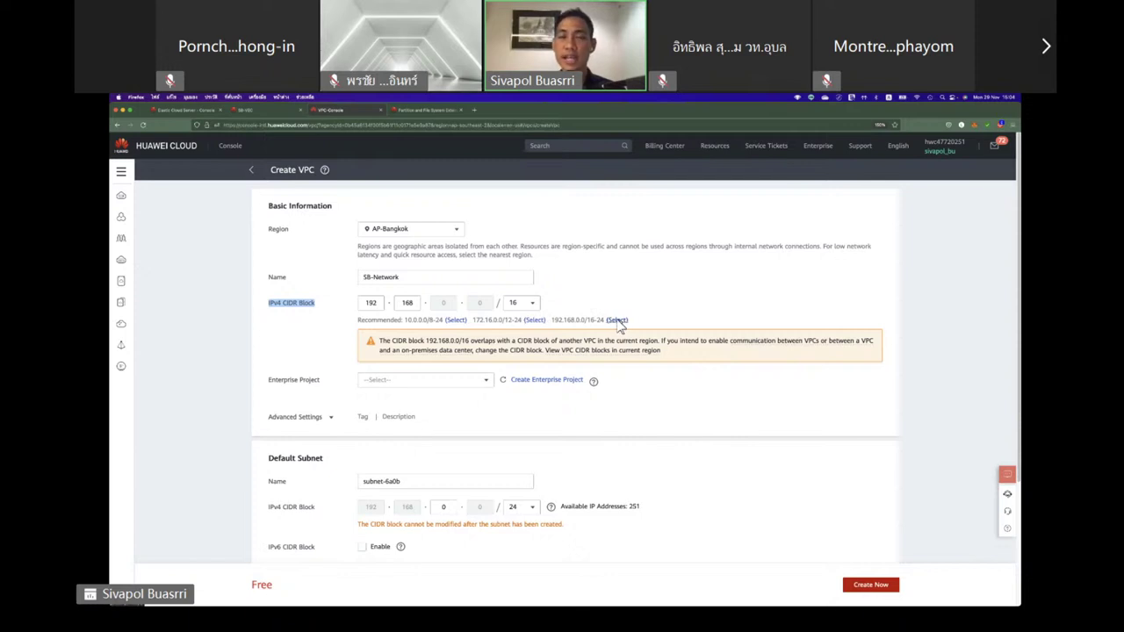
pyautogui.moveTo(553, 321); pyautogui.dragTo(605, 323)
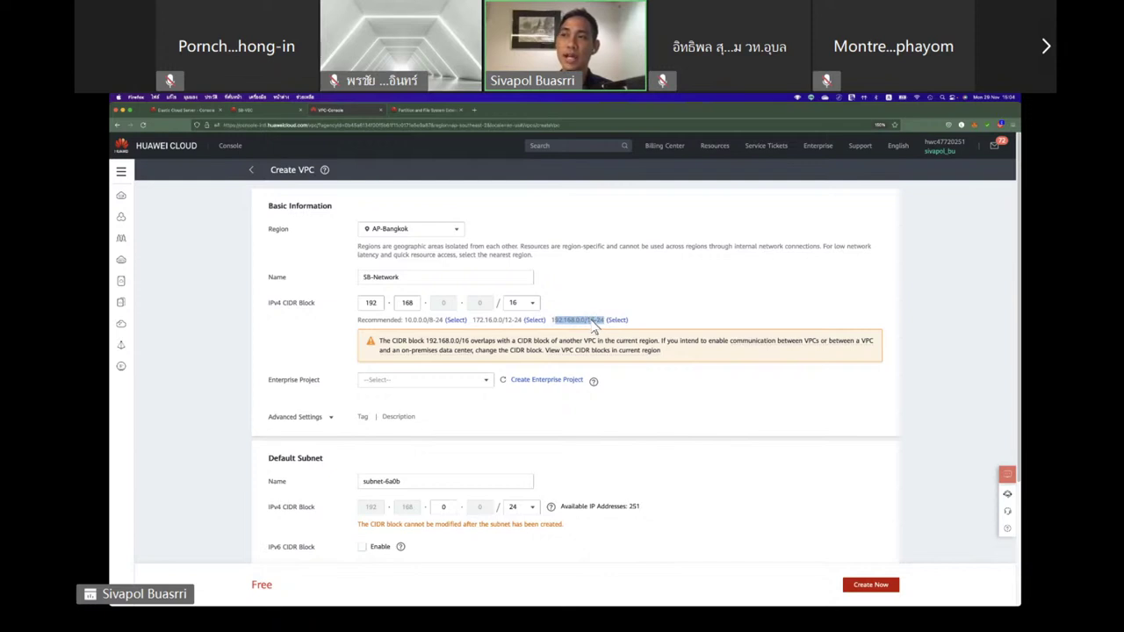
pyautogui.click(594, 323)
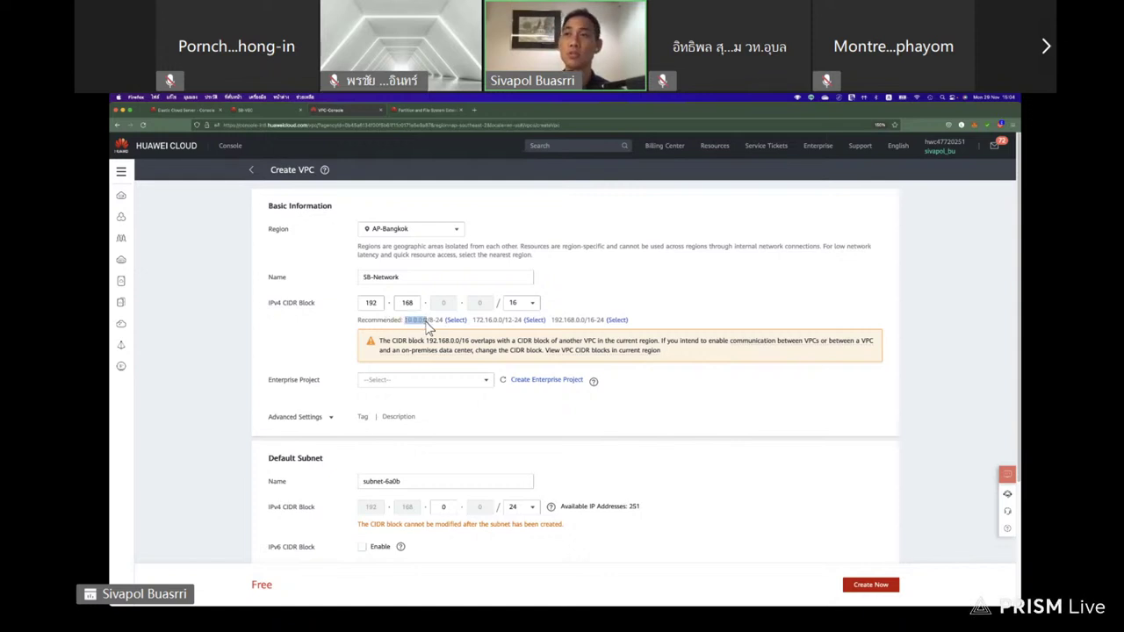
pyautogui.moveTo(429, 322)
pyautogui.mouseDown()
pyautogui.moveTo(439, 325)
pyautogui.moveTo(423, 327)
pyautogui.mouseUp()
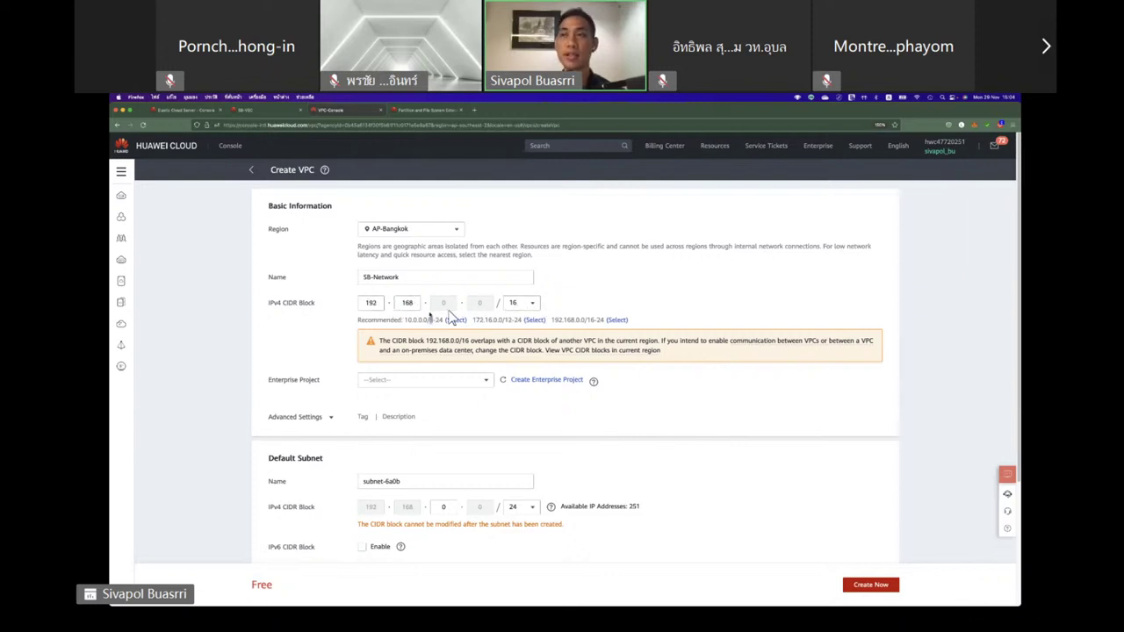
pyautogui.click(518, 309)
pyautogui.click(530, 322)
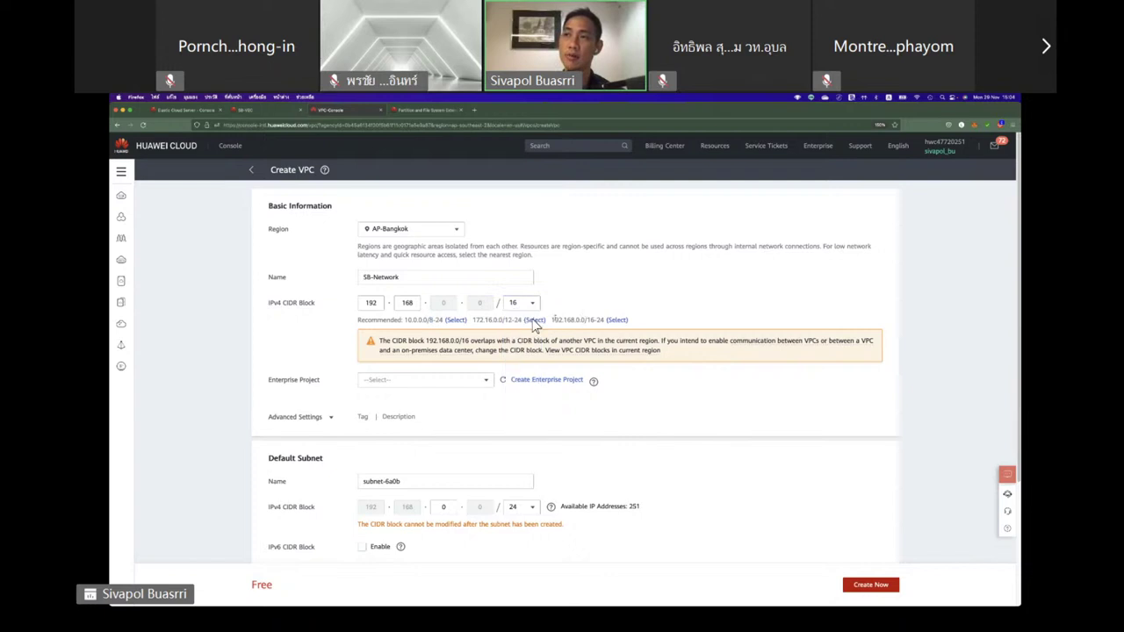
pyautogui.click(535, 322)
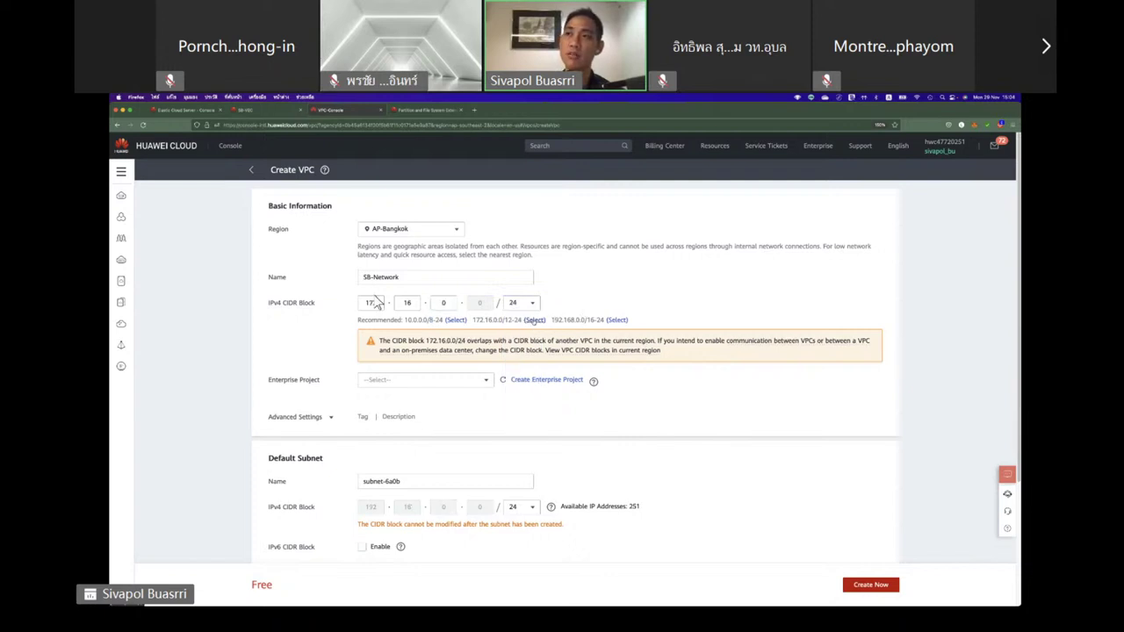
pyautogui.click(441, 305)
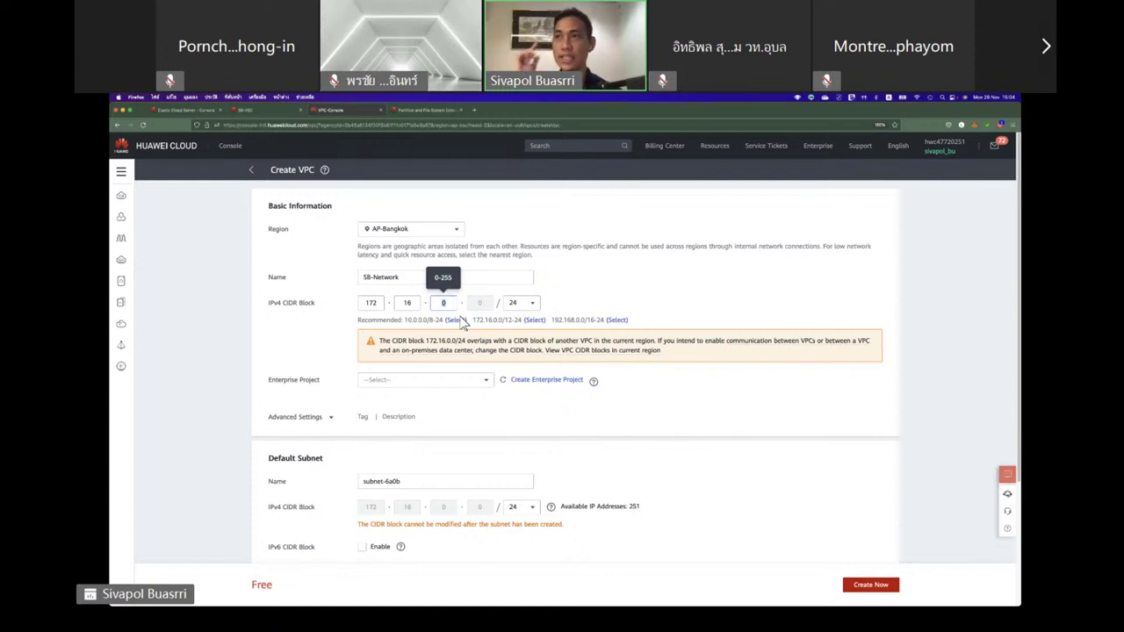
pyautogui.click(526, 303)
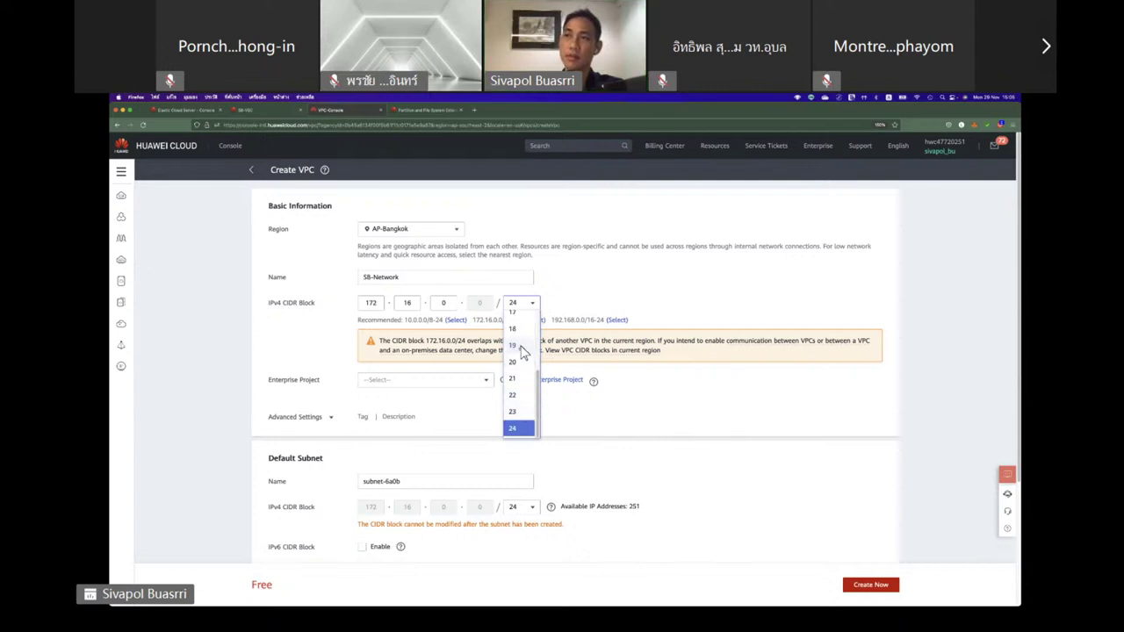
pyautogui.click(515, 361)
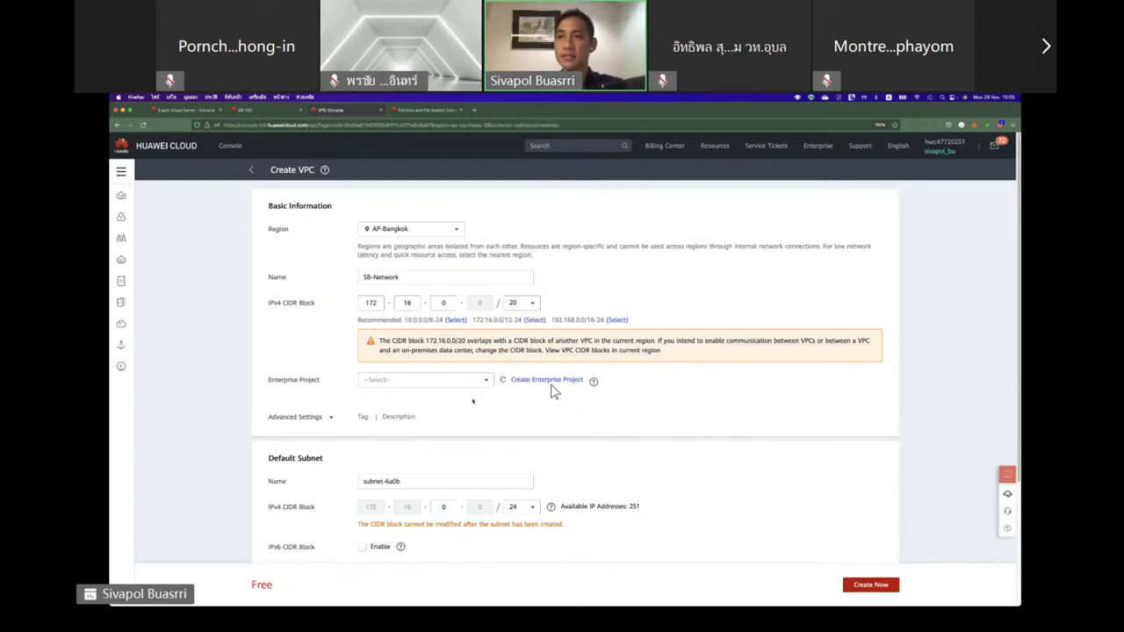
pyautogui.click(479, 385)
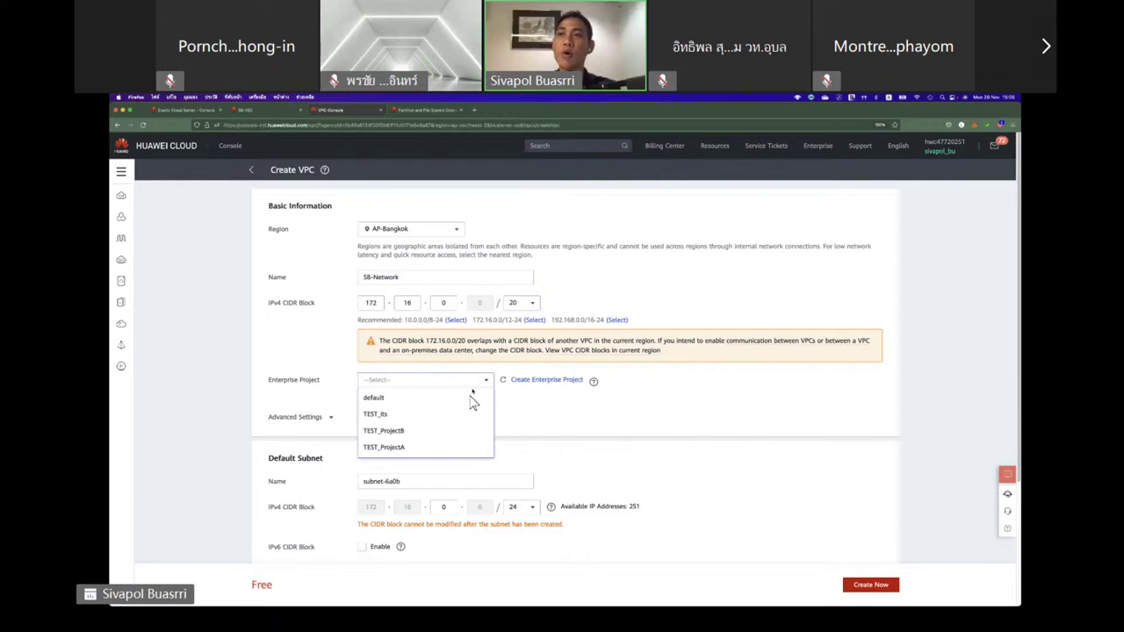
pyautogui.click(472, 396)
# Rename the default subnet to Subnet-DMZ.
pyautogui.scroll(-3, 420, 385)
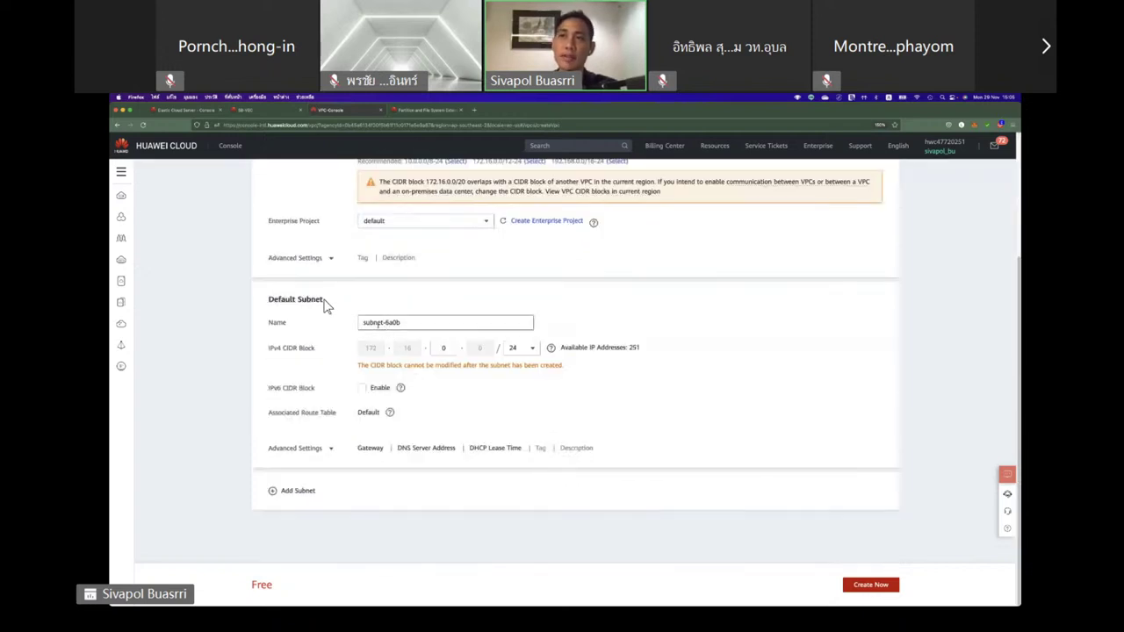
pyautogui.moveTo(272, 300); pyautogui.dragTo(325, 304)
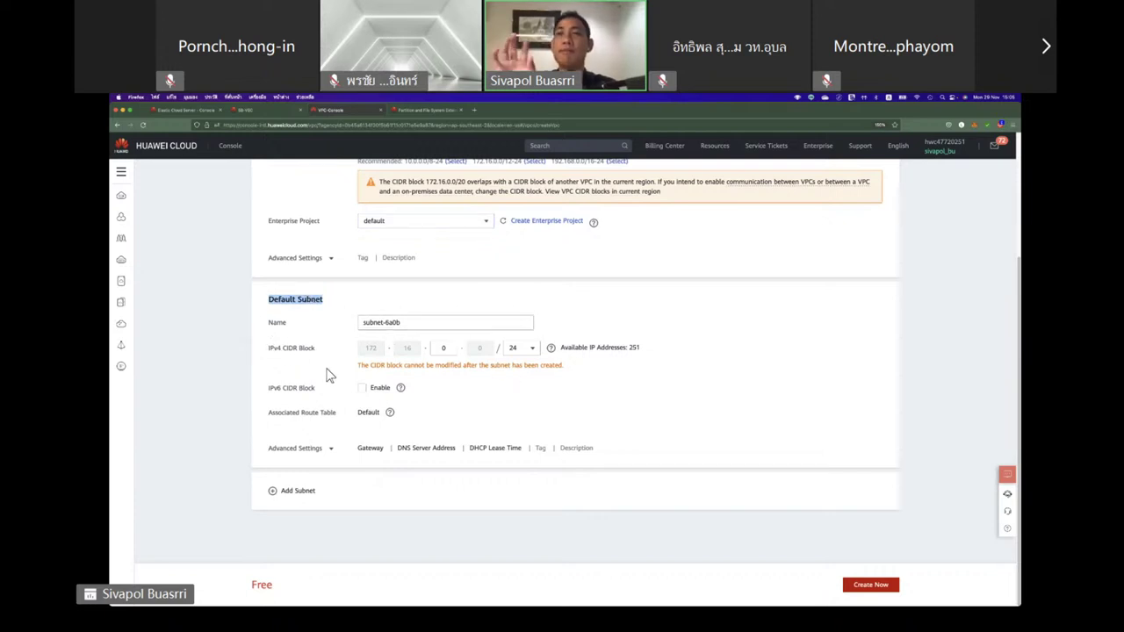
pyautogui.scroll(3, 323, 376)
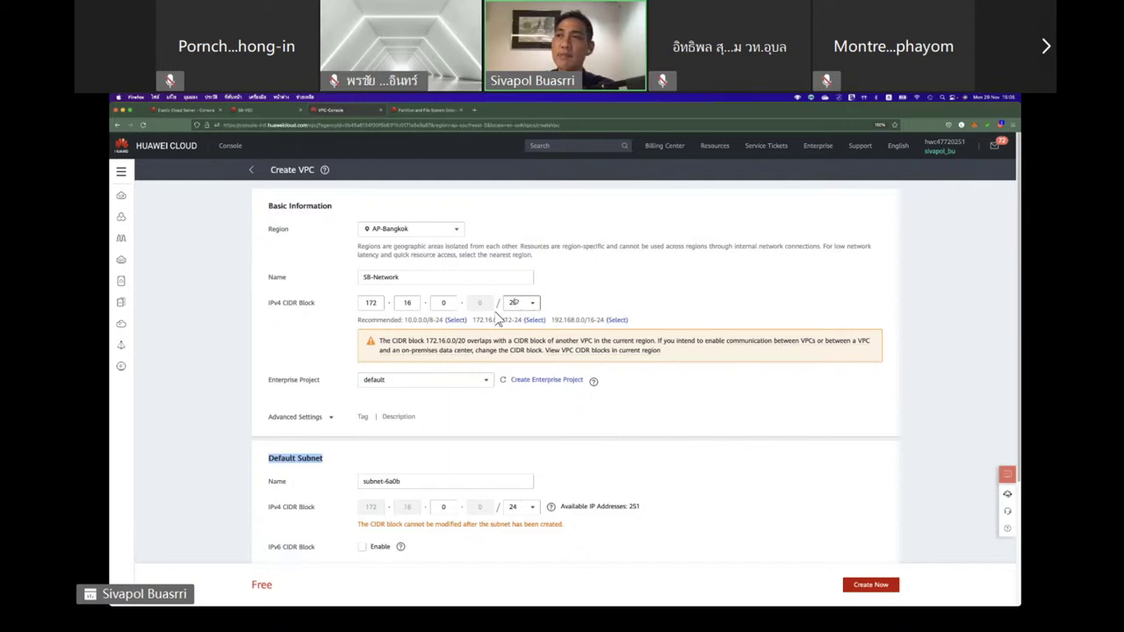
pyautogui.scroll(-3, 371, 342)
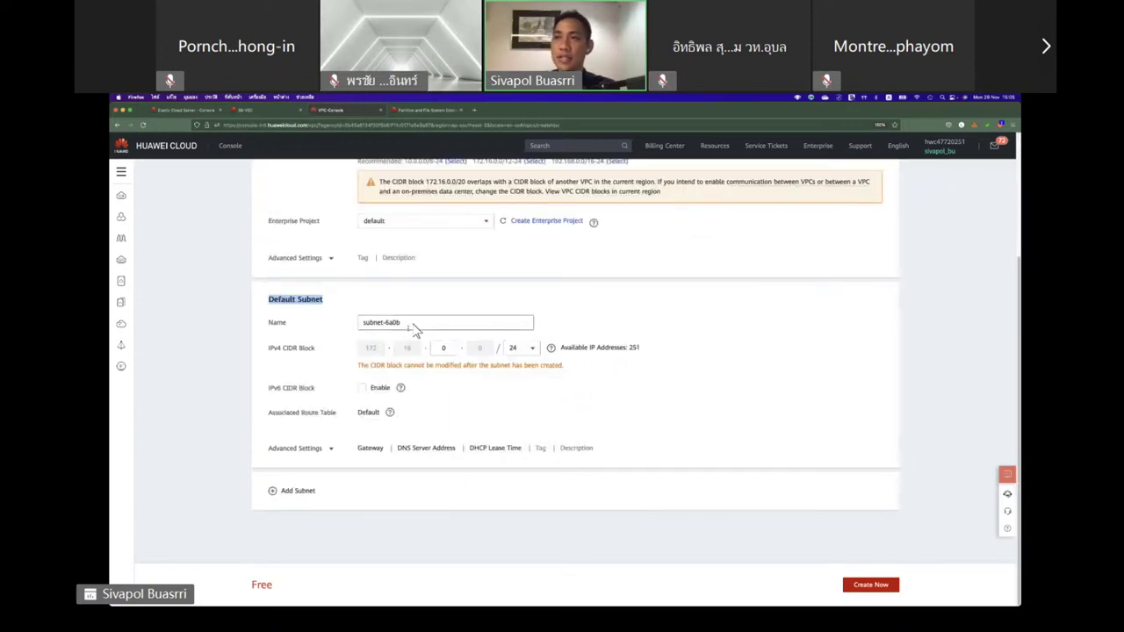
pyautogui.moveTo(413, 323); pyautogui.dragTo(319, 323)
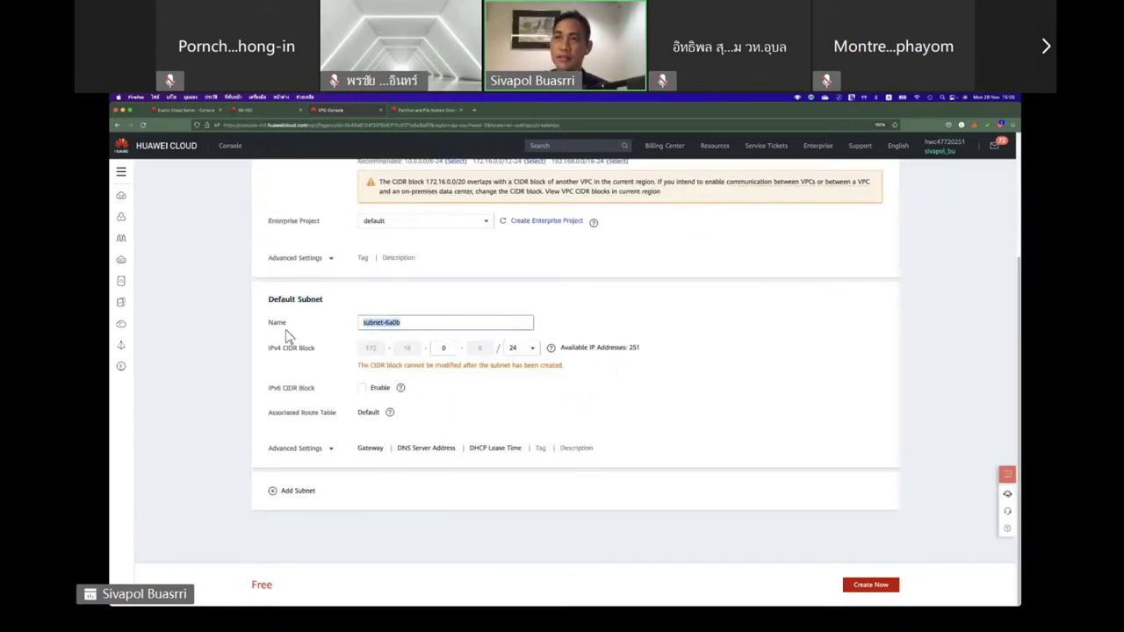
pyautogui.write('Subnet-')
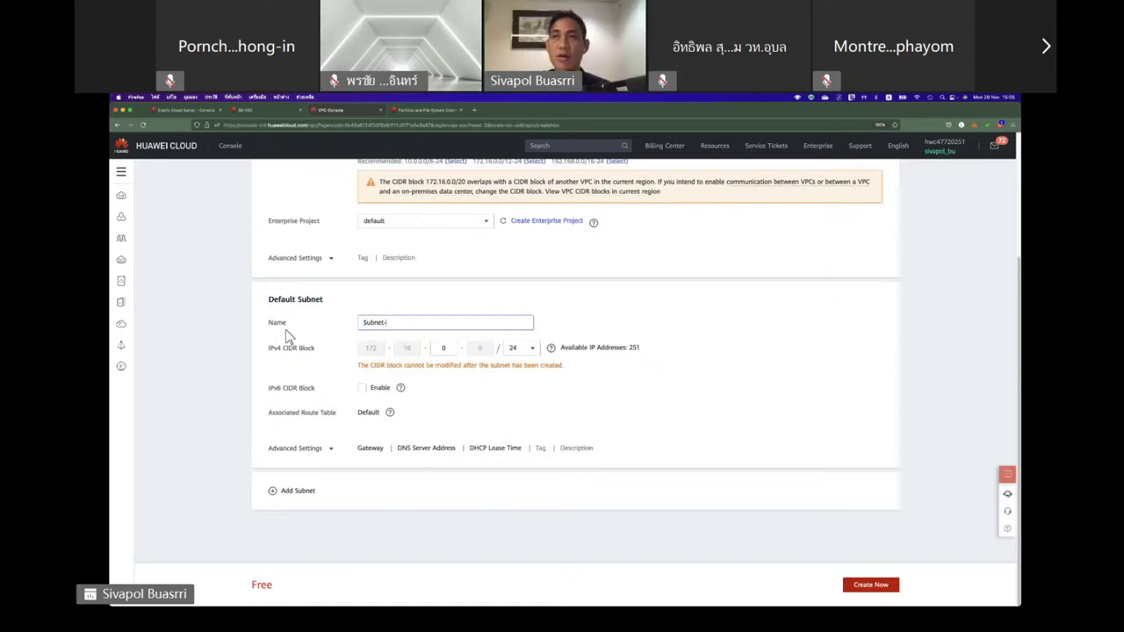
pyautogui.write('DMS')
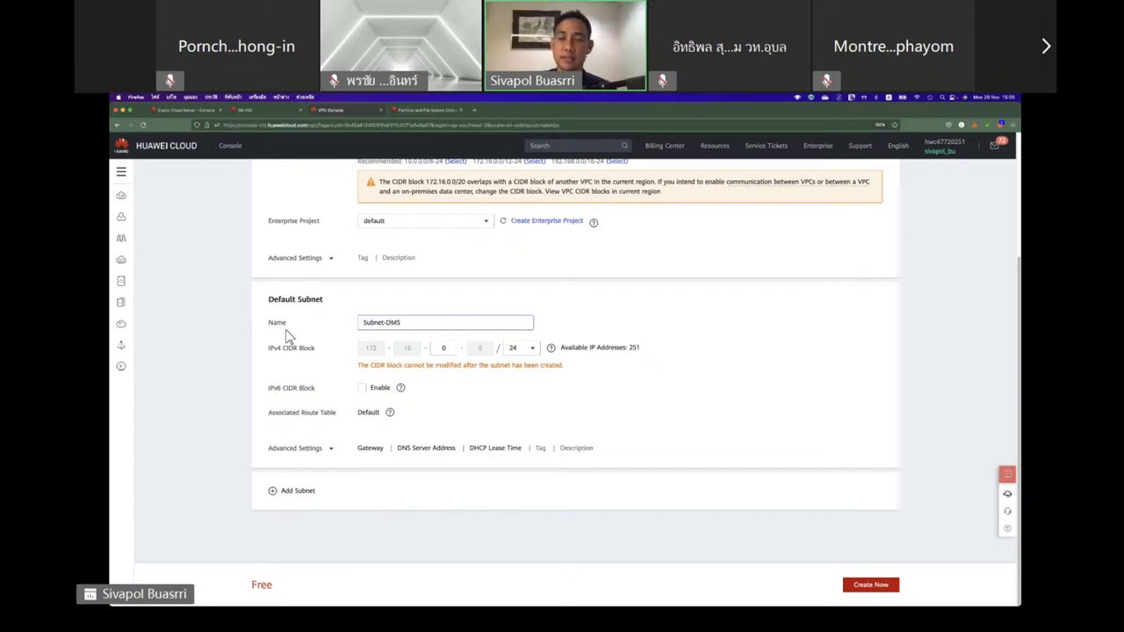
pyautogui.press('BackSpace')
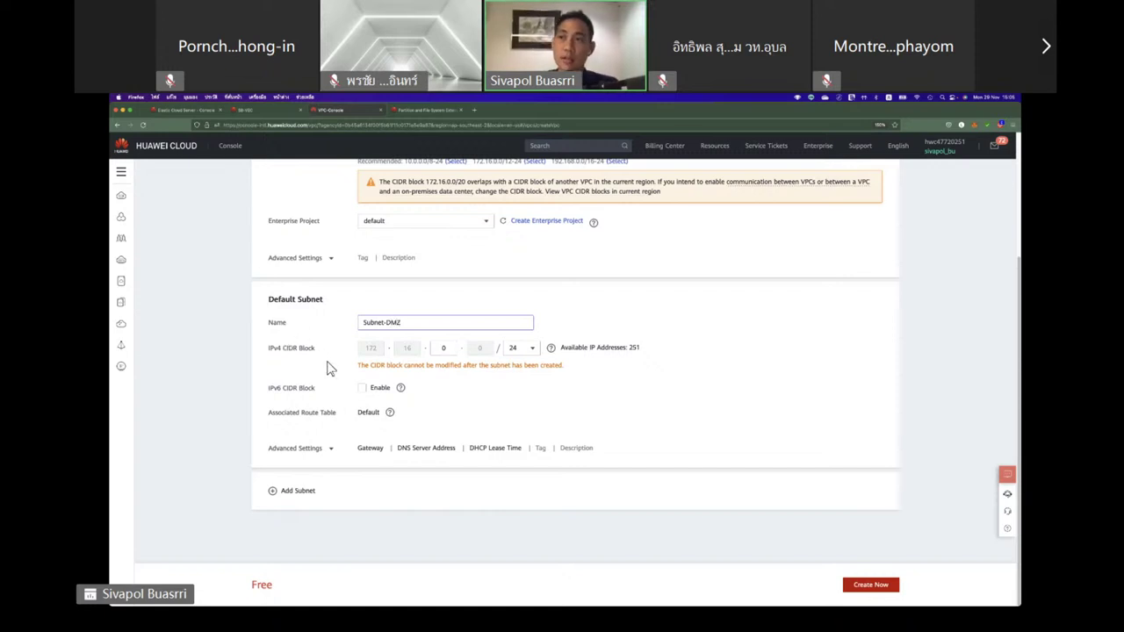
# Keep Subnet-DMZ at 172.16.0.0/24 and expand its advanced settings.
pyautogui.moveTo(275, 349); pyautogui.dragTo(313, 347)
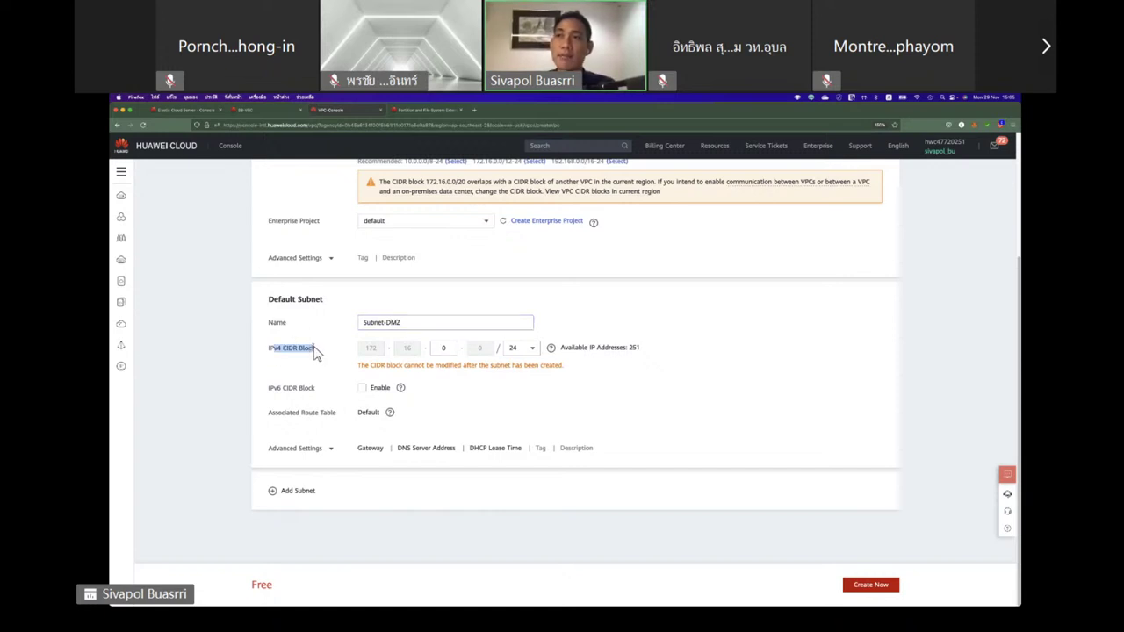
pyautogui.click(444, 348)
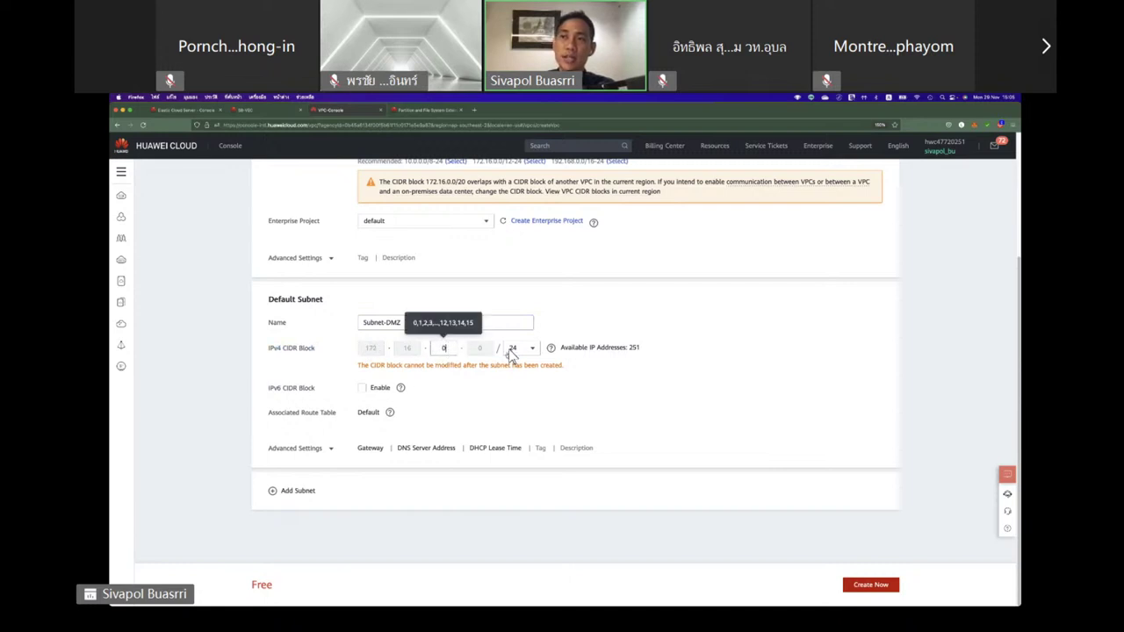
pyautogui.click(550, 346)
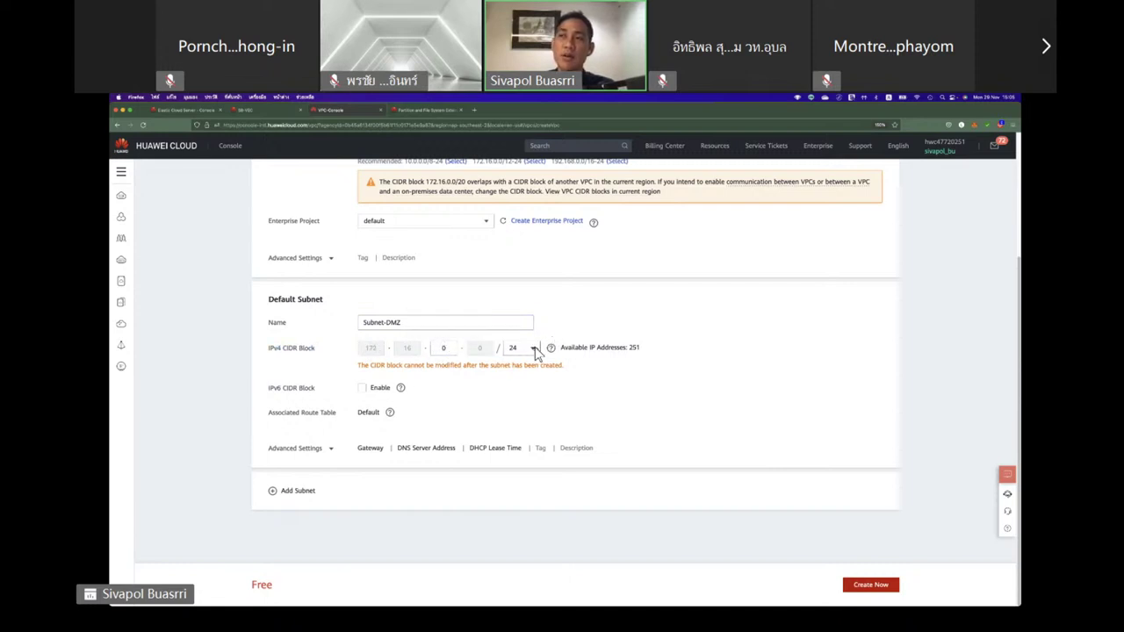
pyautogui.click(534, 349)
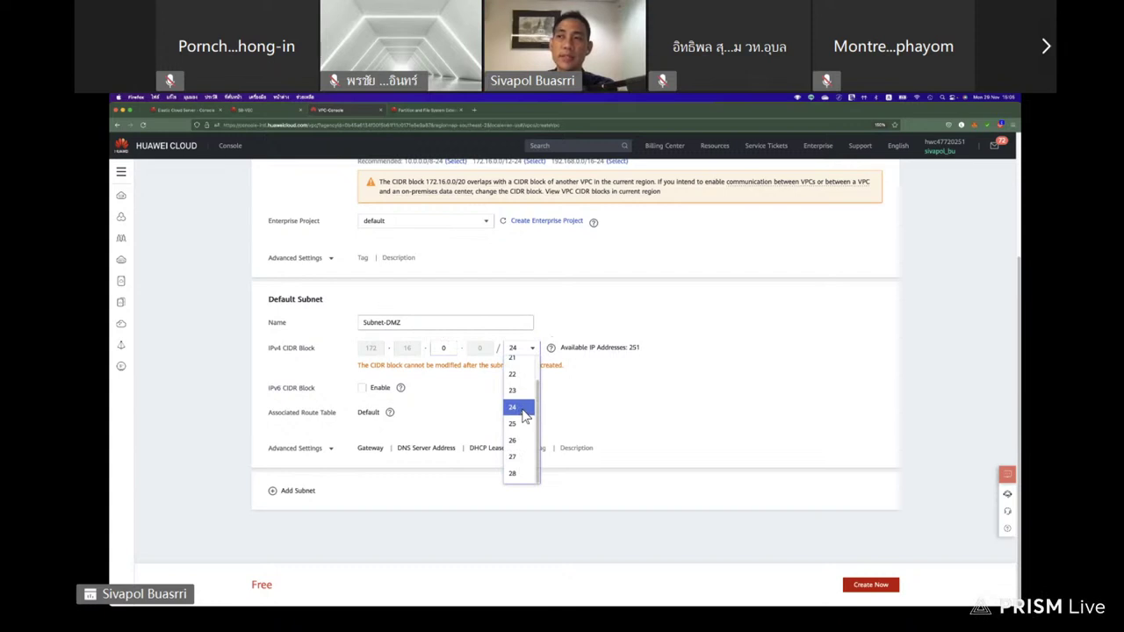
pyautogui.click(522, 409)
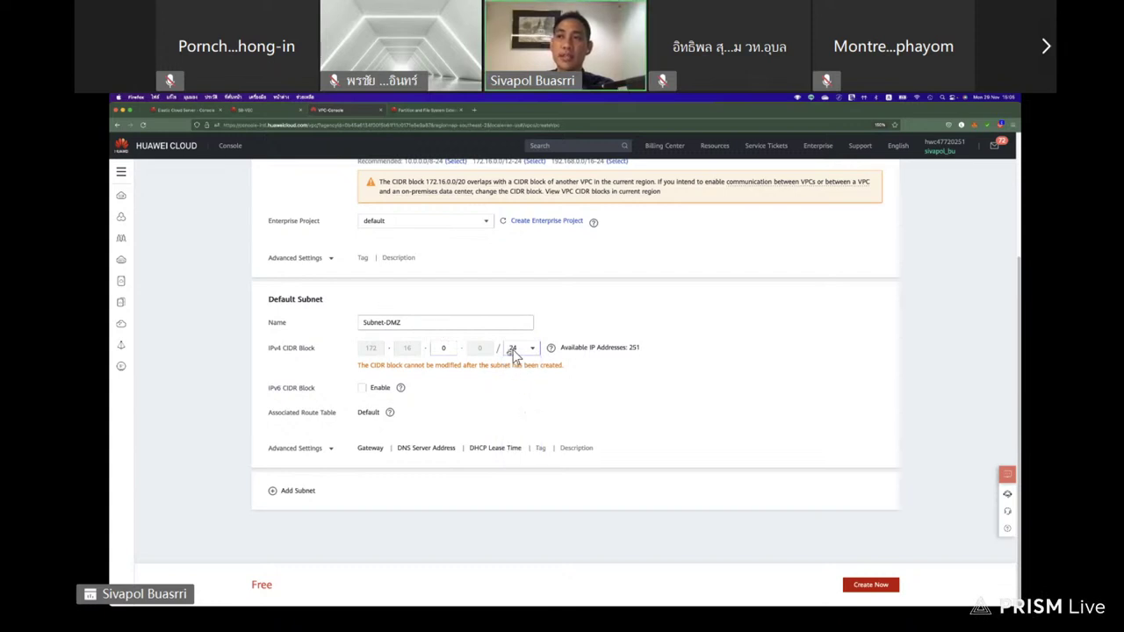
pyautogui.click(331, 449)
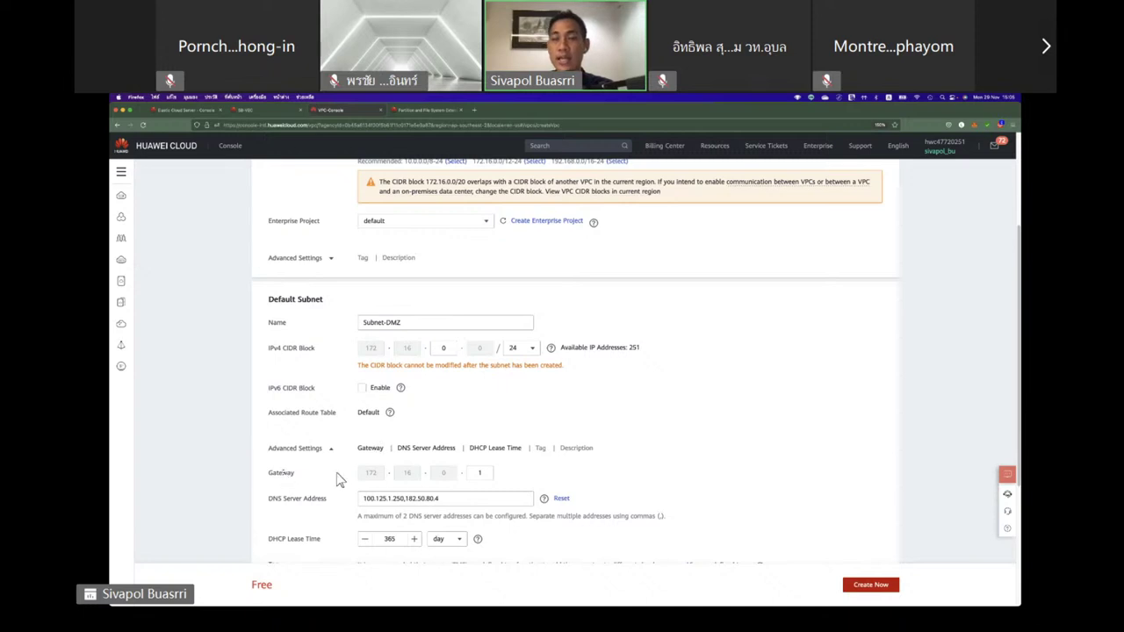
# Review Subnet-DMZ's gateway, DNS server addresses and 365-day DHCP lease time.
pyautogui.click(483, 474)
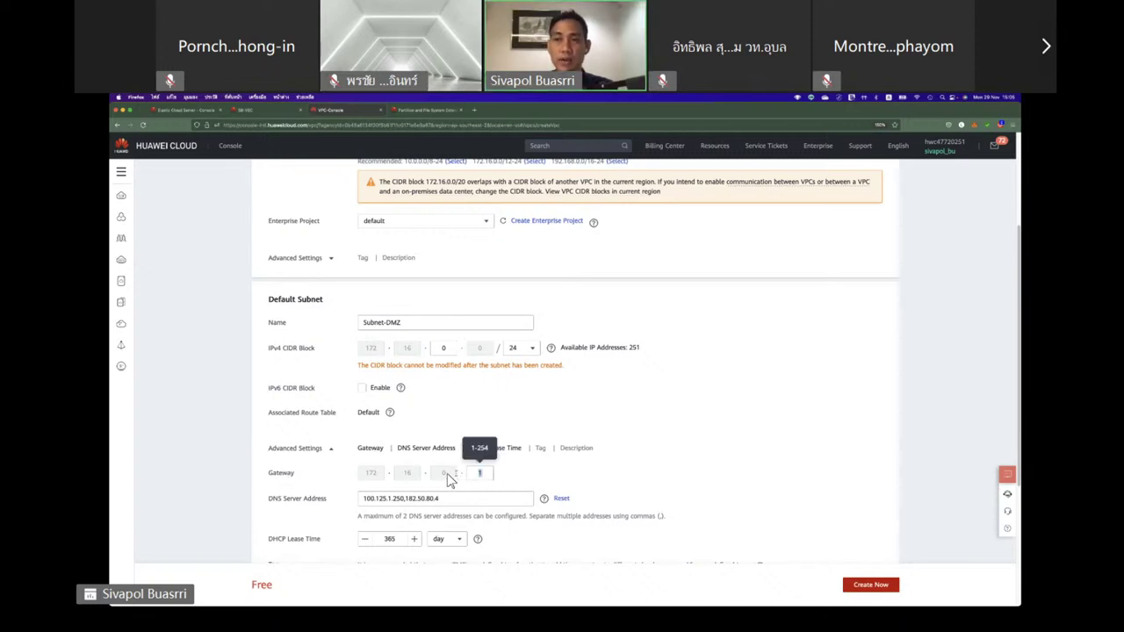
pyautogui.scroll(-2, 341, 490)
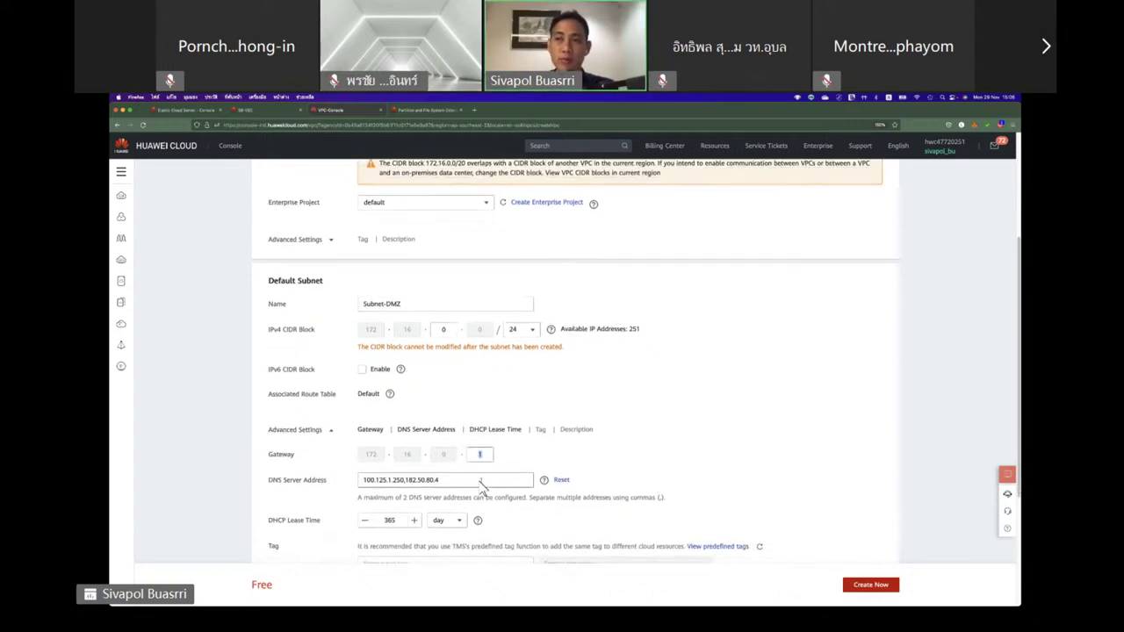
pyautogui.moveTo(482, 486); pyautogui.dragTo(262, 489)
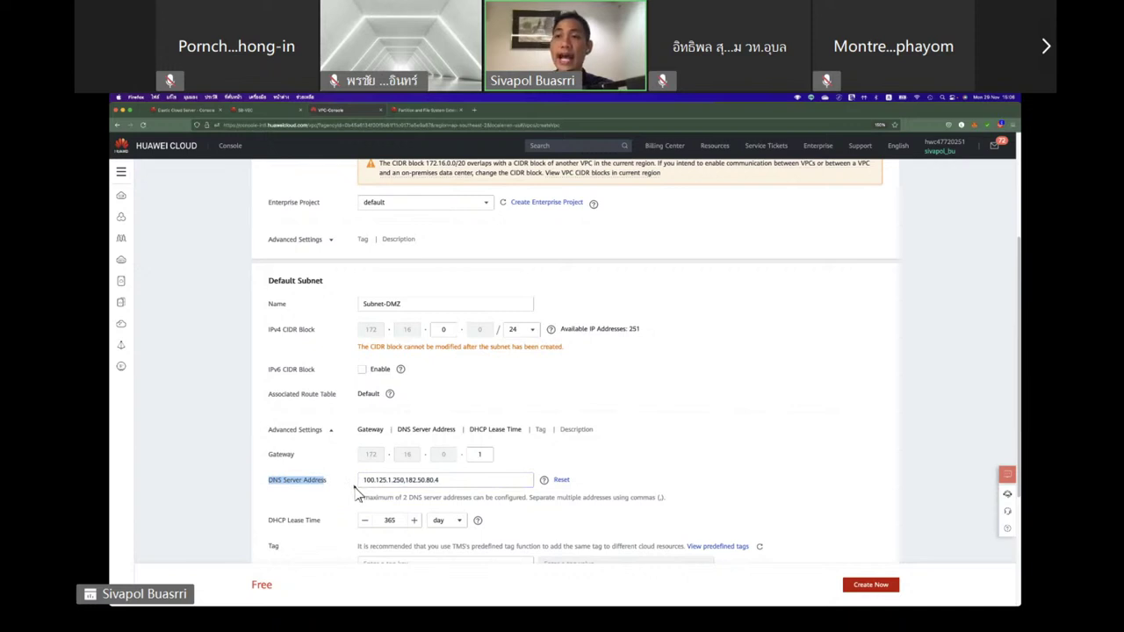
pyautogui.scroll(-1, 355, 495)
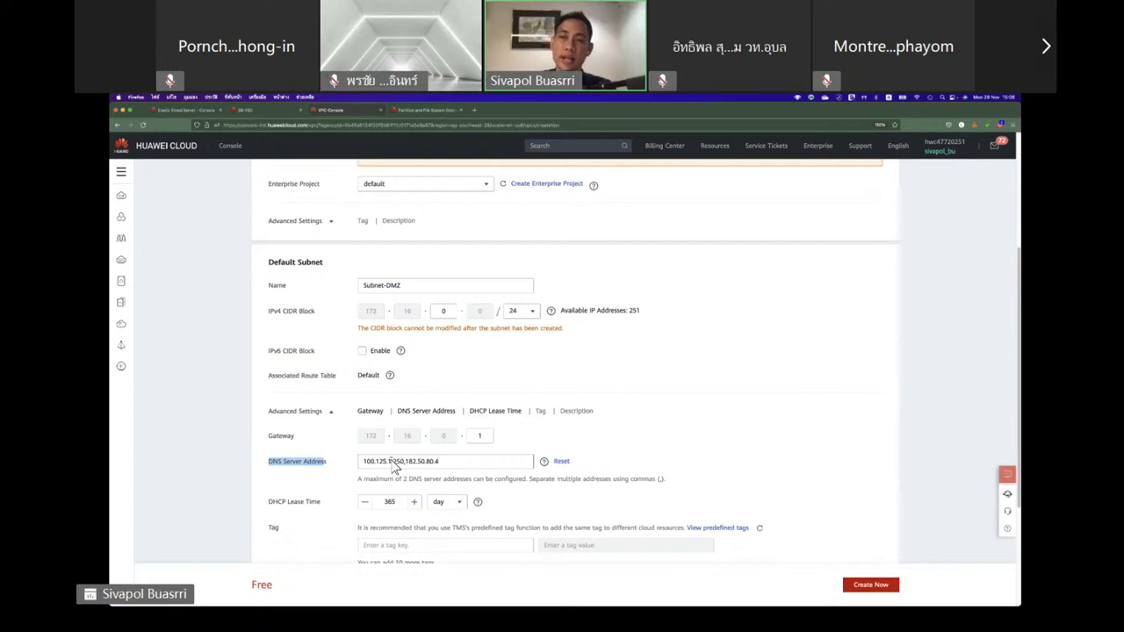
pyautogui.scroll(-1, 325, 470)
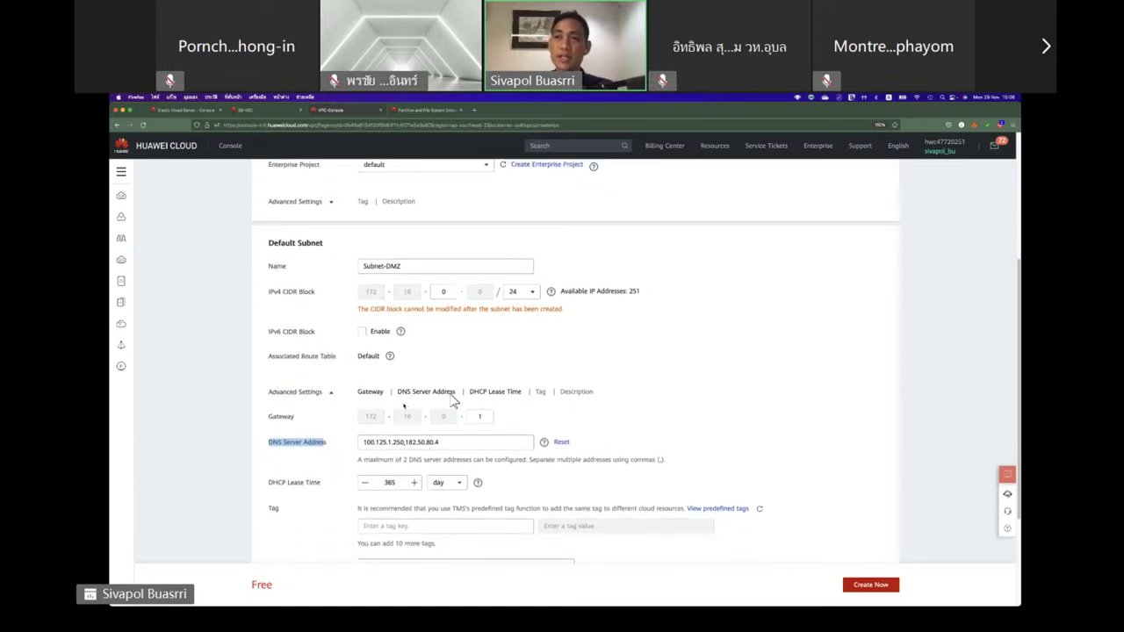
pyautogui.click(399, 485)
pyautogui.doubleClick(375, 489)
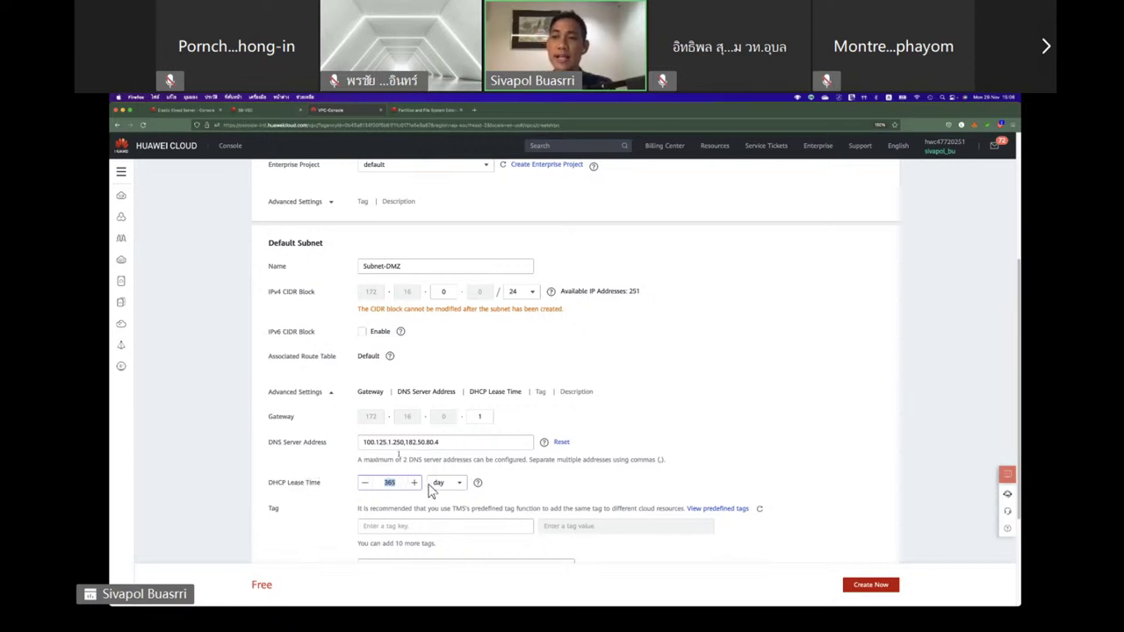
# Set the Subnet-DMZ gateway to 172.16.0.253 and add a second subnet.
pyautogui.scroll(-3, 414, 500)
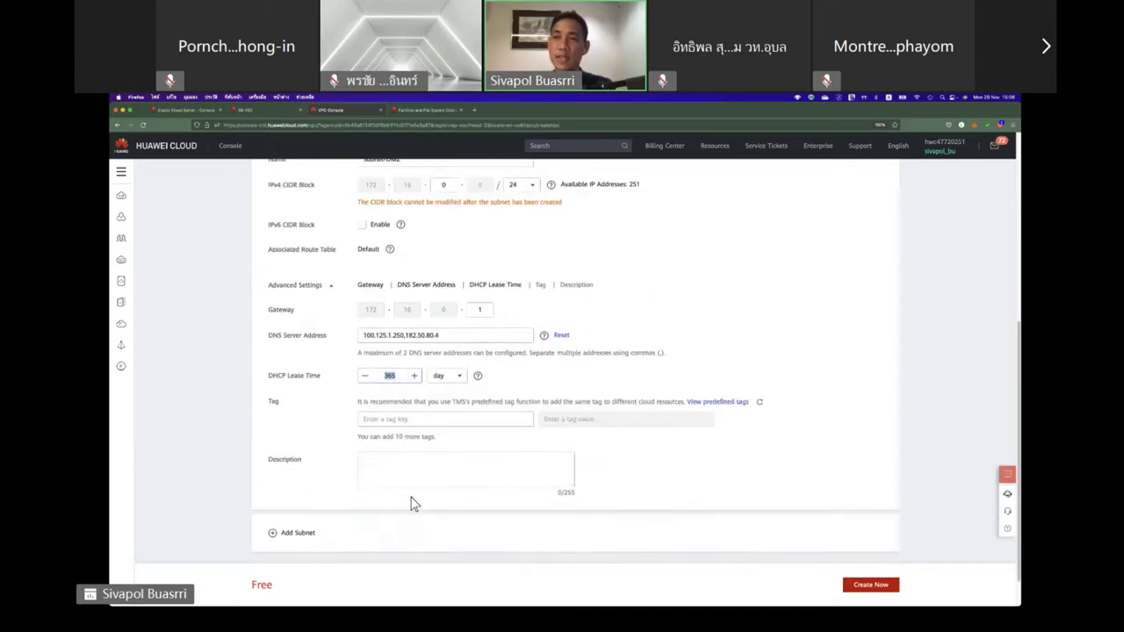
pyautogui.scroll(3, 414, 500)
pyautogui.click(479, 427)
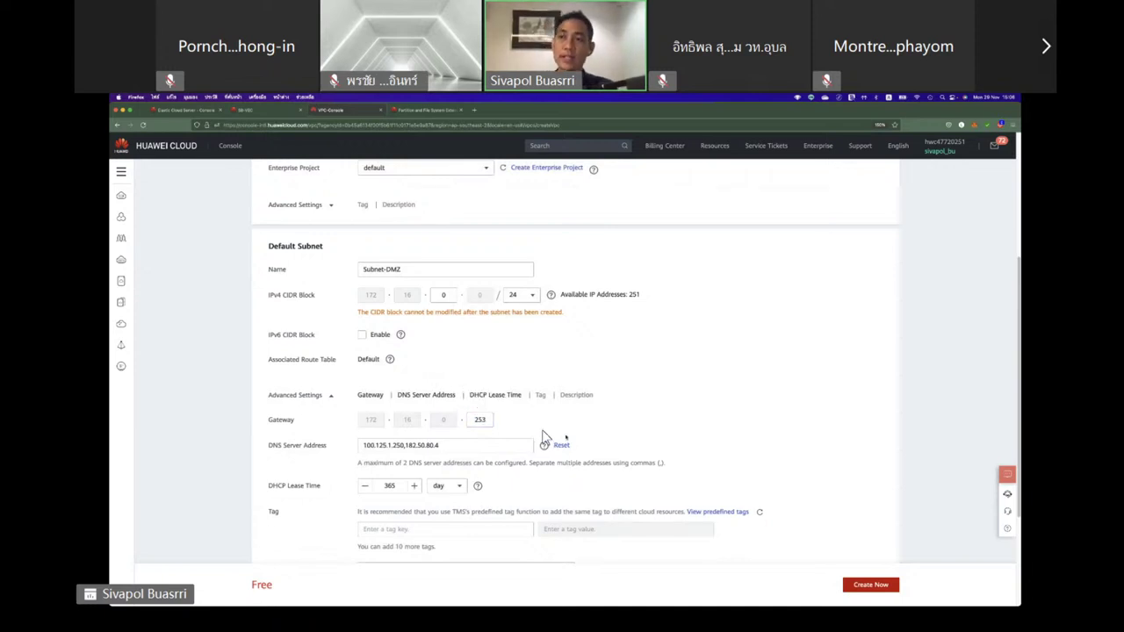
pyautogui.scroll(-3, 544, 439)
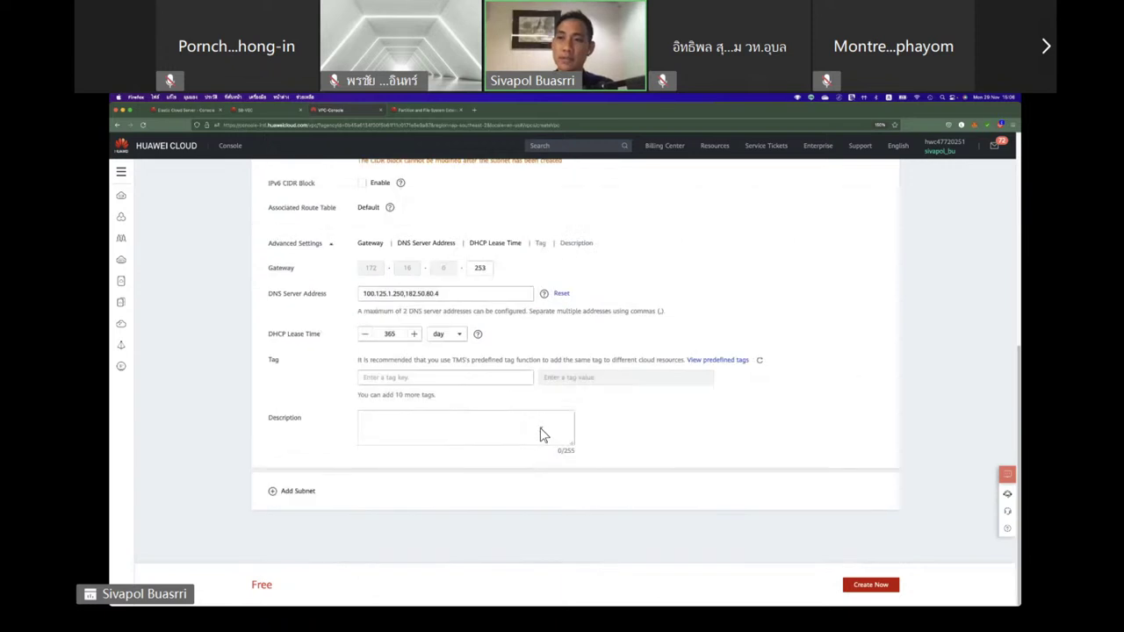
pyautogui.click(303, 493)
# Name the second subnet Subnet-Private with CIDR 172.16.1.0/24.
pyautogui.scroll(-3, 406, 454)
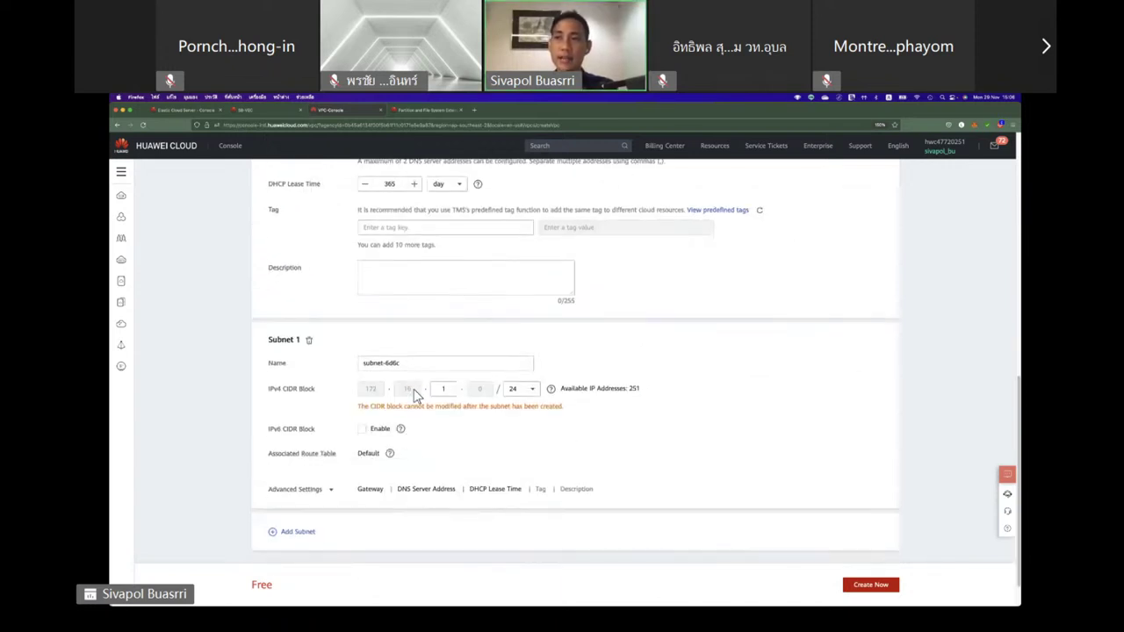
pyautogui.moveTo(401, 366); pyautogui.dragTo(336, 367)
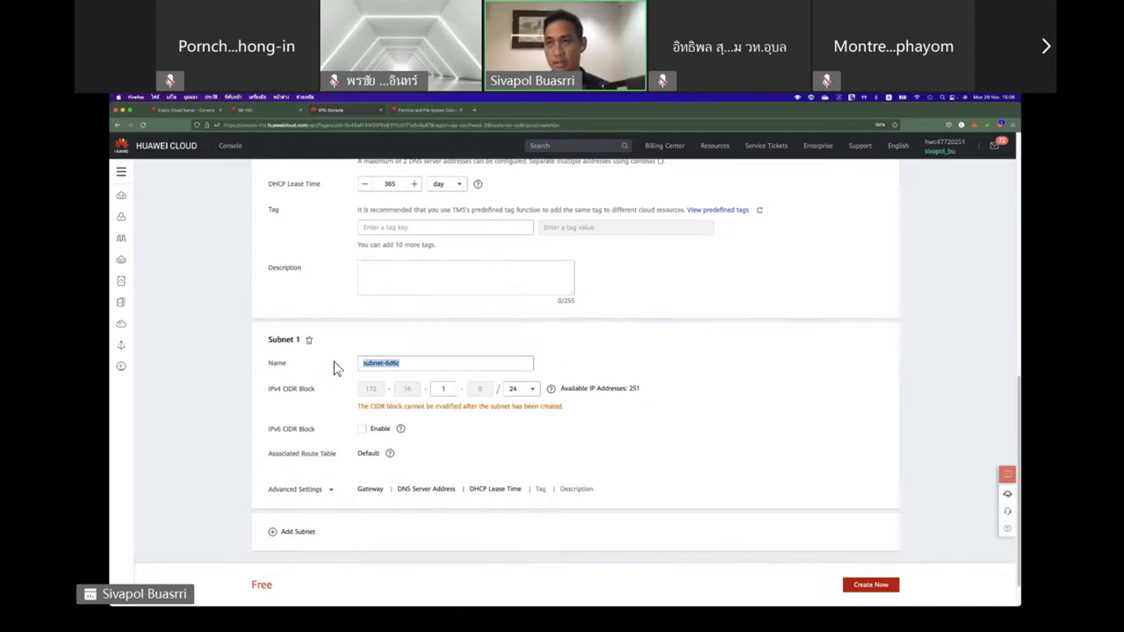
pyautogui.write('Subnet-')
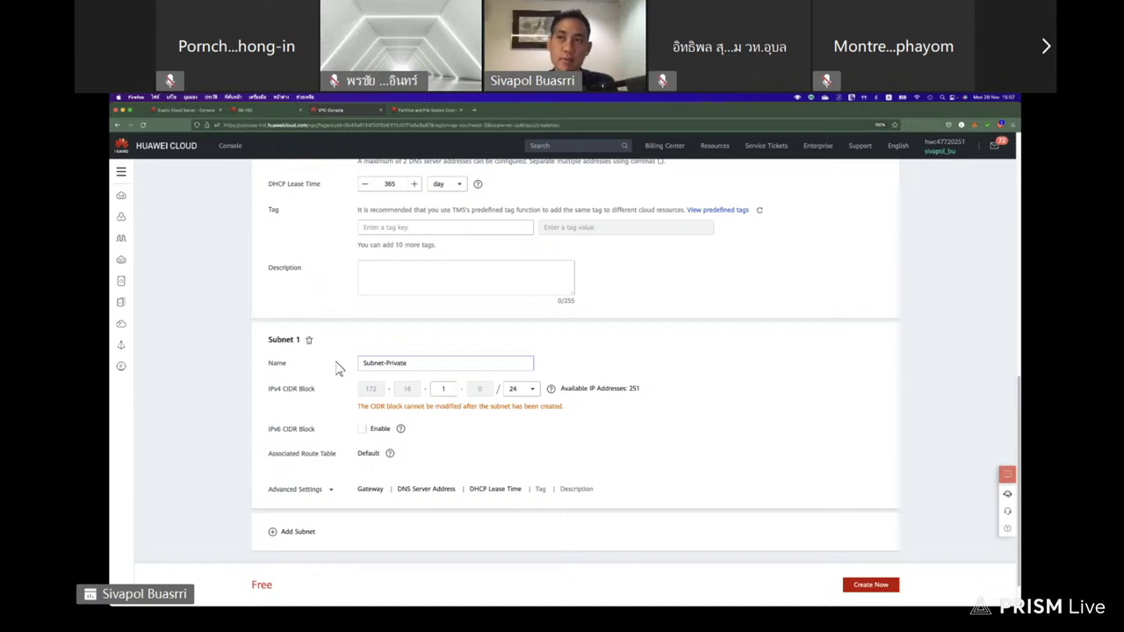
pyautogui.click(440, 389)
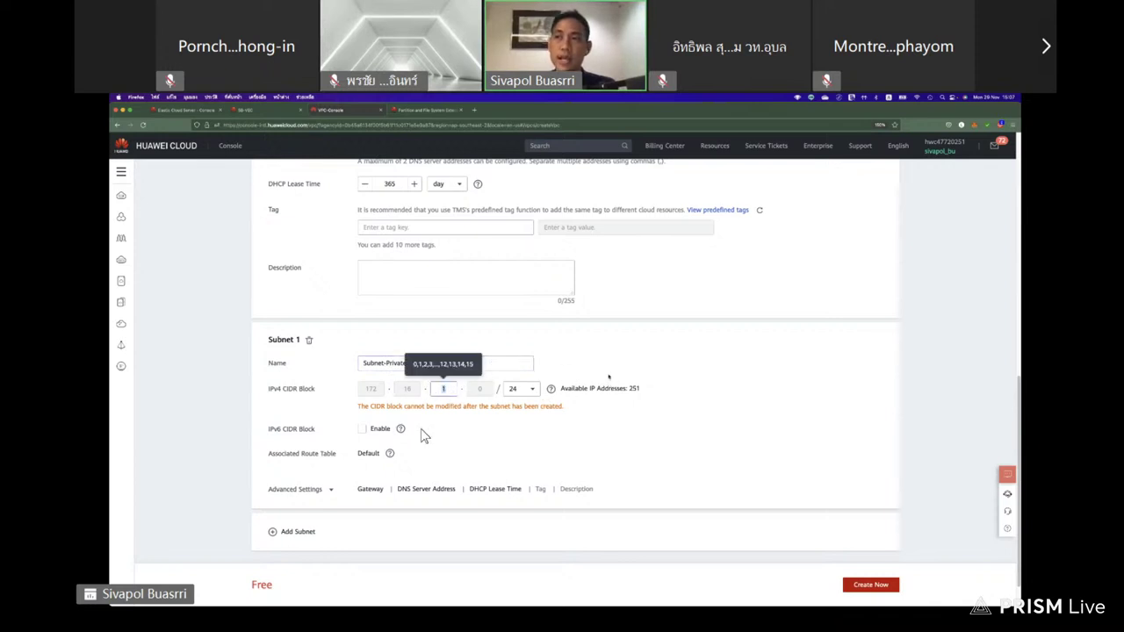
pyautogui.click(424, 439)
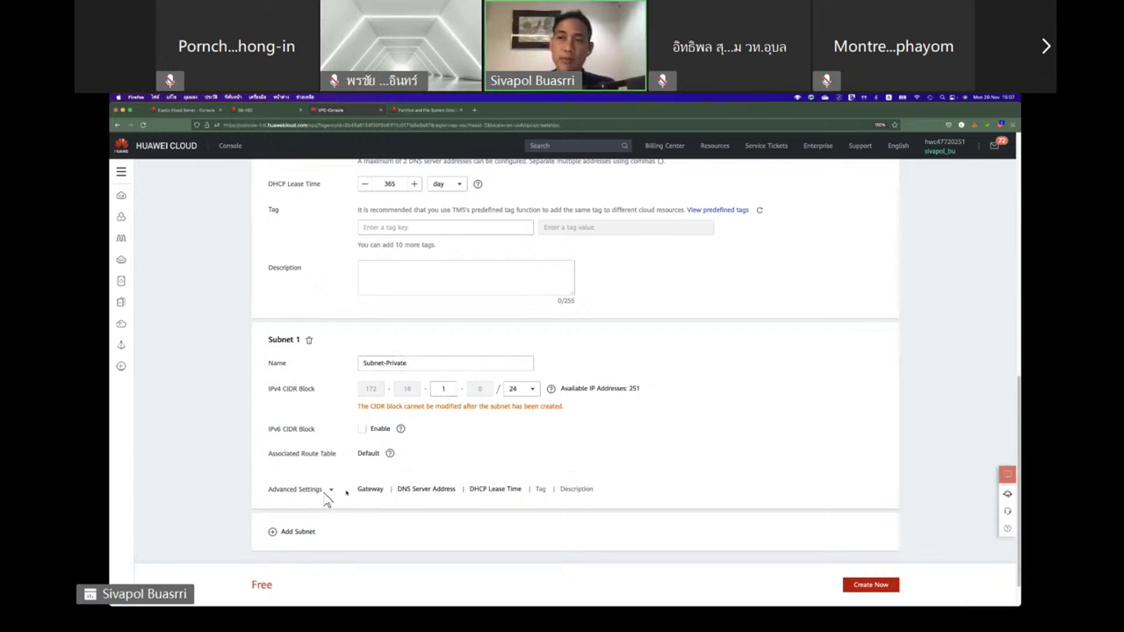
# Set Subnet-Private's gateway to 172.16.1.252 and create the VPC.
pyautogui.click(331, 490)
pyautogui.click(481, 515)
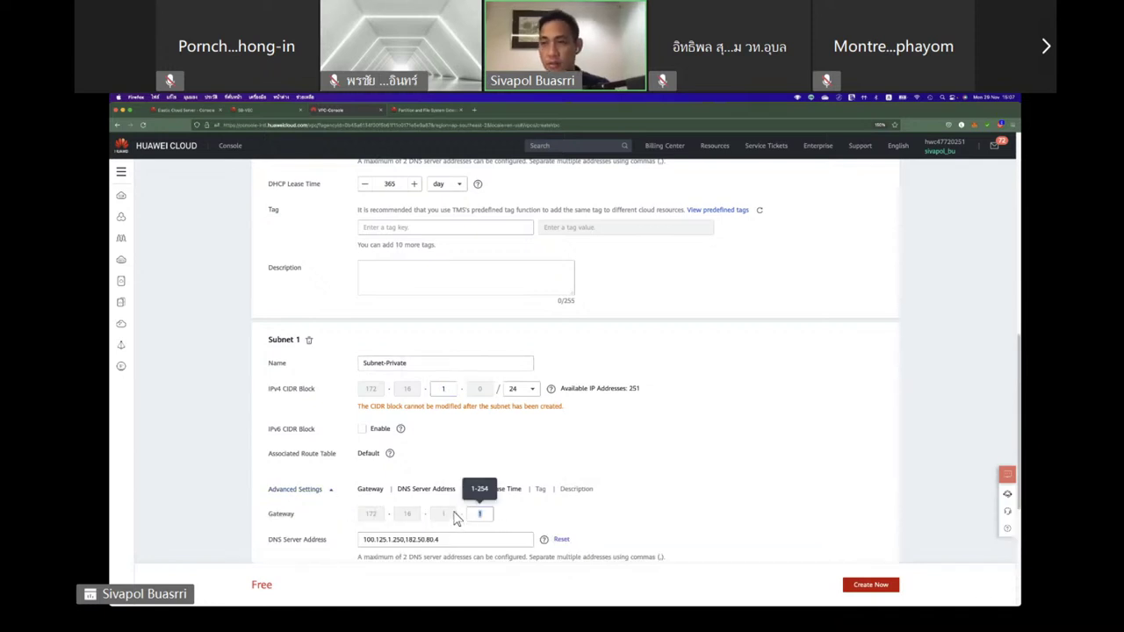
pyautogui.write('252')
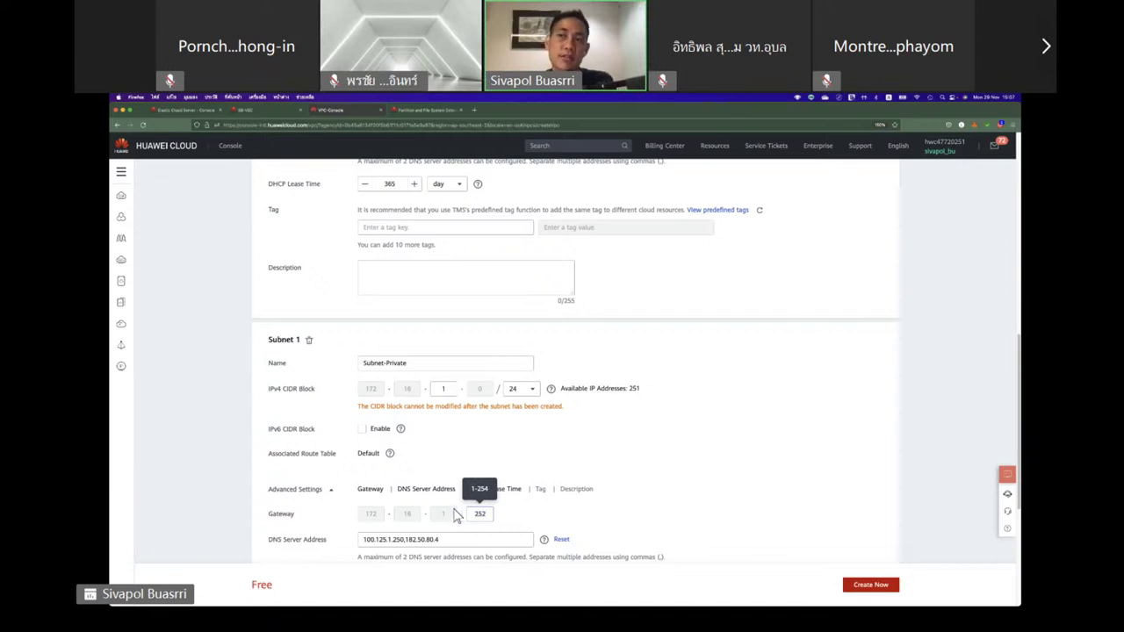
pyautogui.scroll(-3, 580, 522)
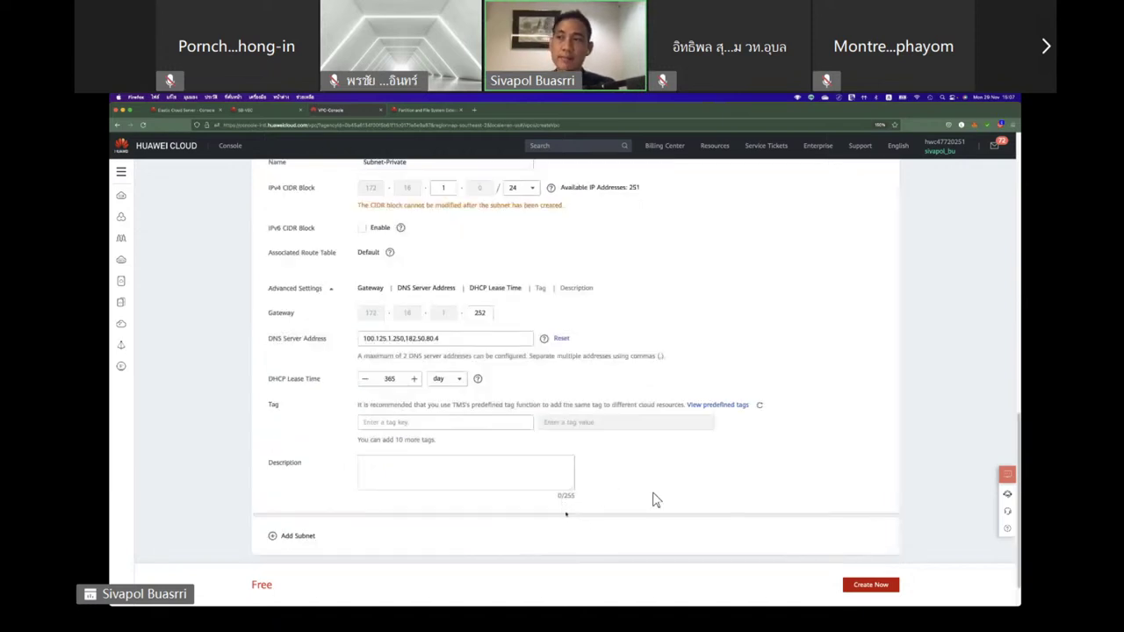
pyautogui.click(847, 587)
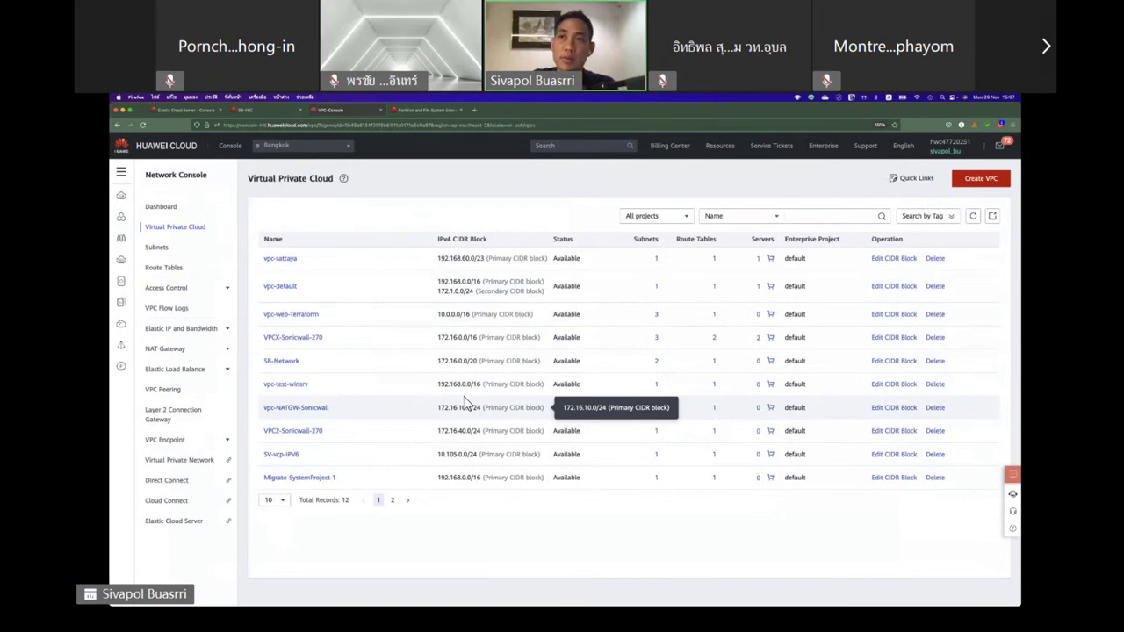
# Open the SB-Network summary and review its 2 subnets and single route table.
pyautogui.click(283, 364)
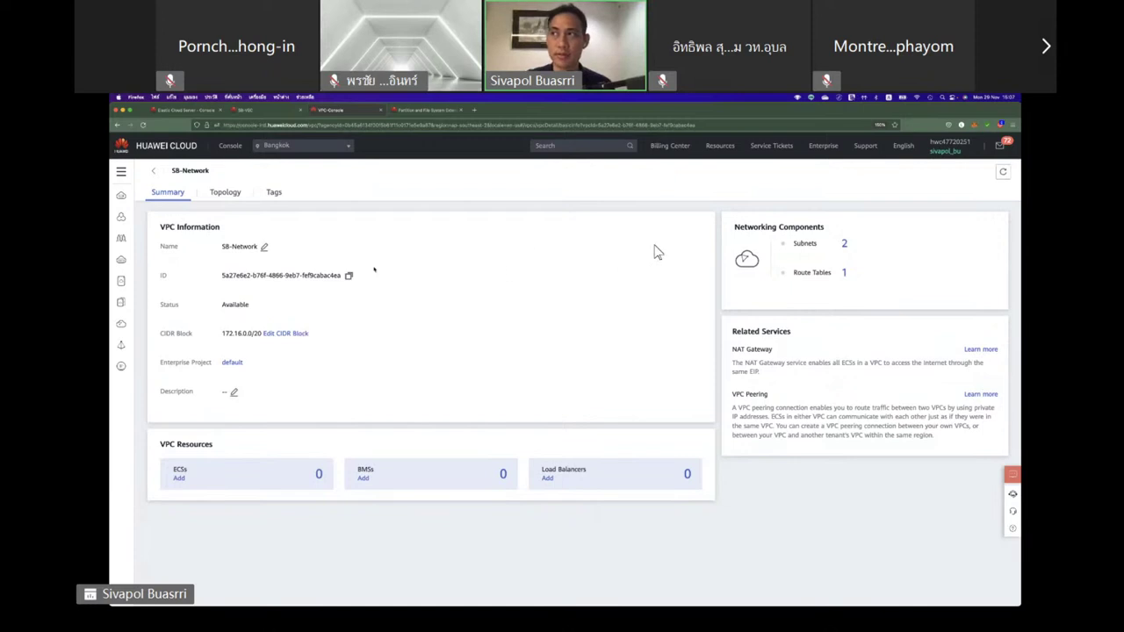
pyautogui.moveTo(791, 245); pyautogui.dragTo(872, 245)
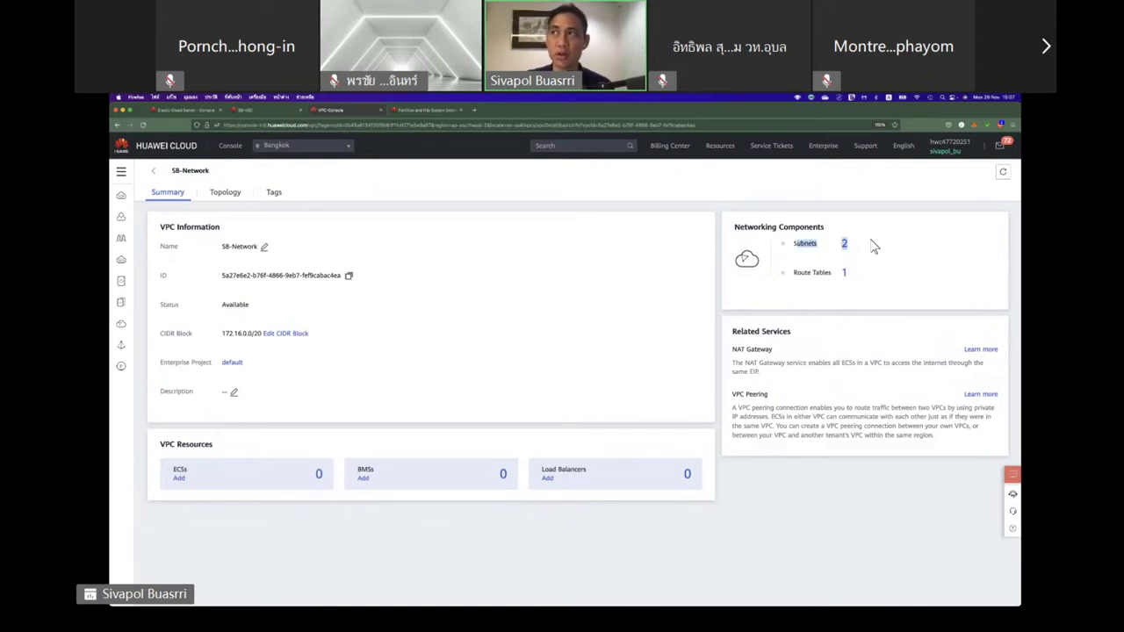
pyautogui.click(806, 273)
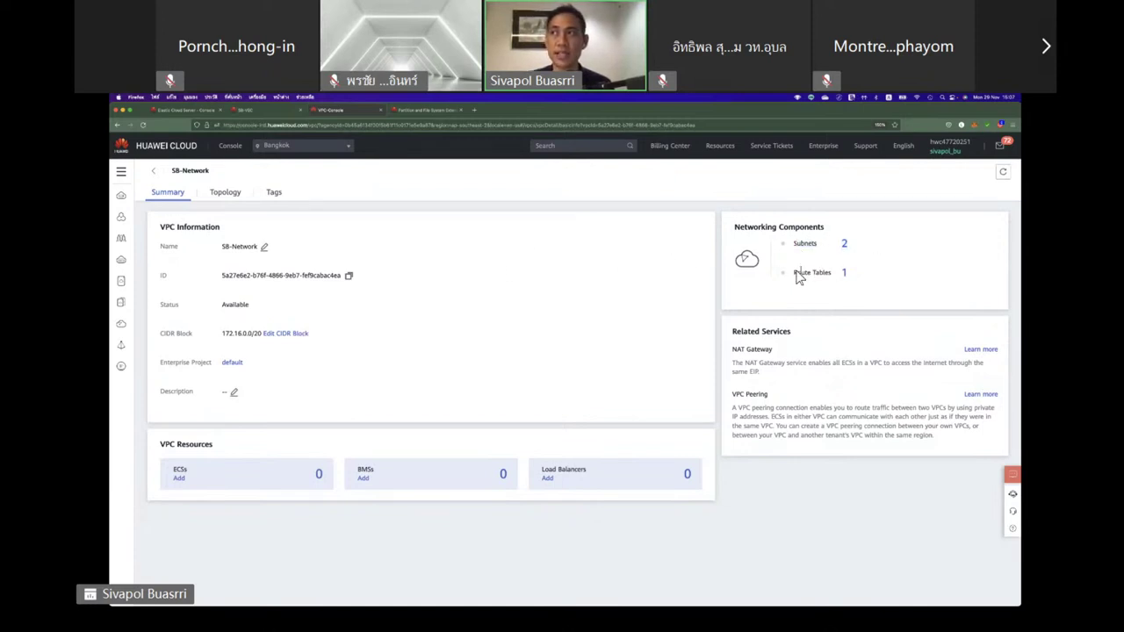
pyautogui.moveTo(796, 273); pyautogui.dragTo(916, 272)
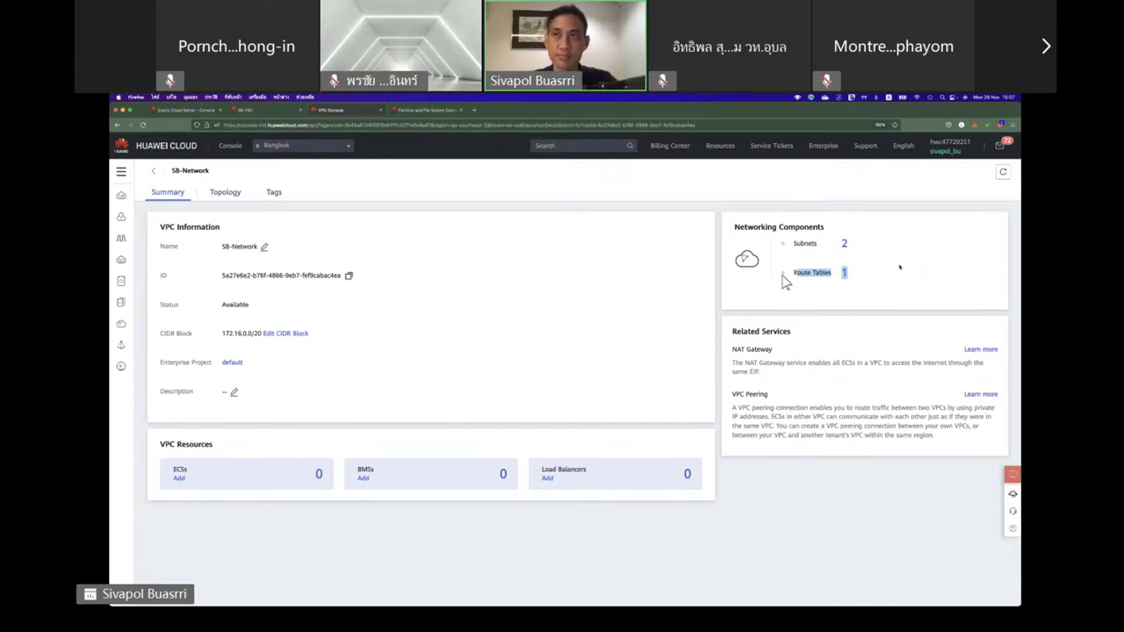
pyautogui.click(226, 195)
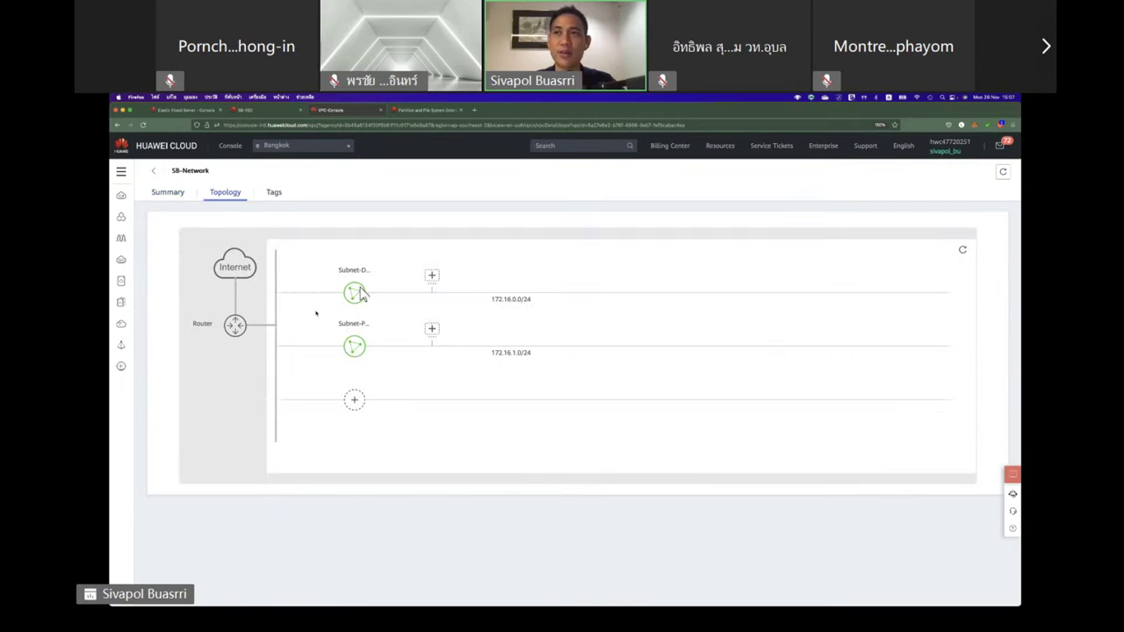
# Inspect Subnet-DMZ's details in the topology and start adding a server to it.
pyautogui.click(356, 292)
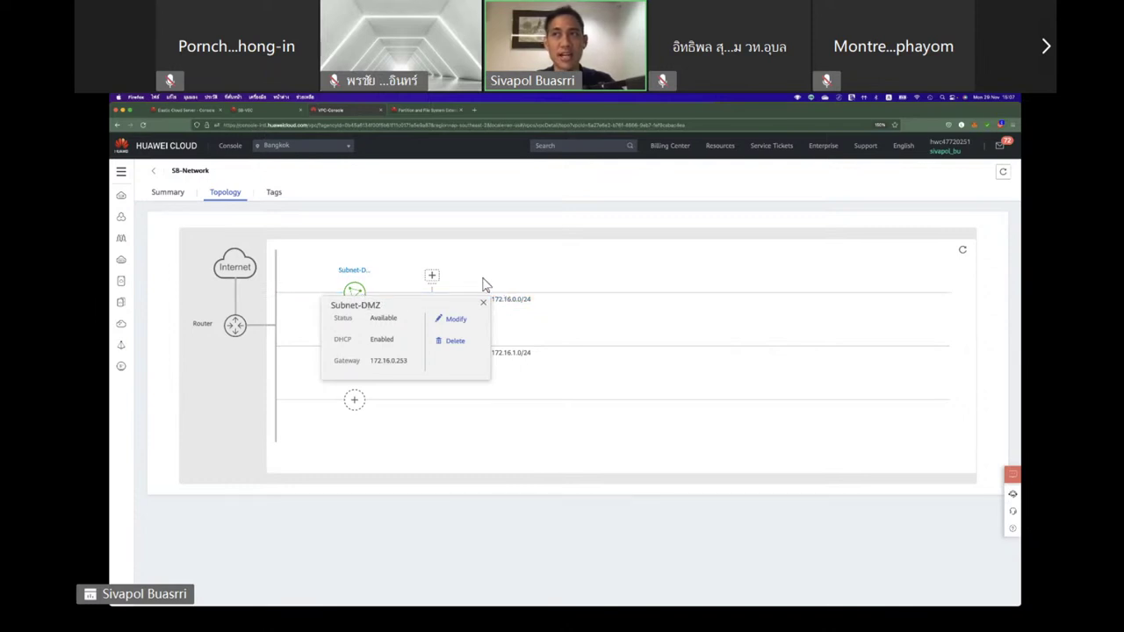
pyautogui.click(434, 283)
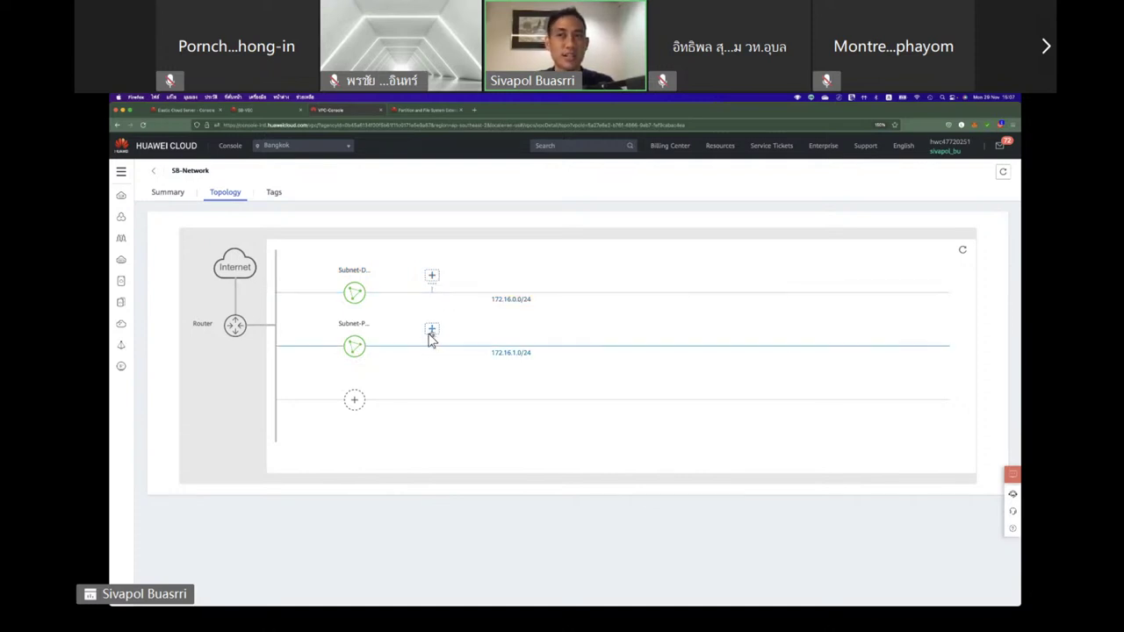
pyautogui.click(432, 277)
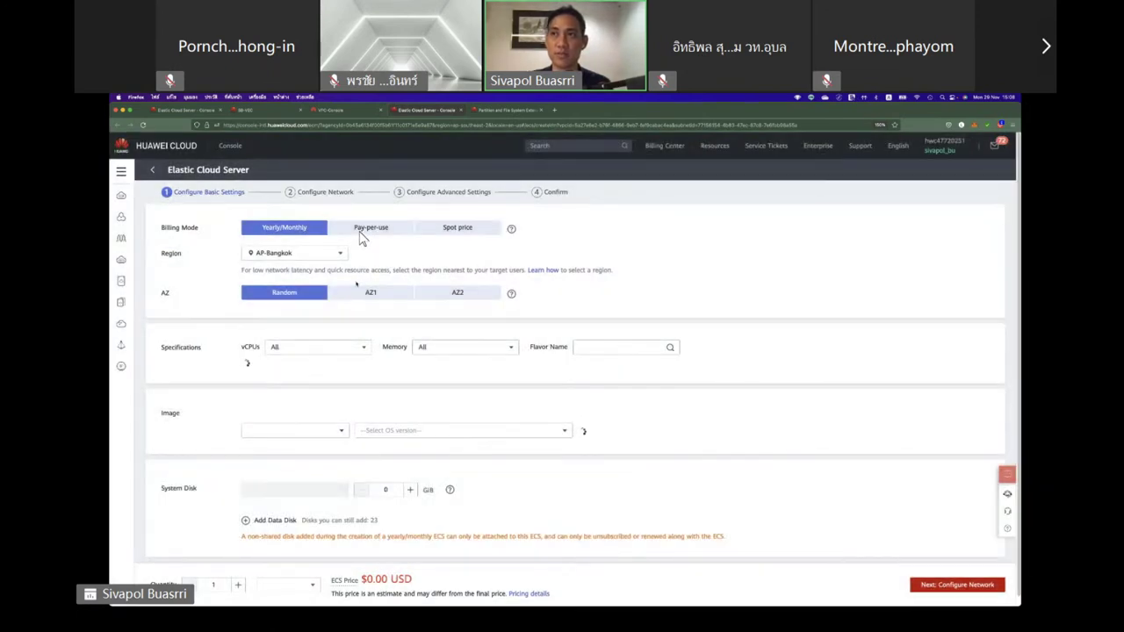
# Configure a pay-per-use c6.large.2 server in AZ1 with the CentOS 8.2 64bit(40GB) image.
pyautogui.click(362, 230)
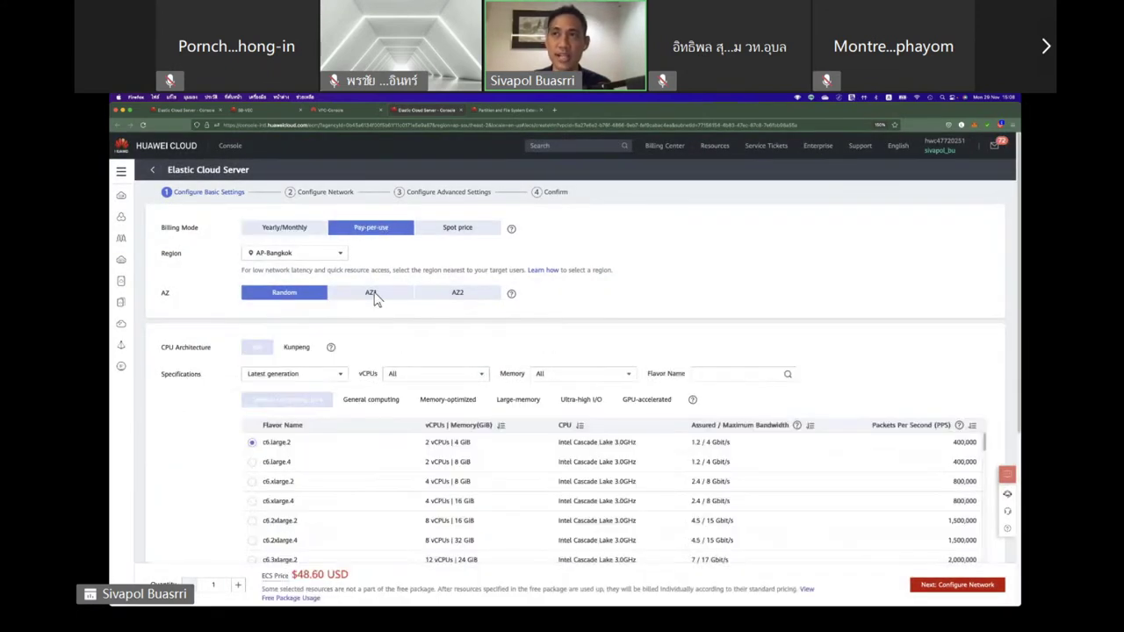
pyautogui.click(372, 295)
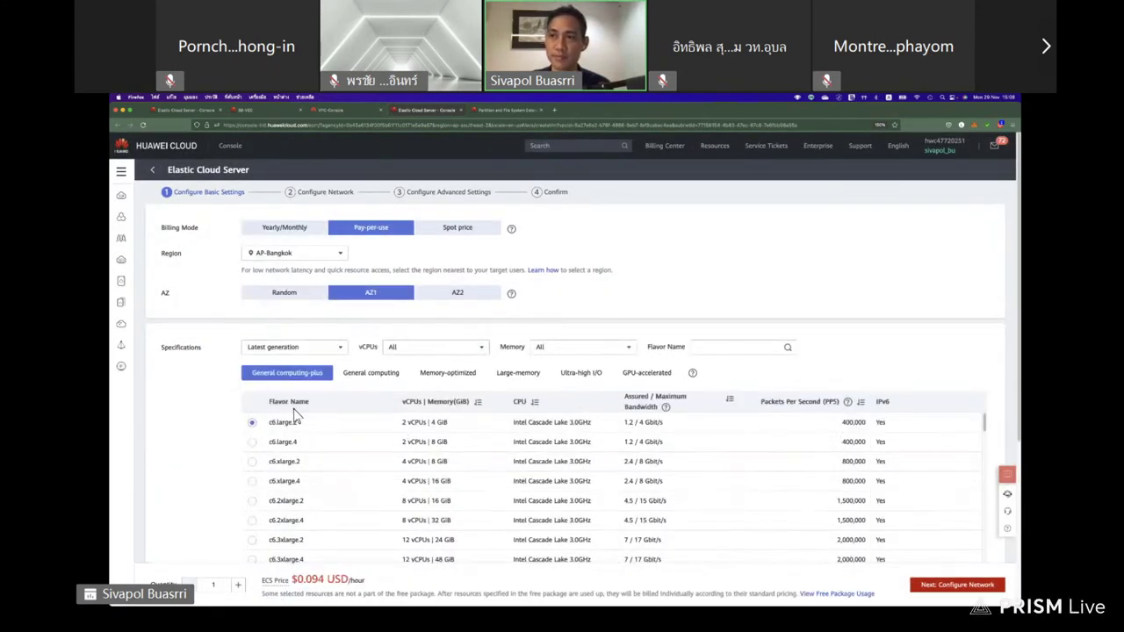
pyautogui.scroll(-5, 294, 457)
pyautogui.click(318, 442)
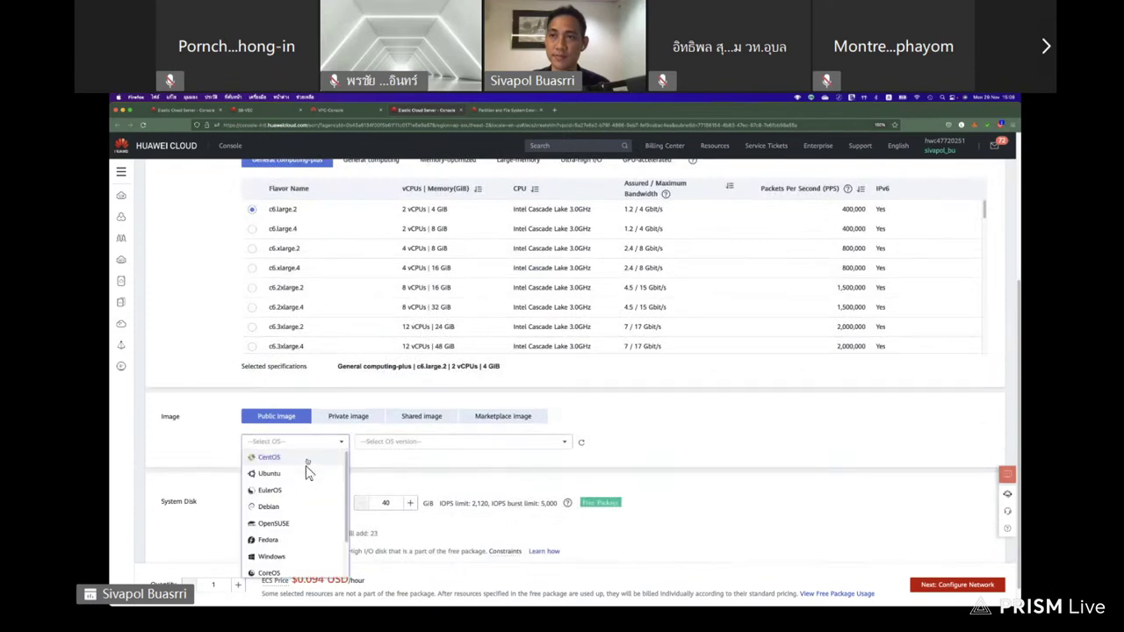
pyautogui.click(306, 455)
pyautogui.click(388, 443)
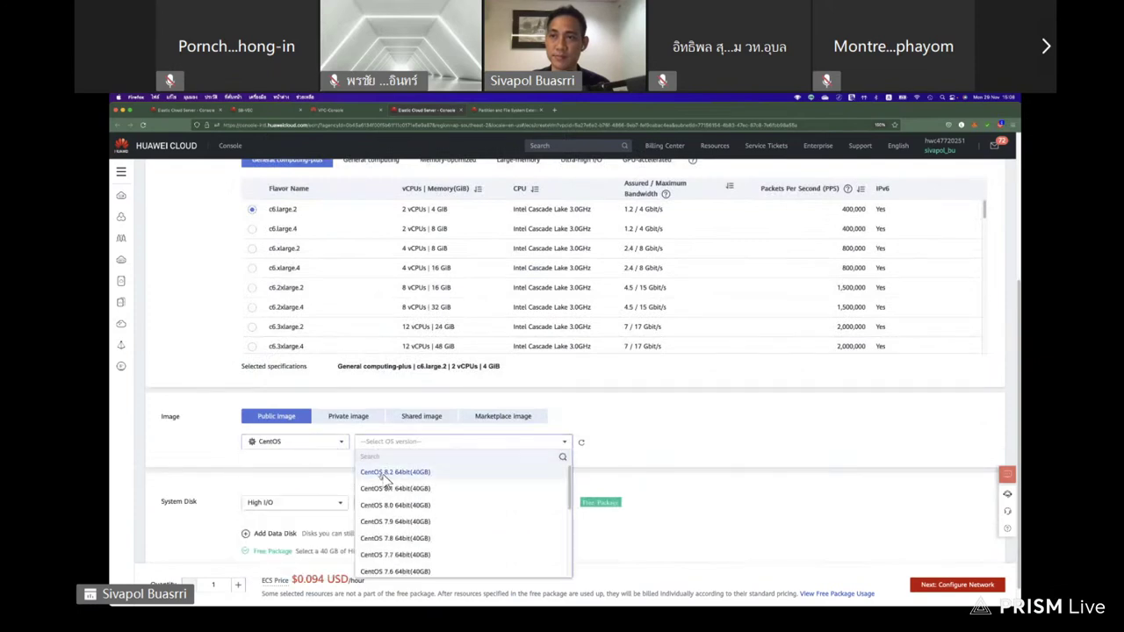
pyautogui.click(378, 524)
pyautogui.scroll(-1, 415, 531)
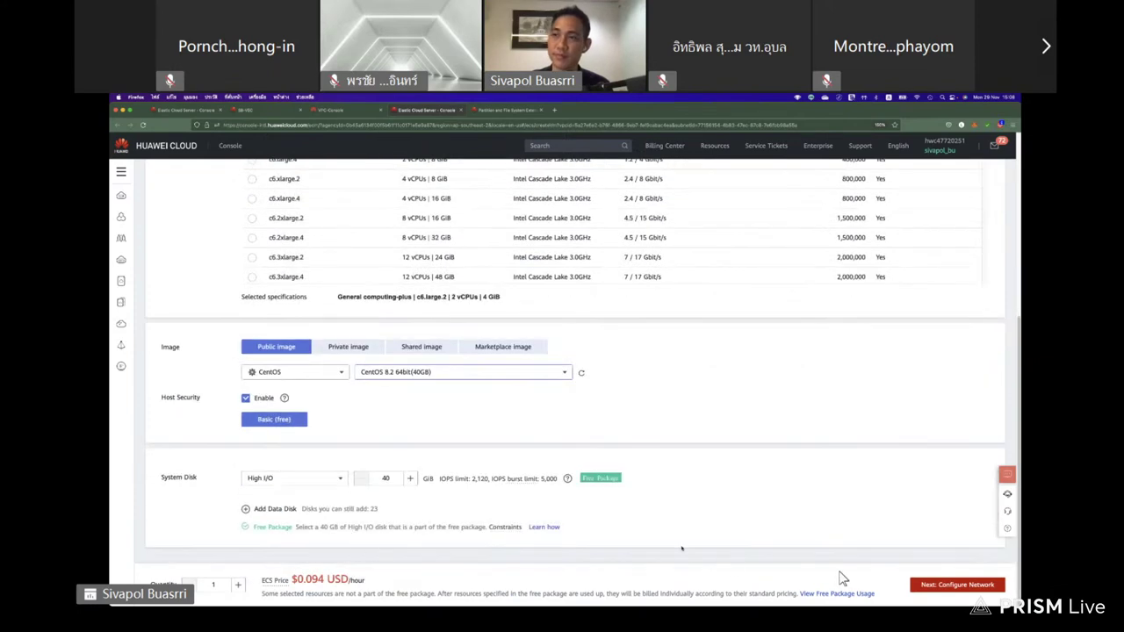
pyautogui.click(938, 590)
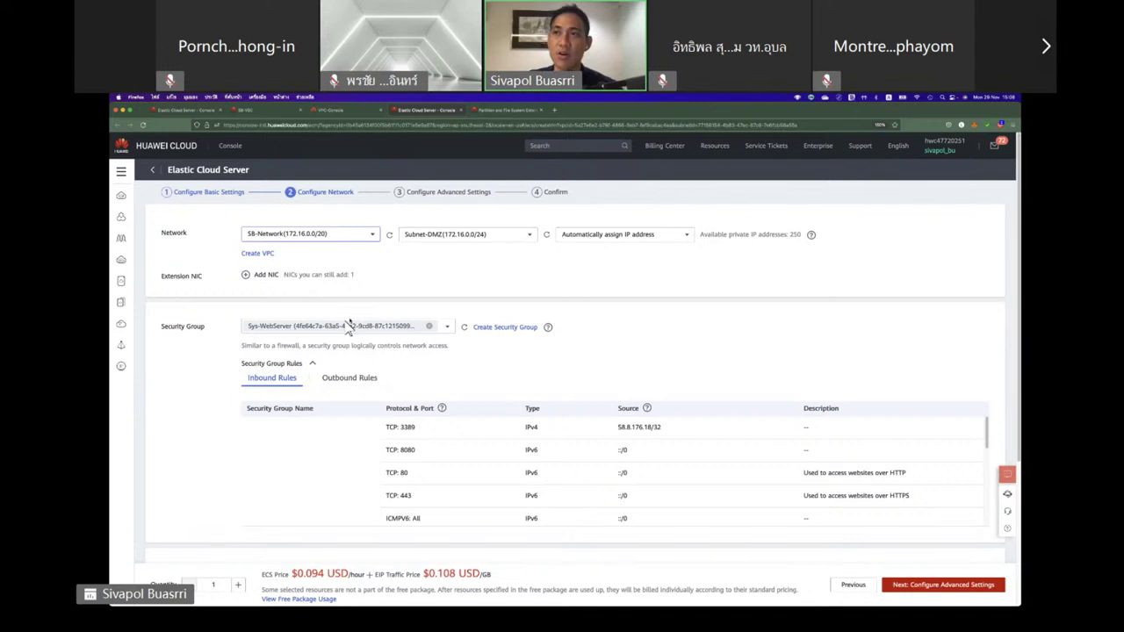
# Replace the Sys-WebServer security group with Sys-FullAccess.
pyautogui.scroll(-3, 349, 325)
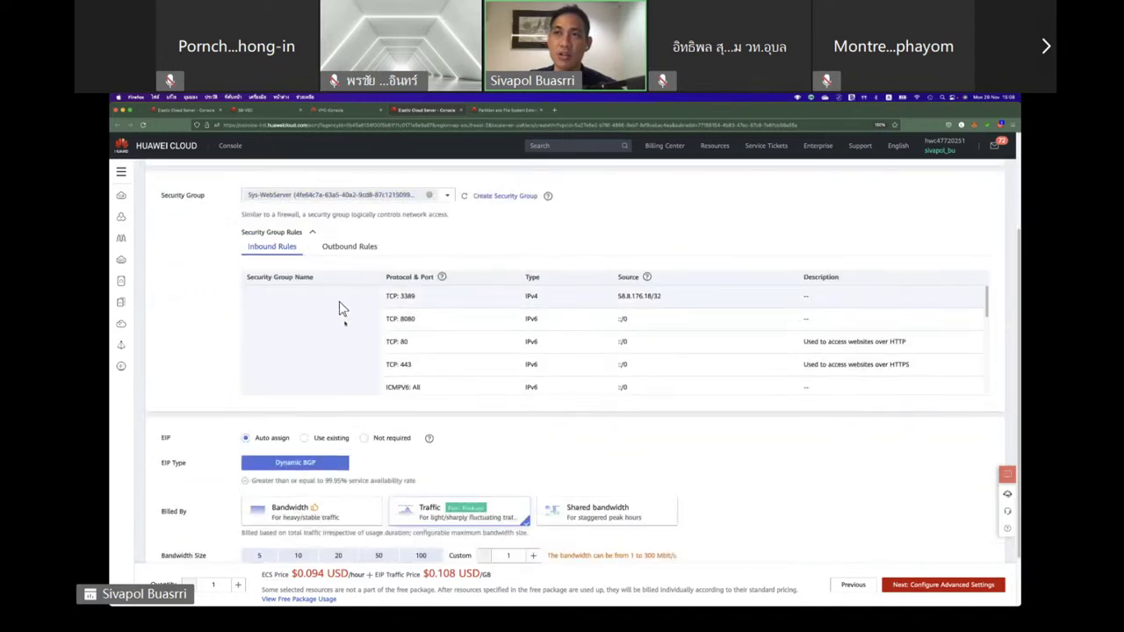
pyautogui.click(446, 199)
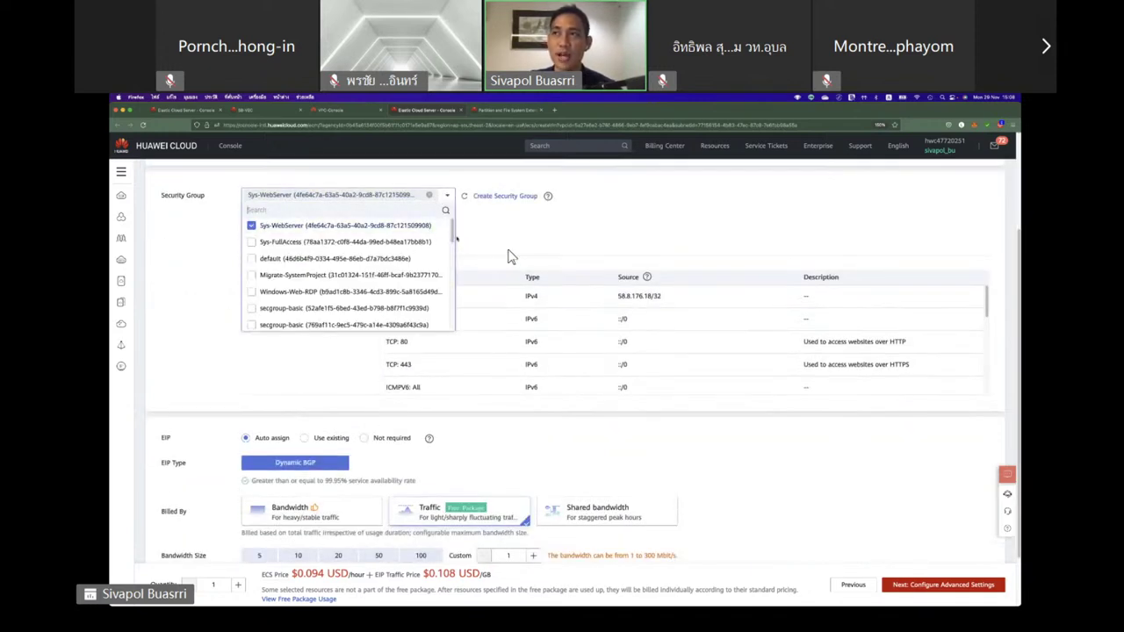
pyautogui.click(381, 244)
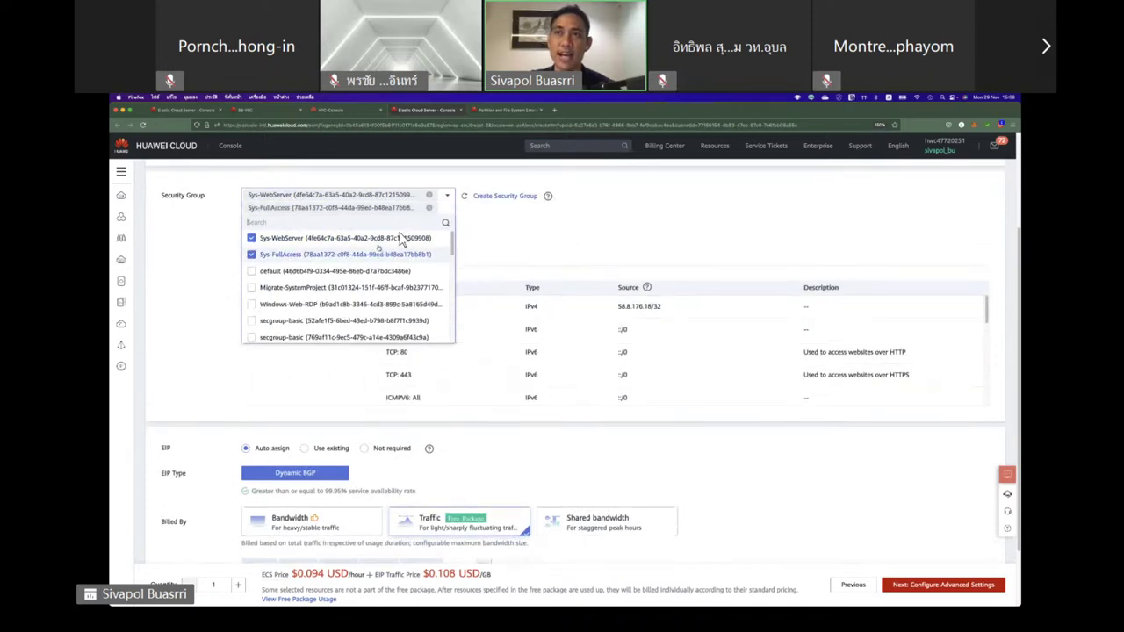
pyautogui.click(386, 237)
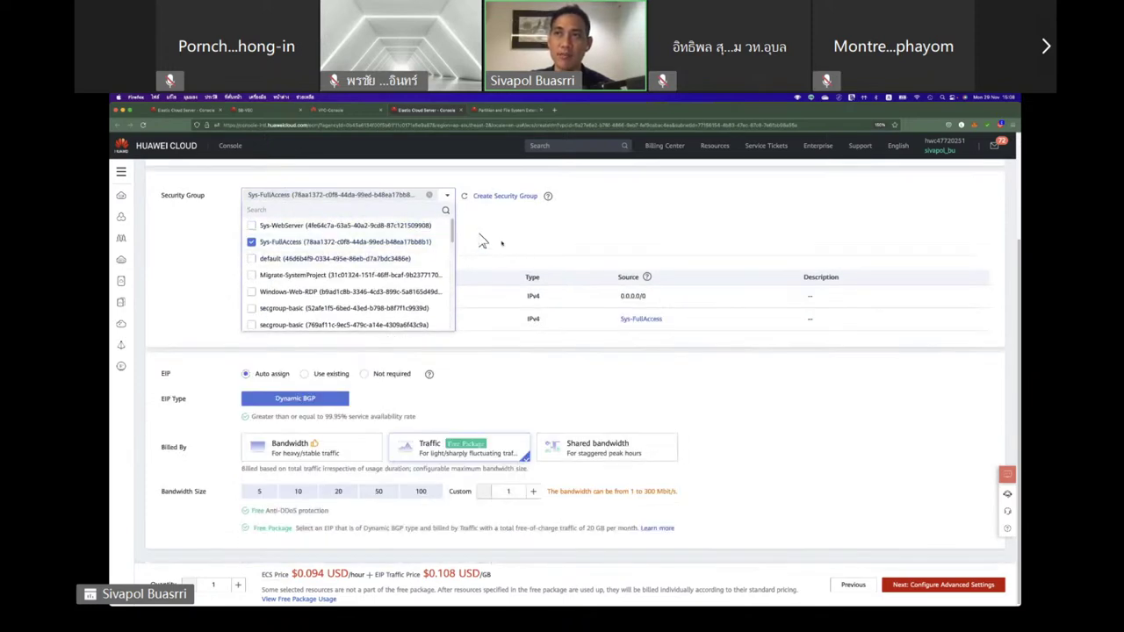
pyautogui.click(484, 242)
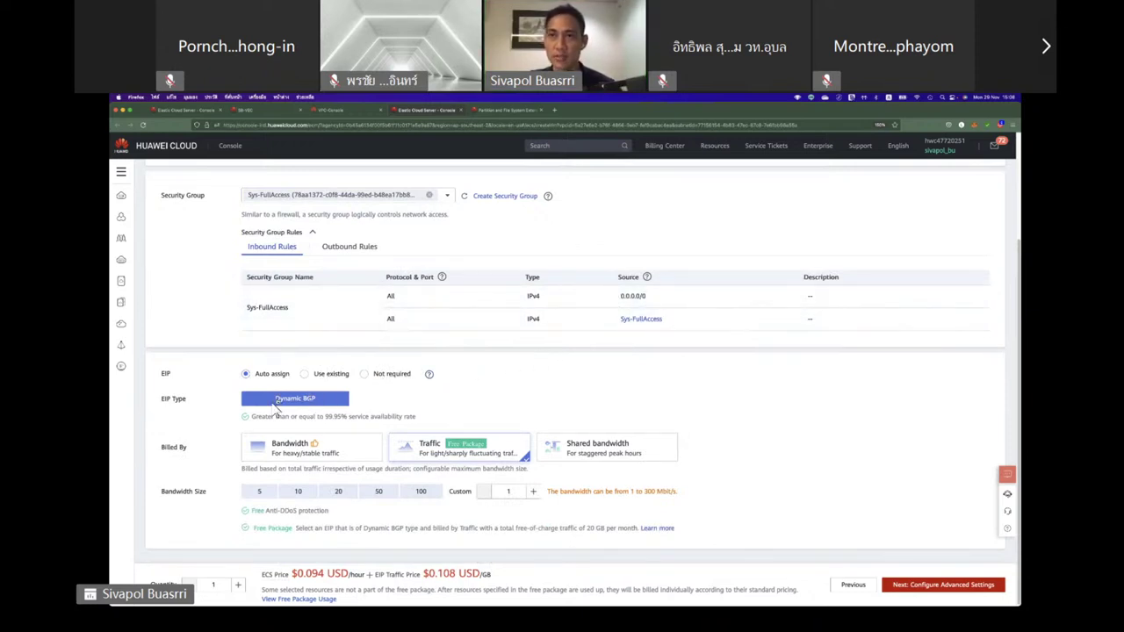
# Compare EIP billing by bandwidth, traffic and shared bandwidth at sizes 10, 50 and 100.
pyautogui.click(322, 449)
pyautogui.click(430, 452)
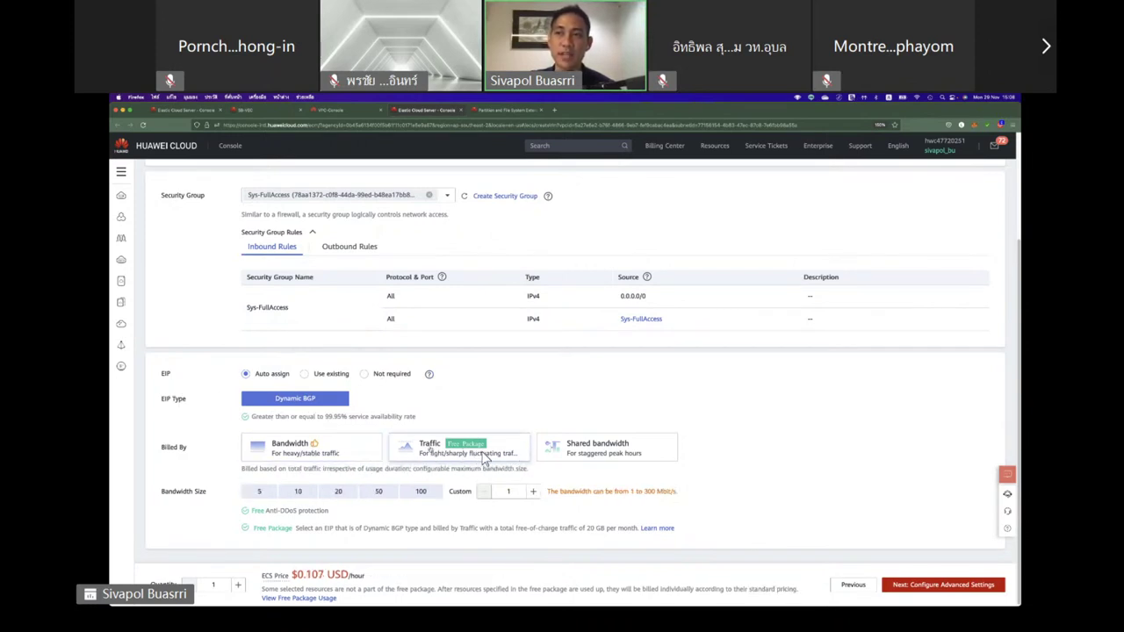
pyautogui.click(543, 455)
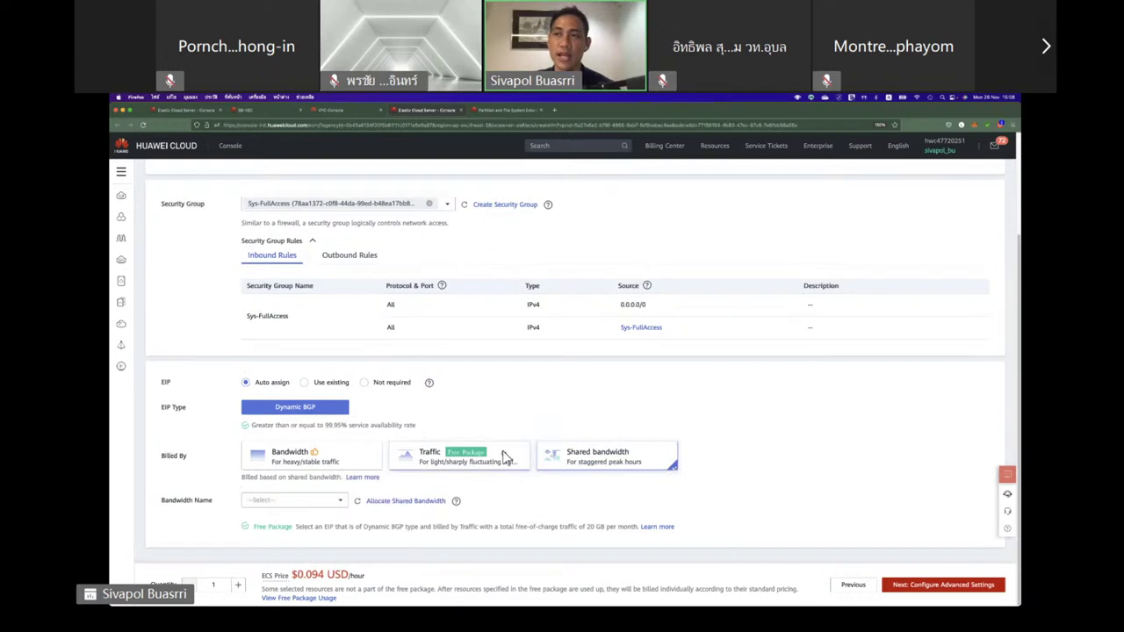
pyautogui.click(344, 463)
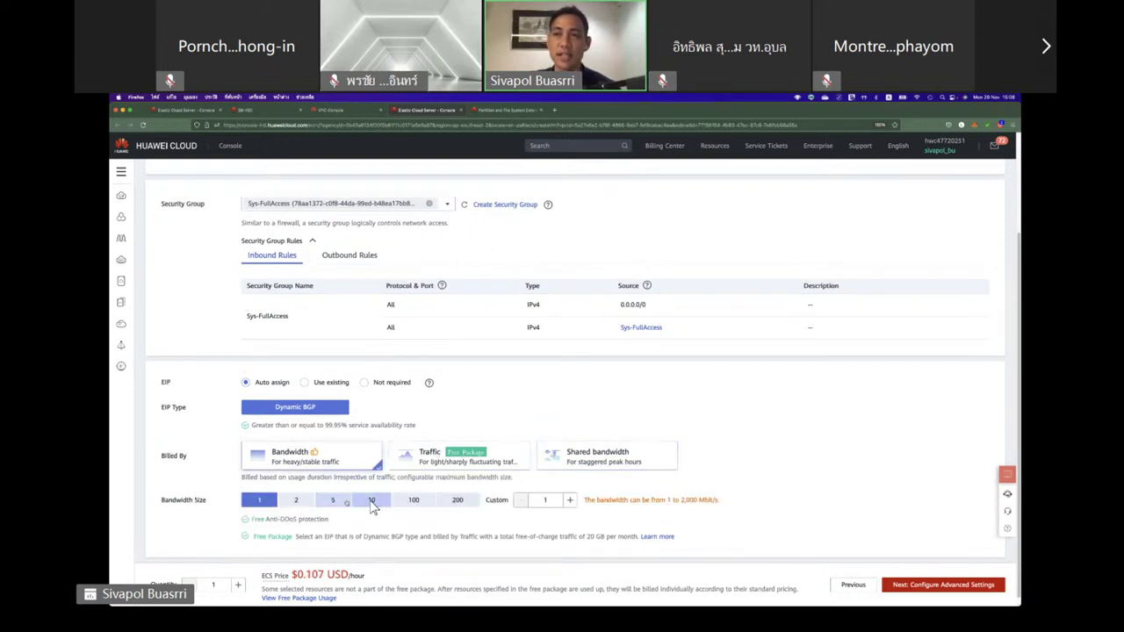
pyautogui.click(372, 502)
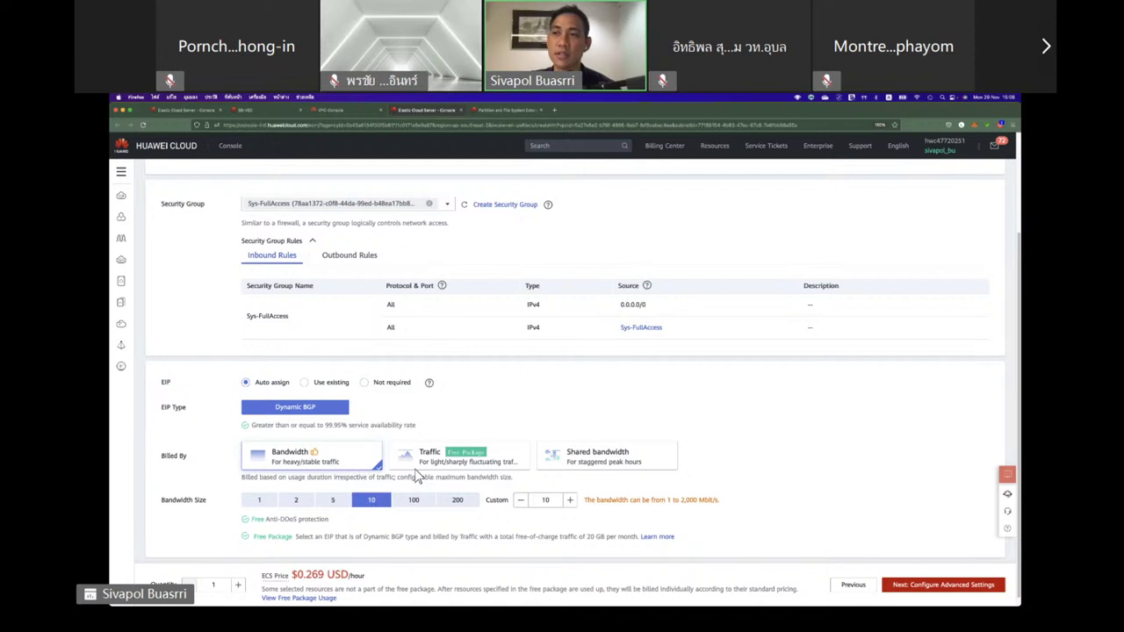
pyautogui.click(413, 472)
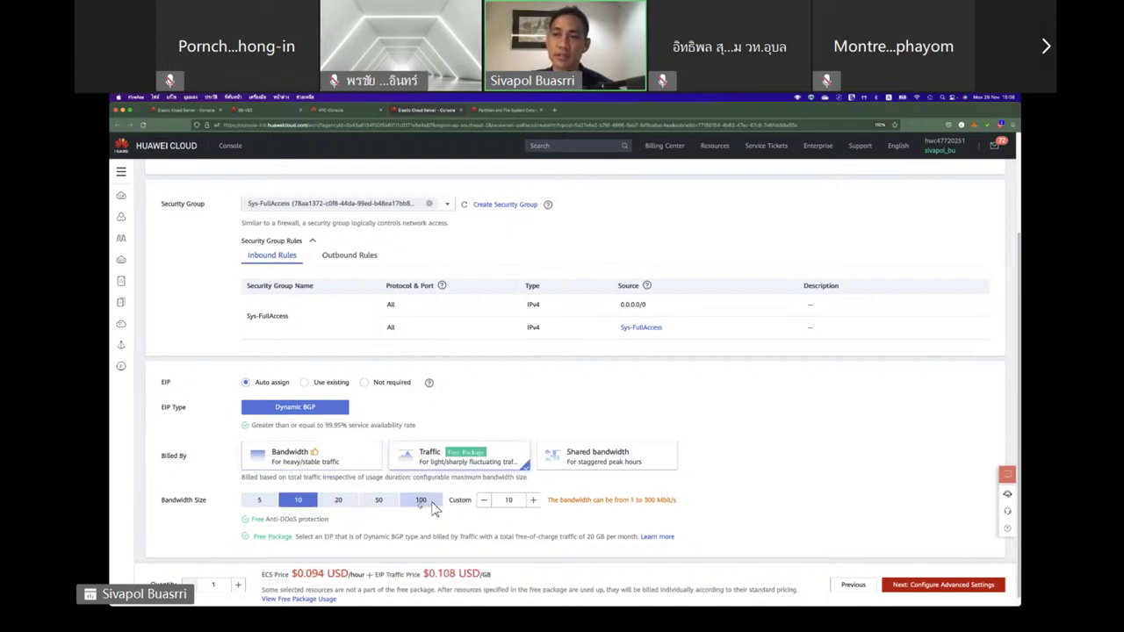
pyautogui.click(386, 506)
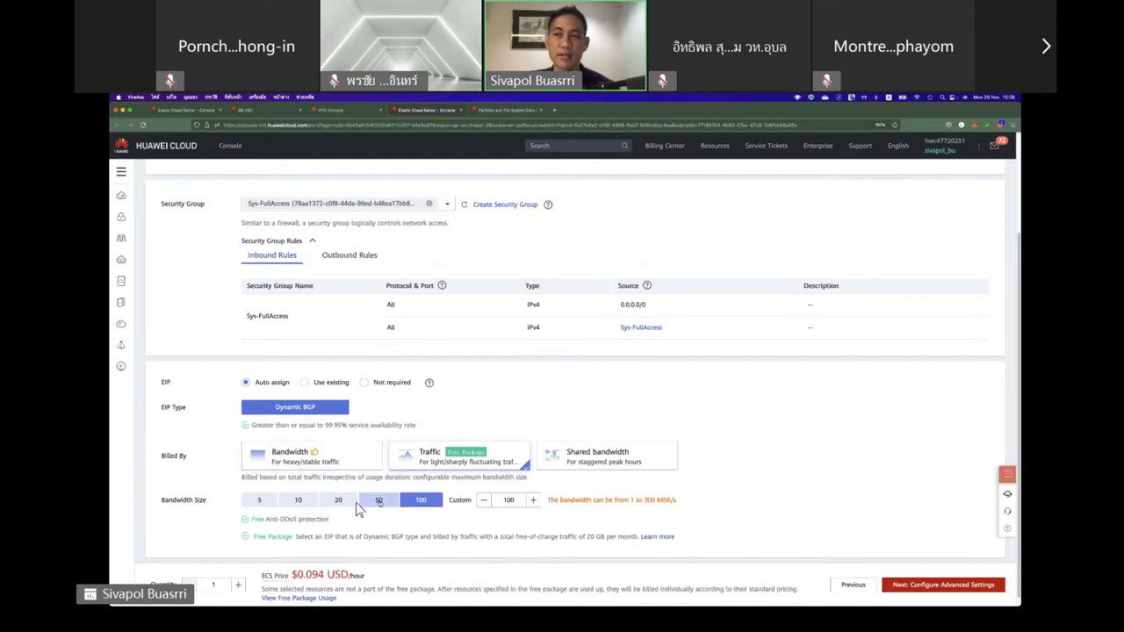
pyautogui.click(421, 501)
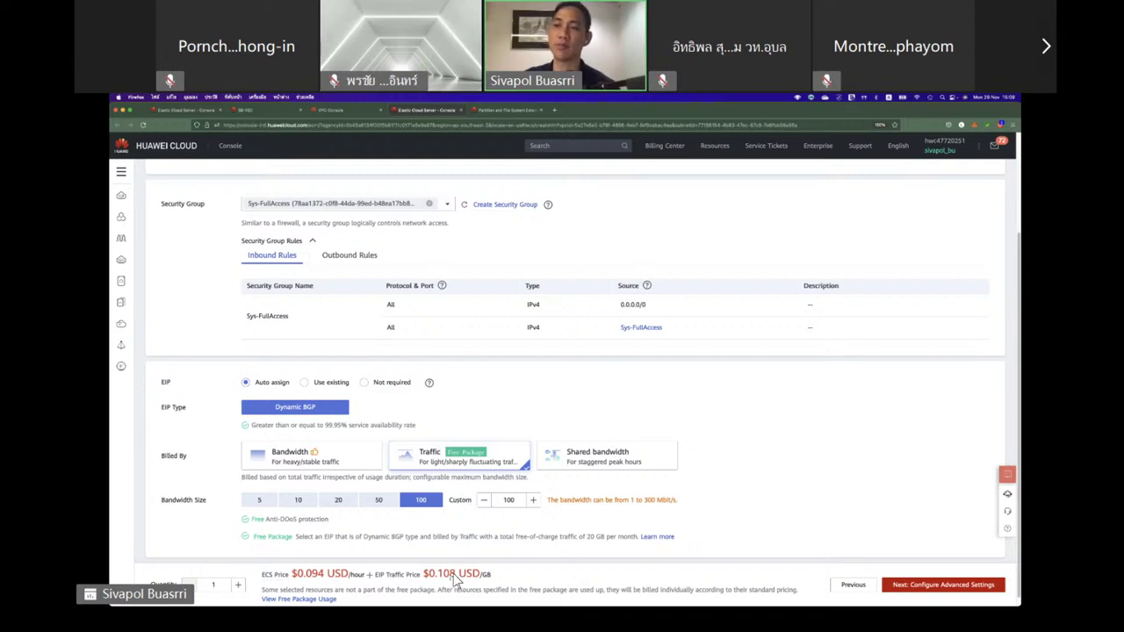
pyautogui.moveTo(457, 575); pyautogui.dragTo(435, 577)
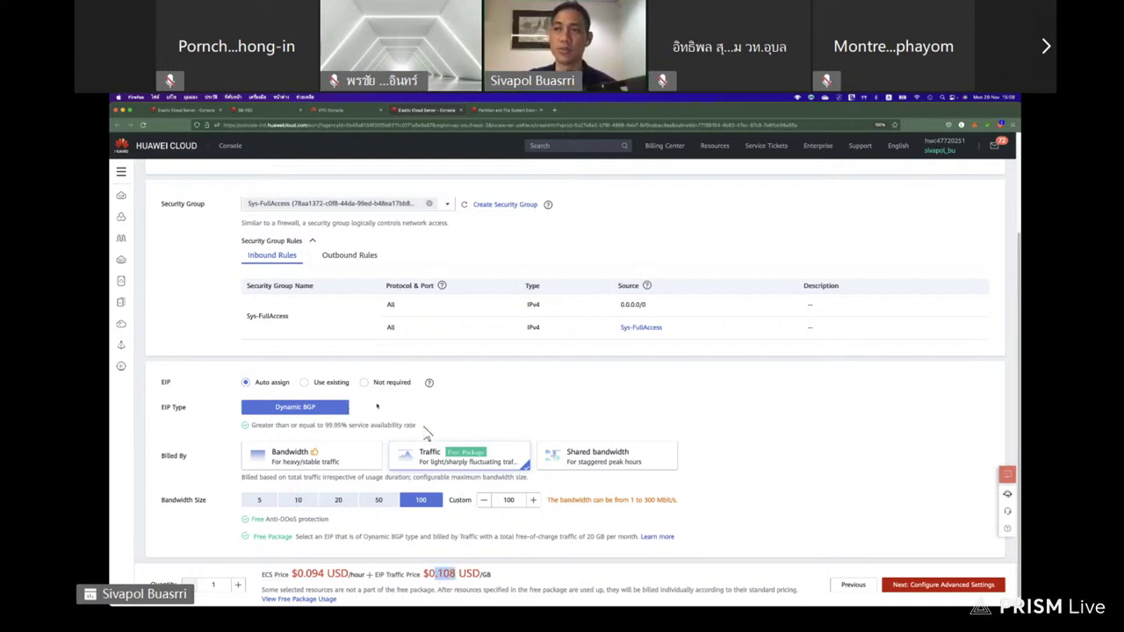
pyautogui.click(559, 465)
# Set the EIP to Not required and proceed to advanced settings.
pyautogui.click(558, 465)
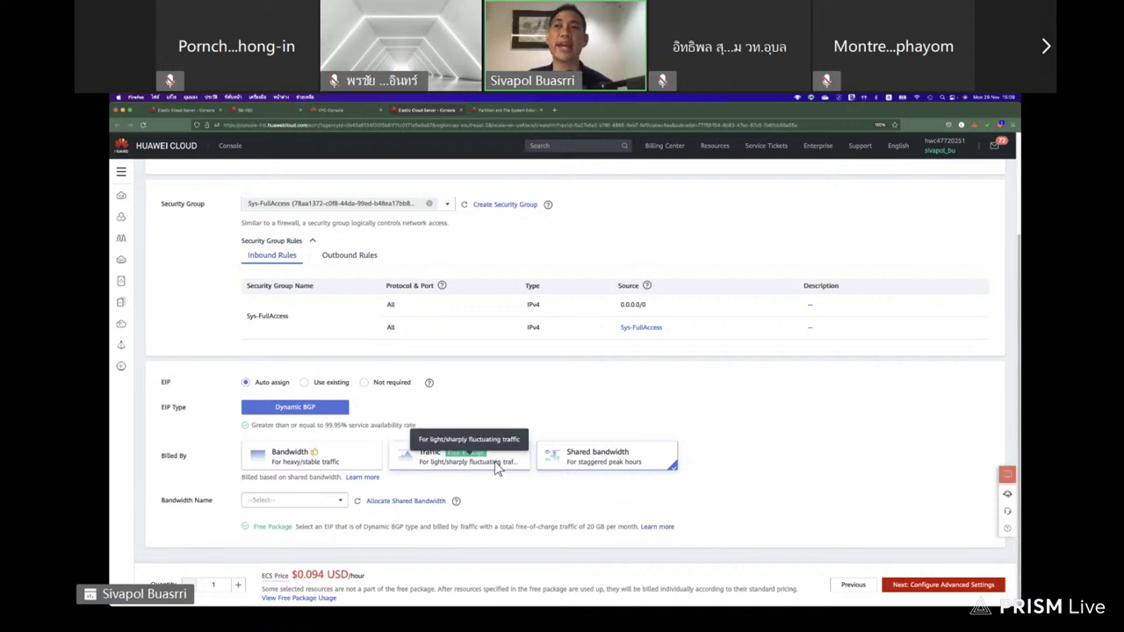
pyautogui.click(389, 385)
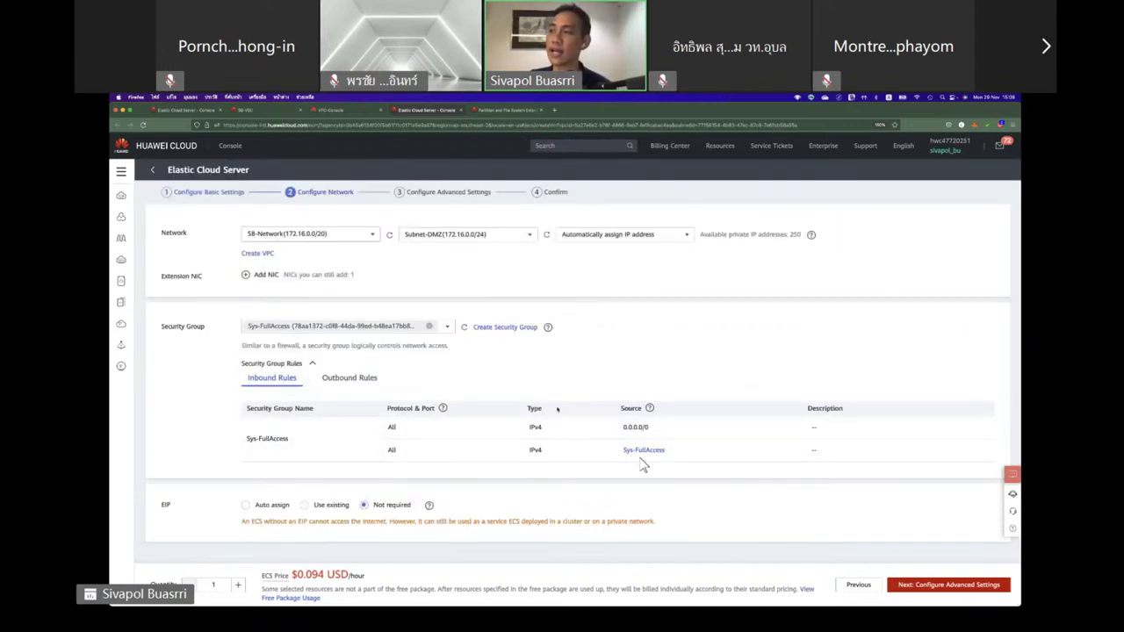
pyautogui.click(954, 587)
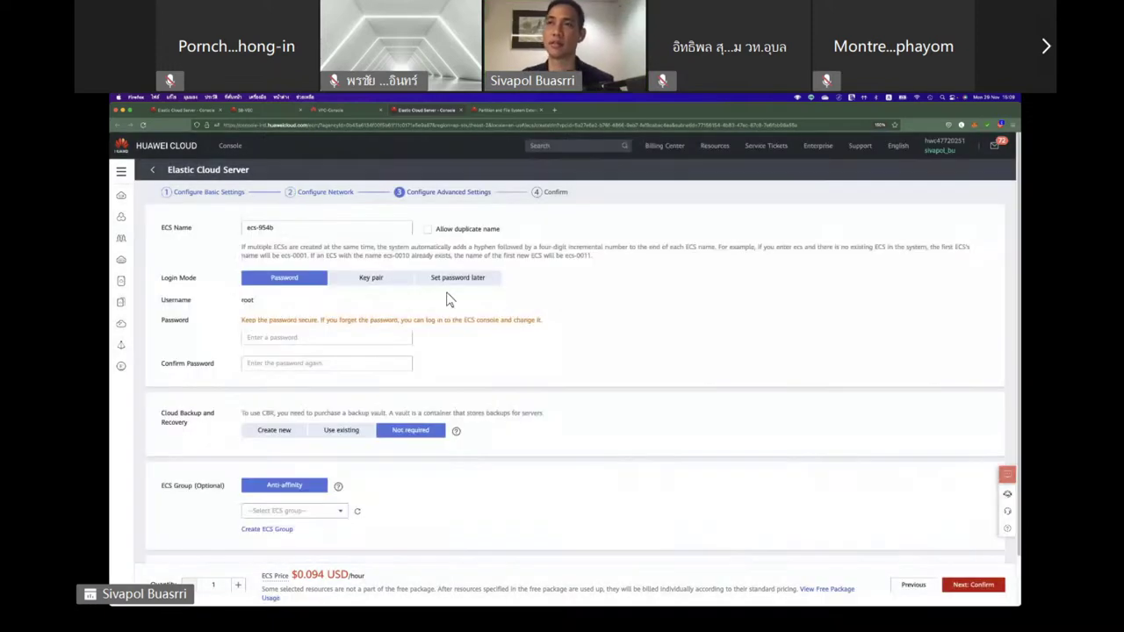
# Name the server SB-Networktest and enter and confirm its login password.
pyautogui.moveTo(313, 230); pyautogui.dragTo(222, 230)
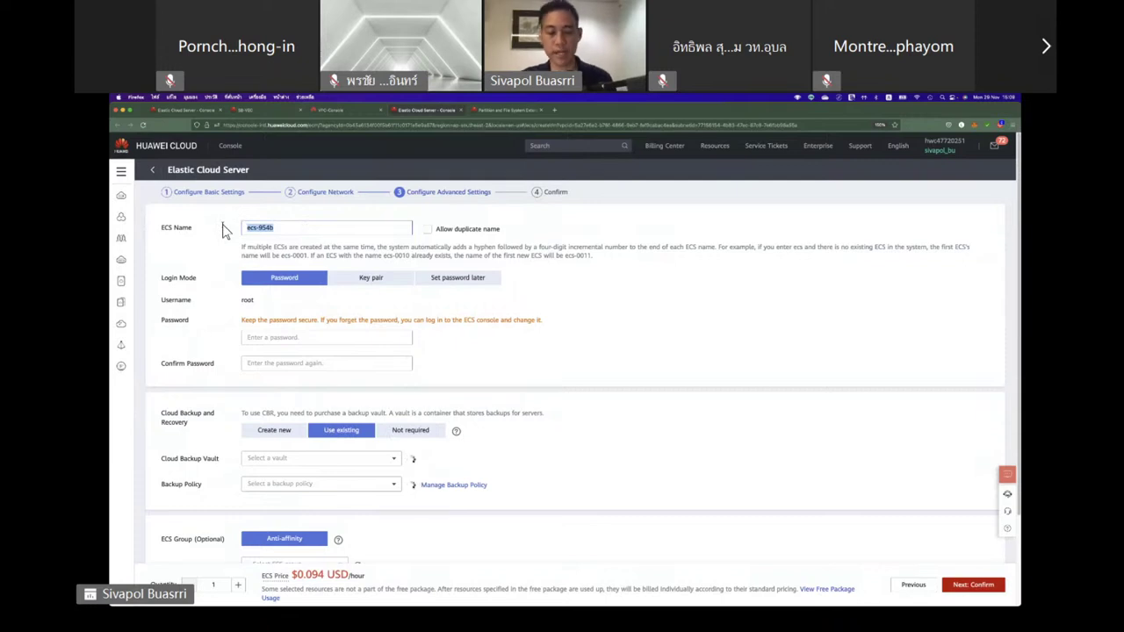
pyautogui.write('SB-')
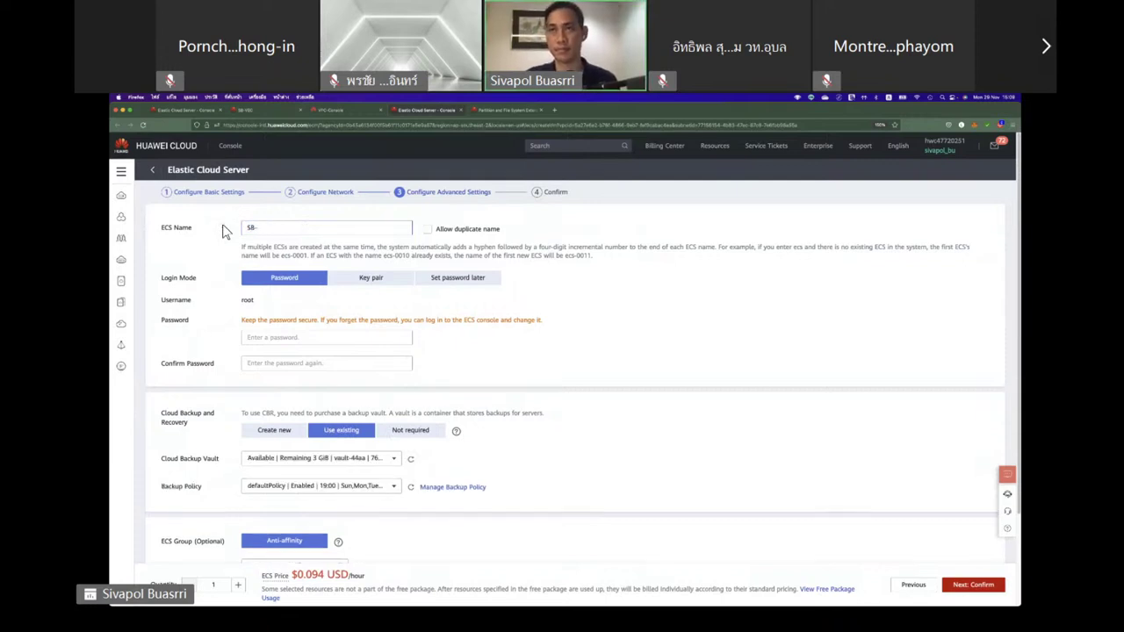
pyautogui.write('Networktest')
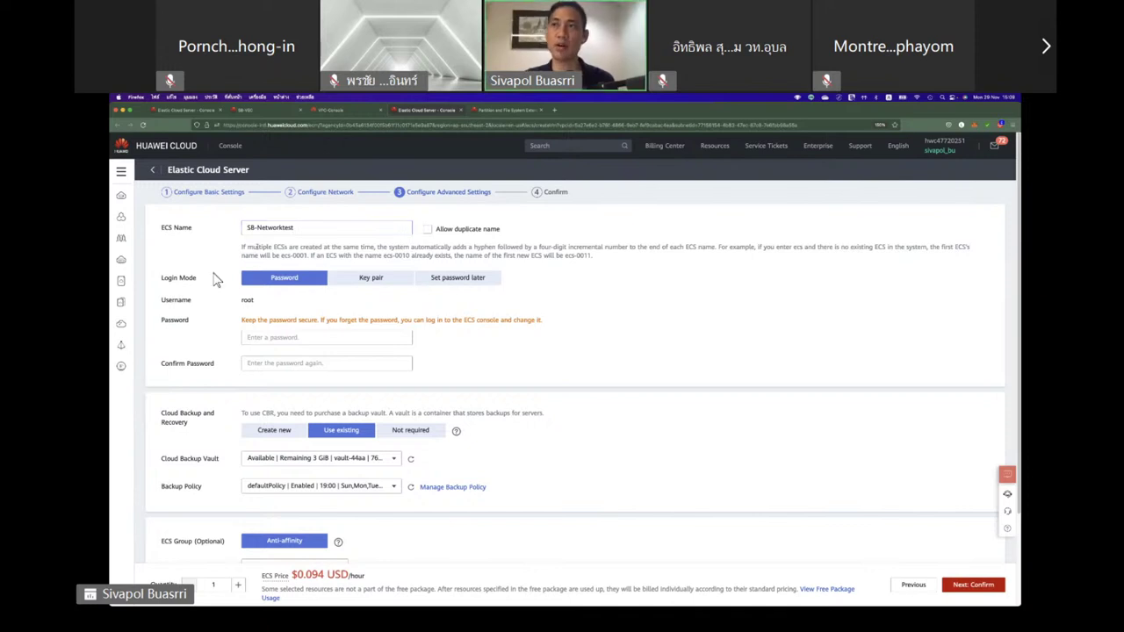
pyautogui.click(303, 338)
pyautogui.write('Hu')
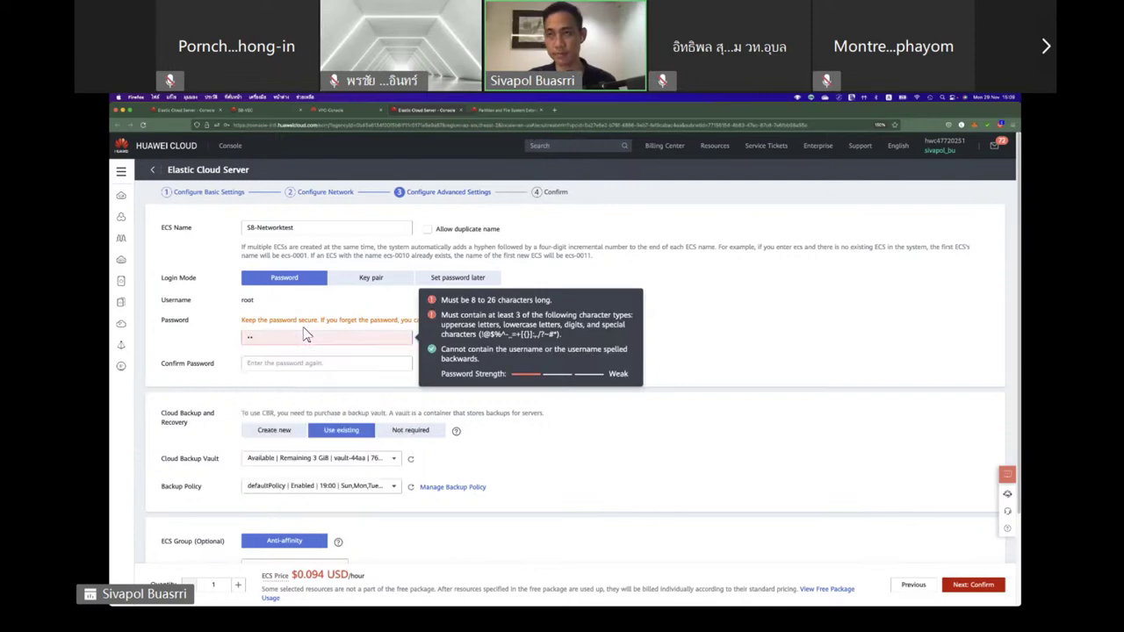
pyautogui.write('awei@123')
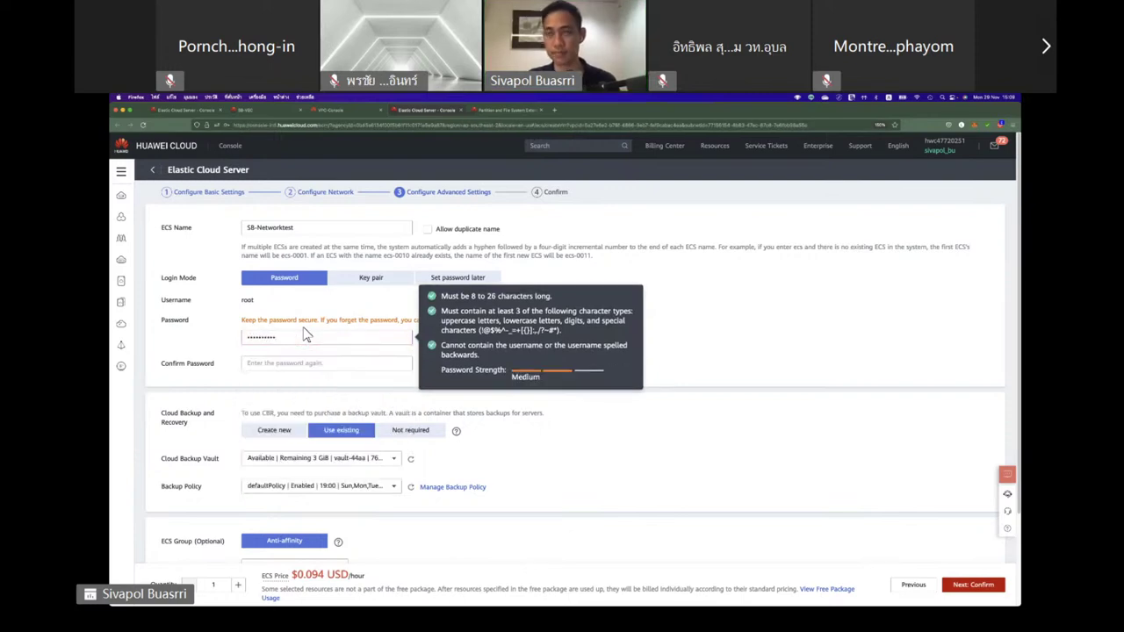
pyautogui.click(304, 365)
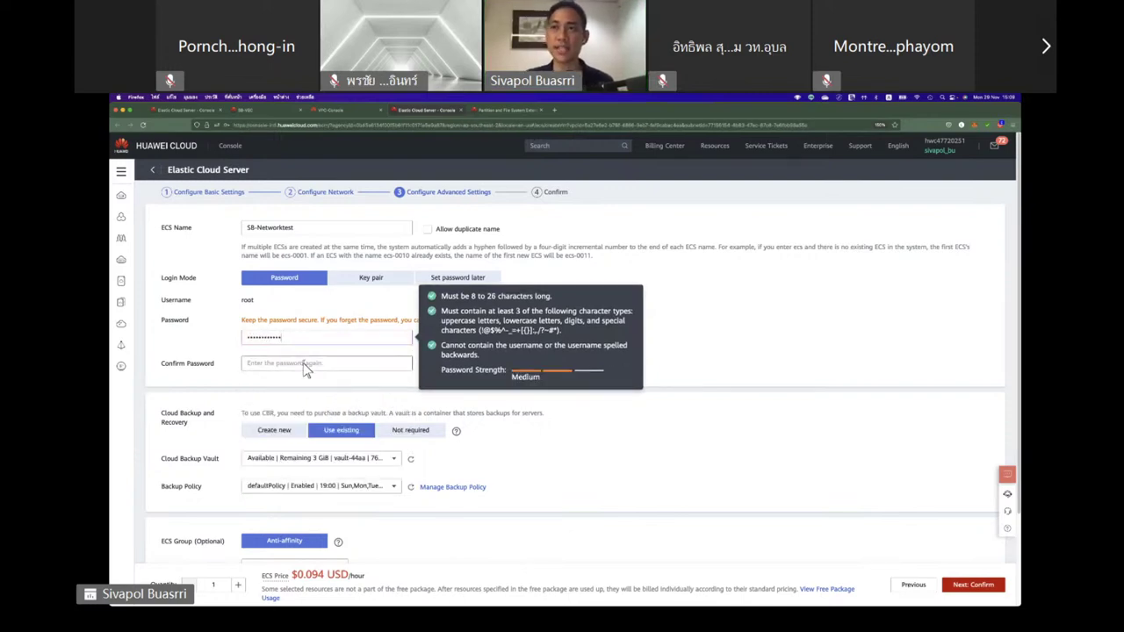
pyautogui.write('H')
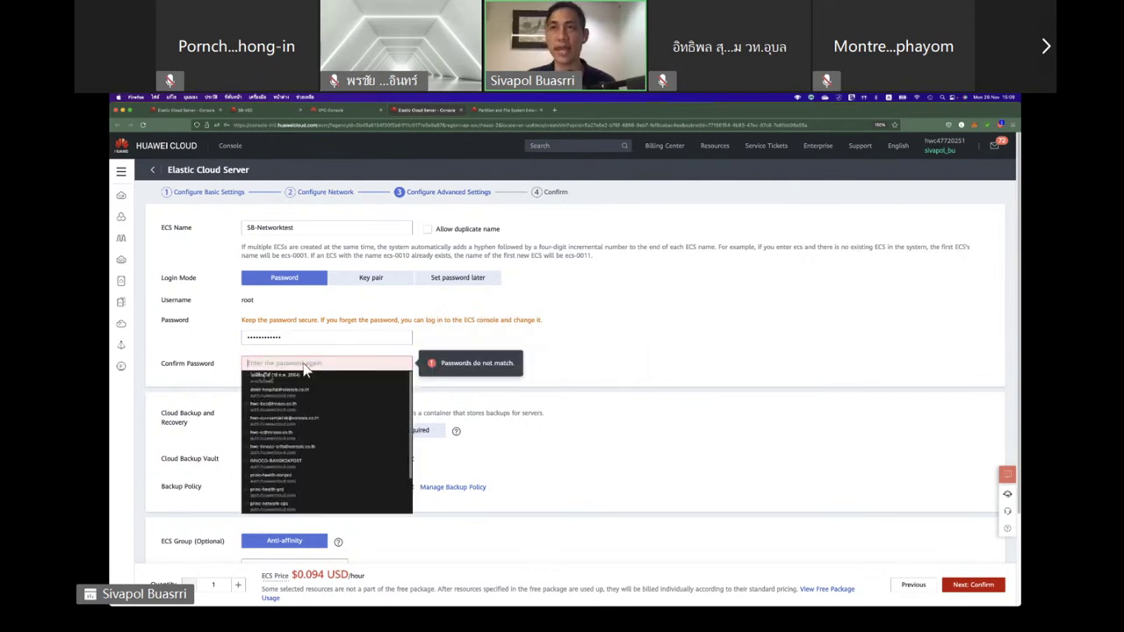
pyautogui.write('uawei@')
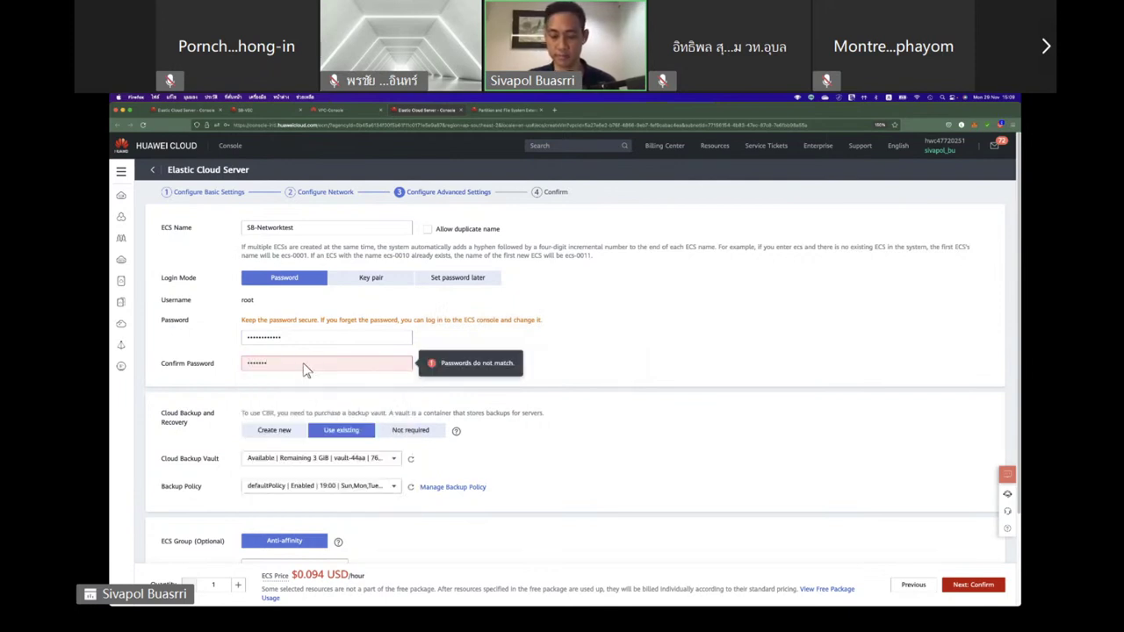
pyautogui.write('12')
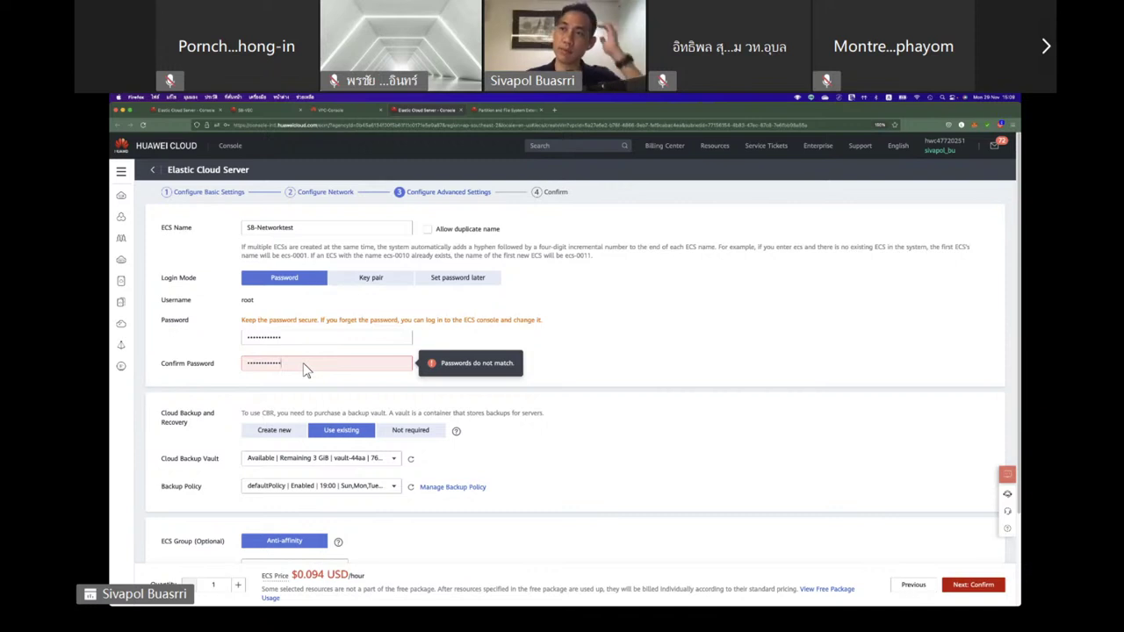
pyautogui.moveTo(288, 340); pyautogui.dragTo(222, 339)
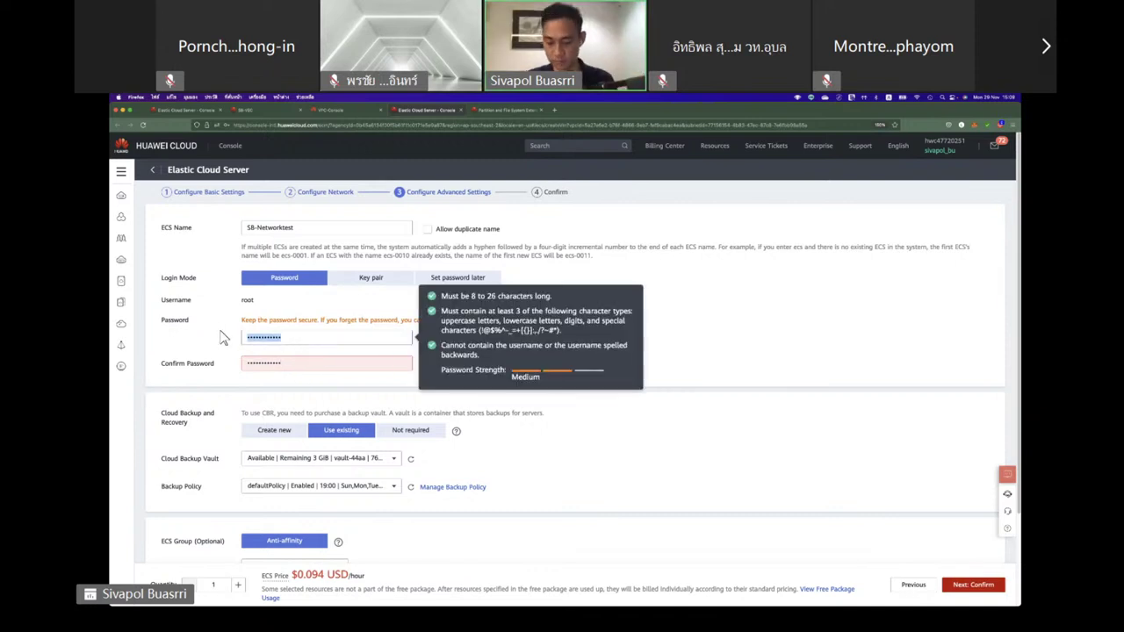
pyautogui.write('Huawei@')
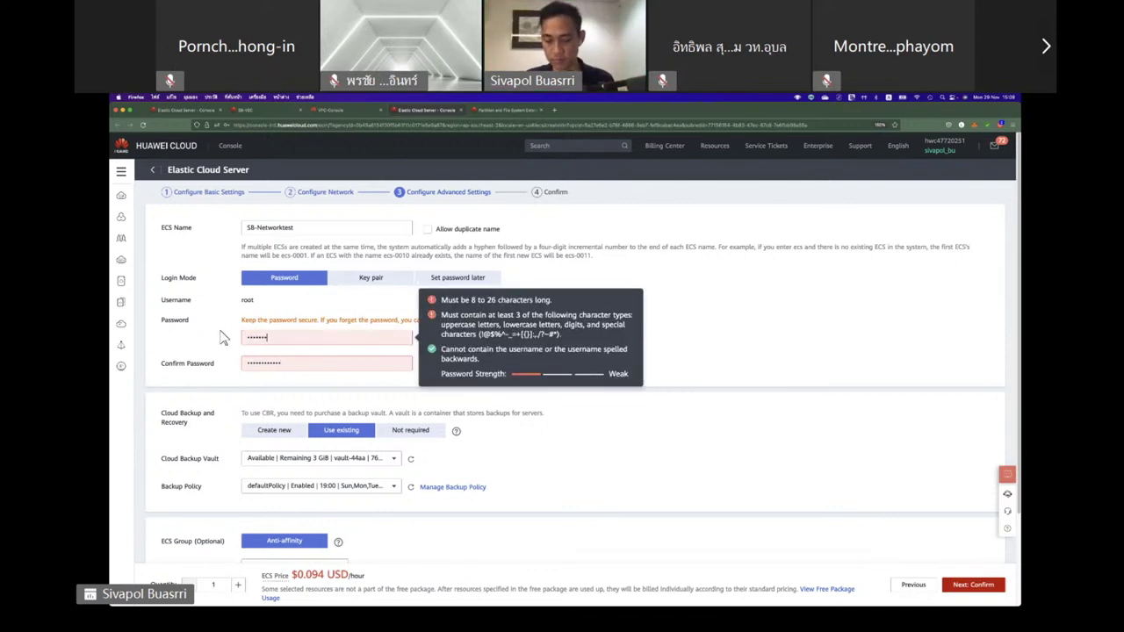
pyautogui.write('12345')
pyautogui.press('Tab')
pyautogui.write('H')
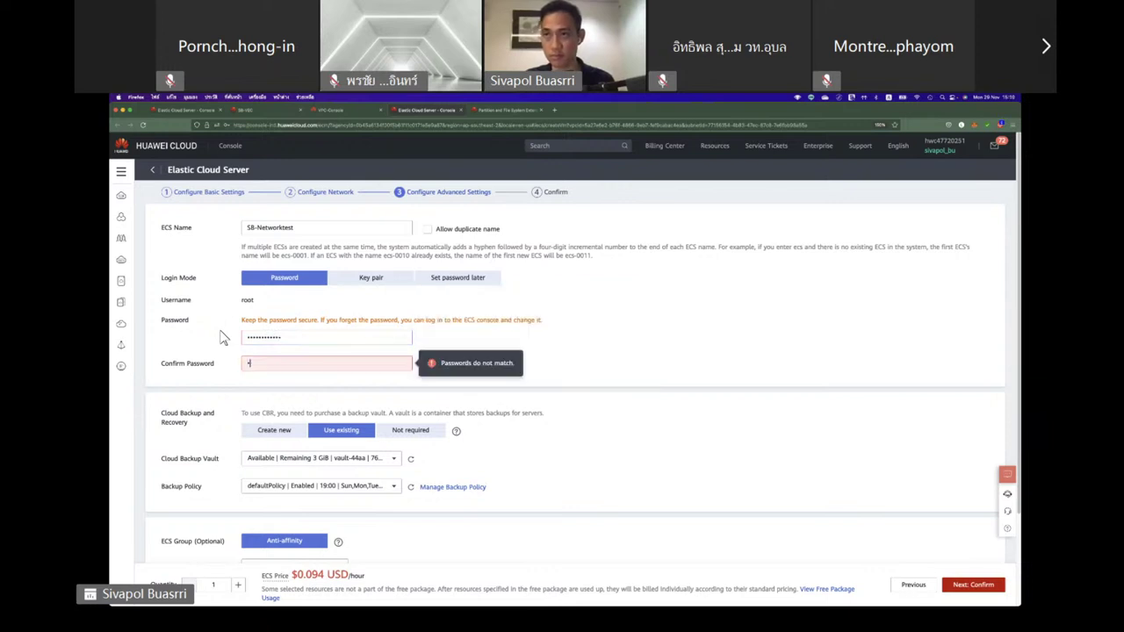
pyautogui.write('uawei@12345')
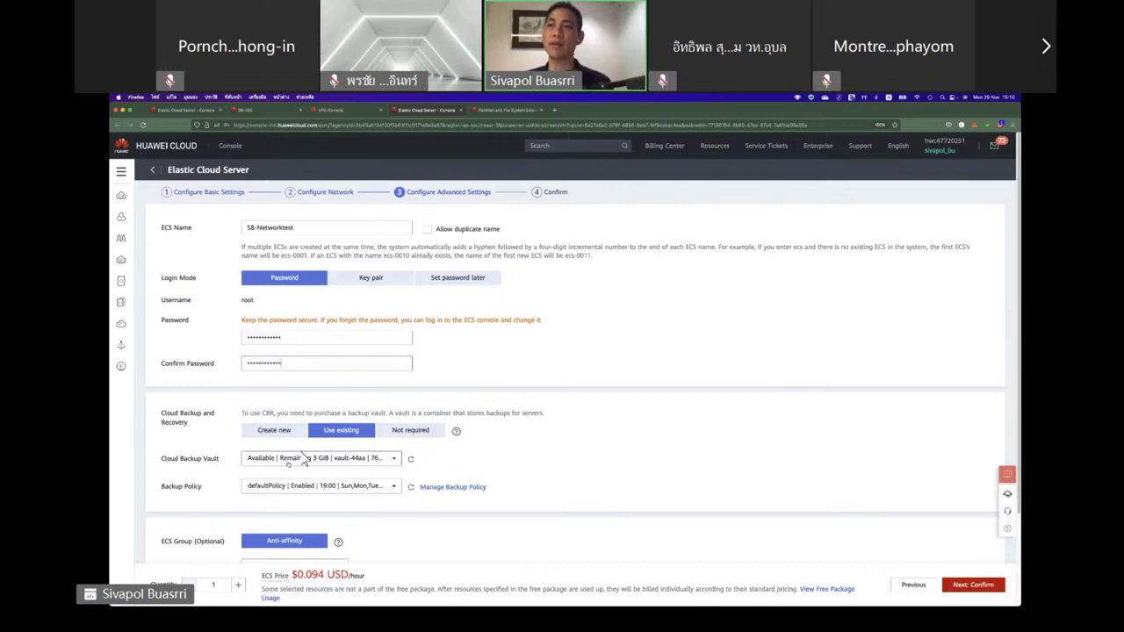
# Set cloud backup to Not required, go to Confirm, and accept the service terms.
pyautogui.click(412, 432)
pyautogui.scroll(-1, 303, 509)
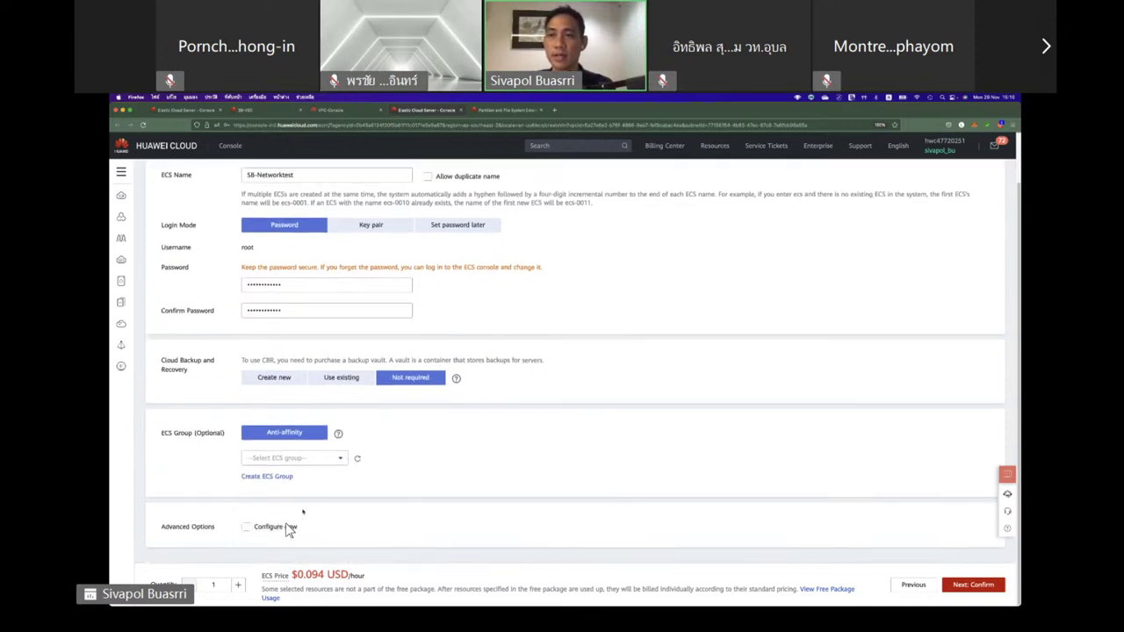
pyautogui.click(966, 586)
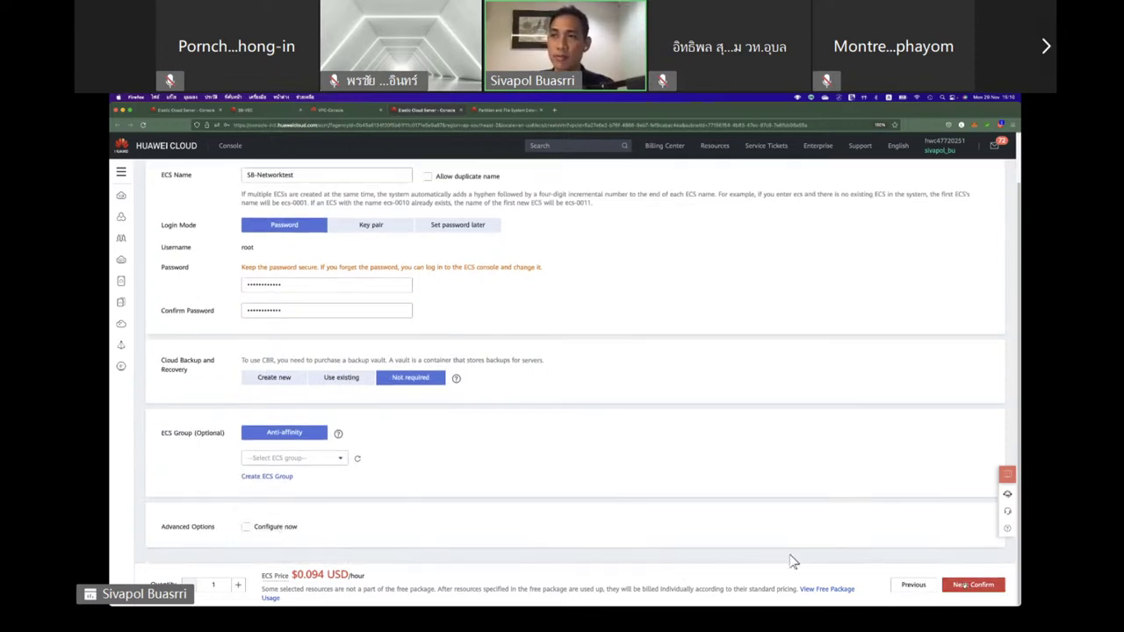
pyautogui.click(246, 528)
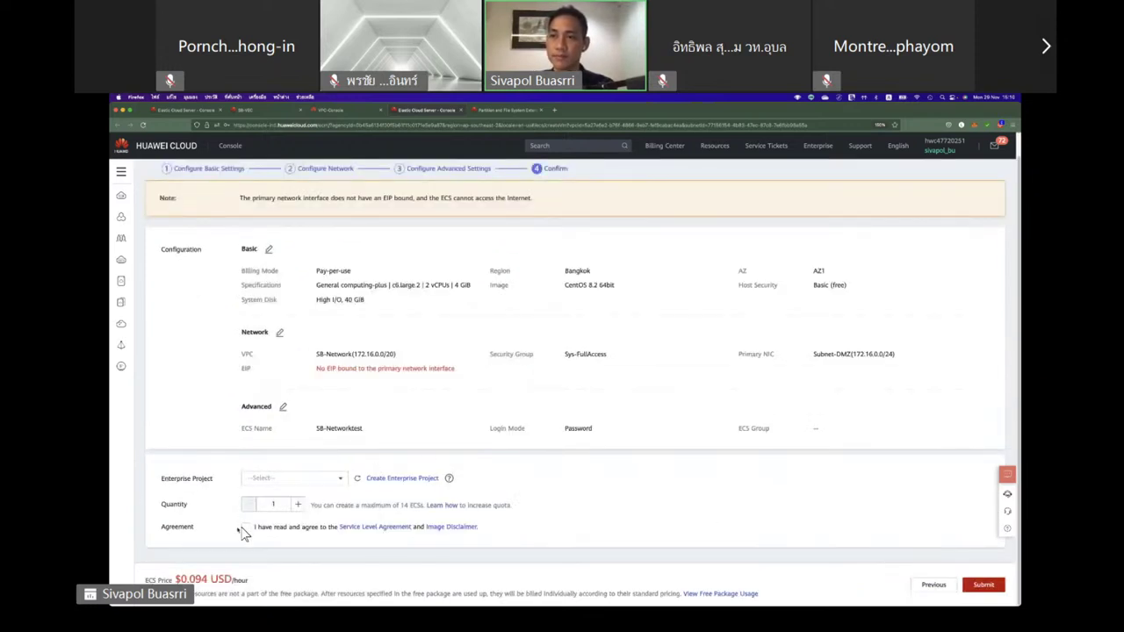
# Assign the SB-Networktest server to the default enterprise project and submit the order.
pyautogui.click(282, 485)
pyautogui.click(287, 500)
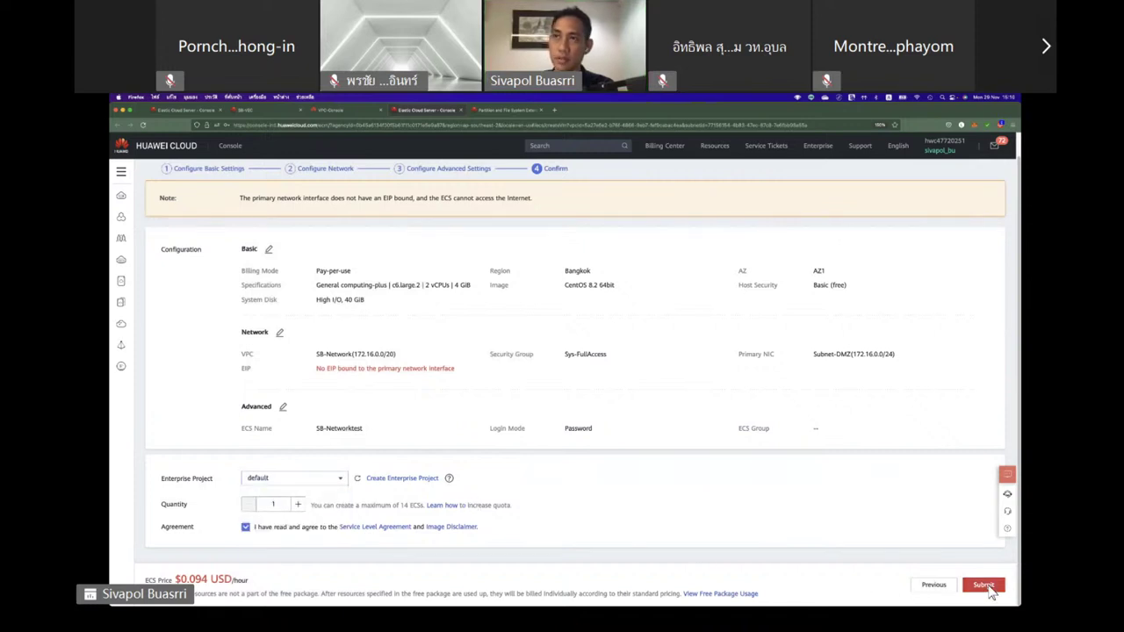
pyautogui.click(984, 585)
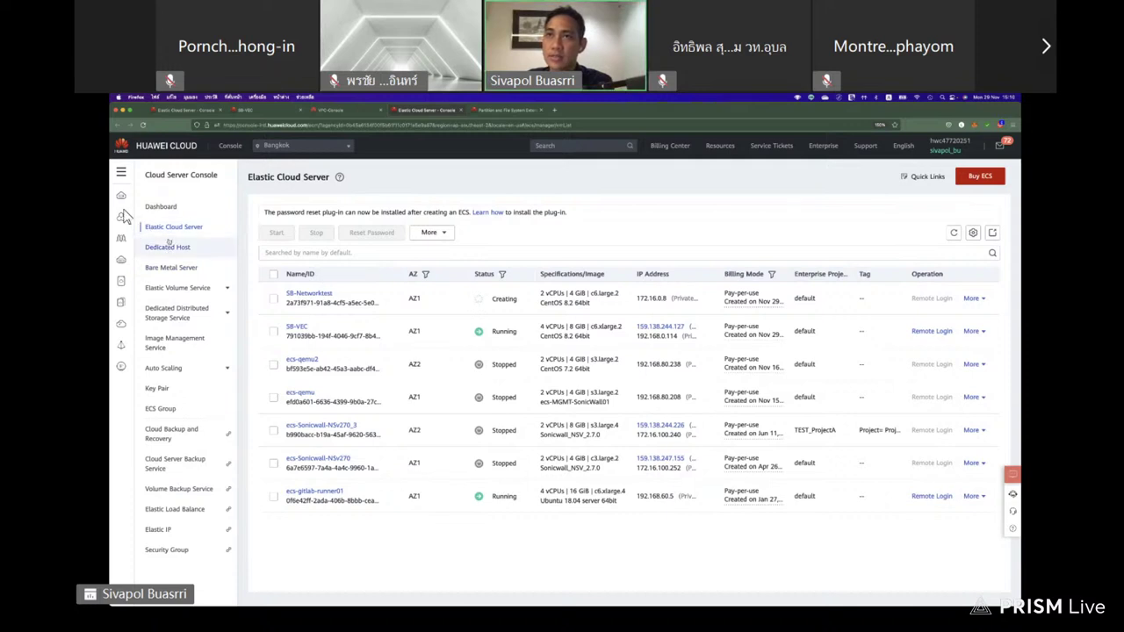
# Go to the Virtual Private Cloud console and show the Network ACLs under Access Control.
pyautogui.moveTo(149, 295)
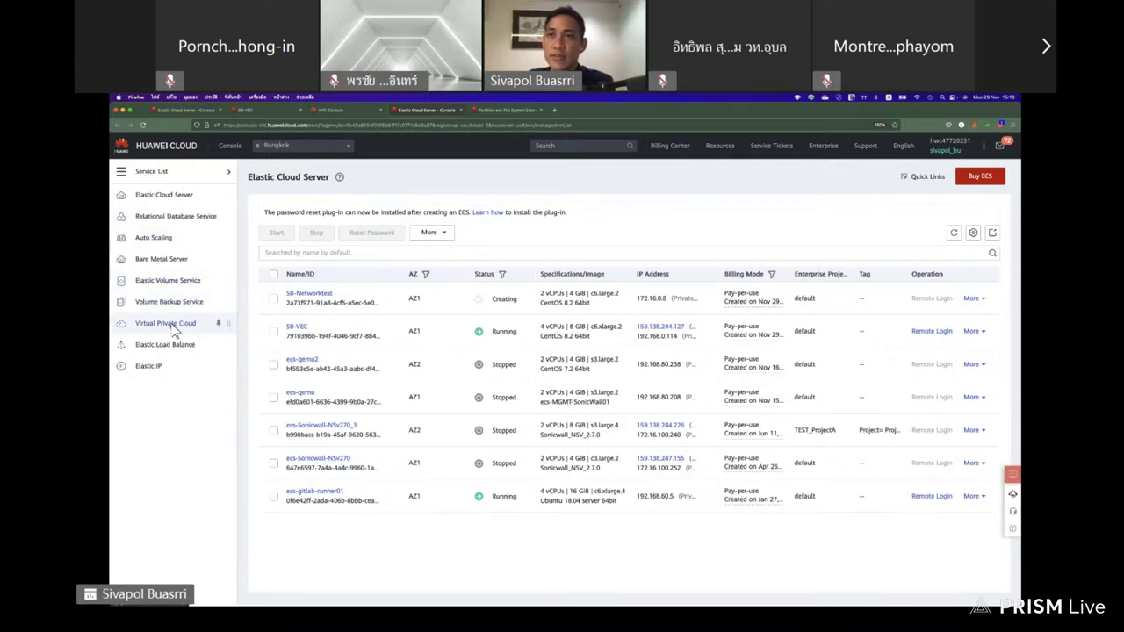
pyautogui.click(171, 325)
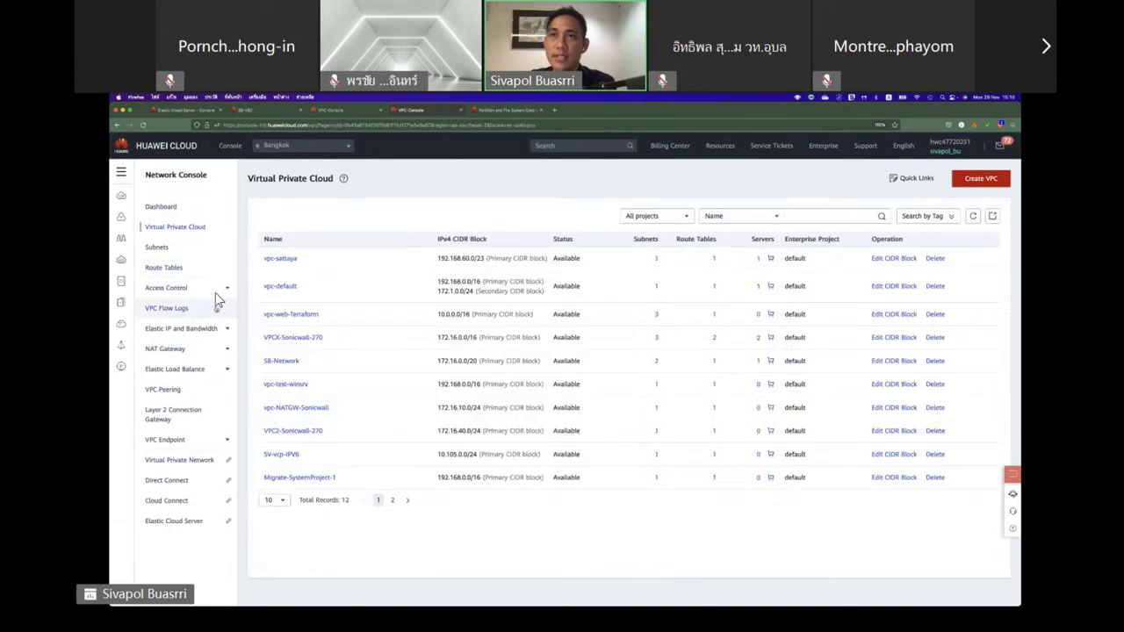
pyautogui.click(216, 293)
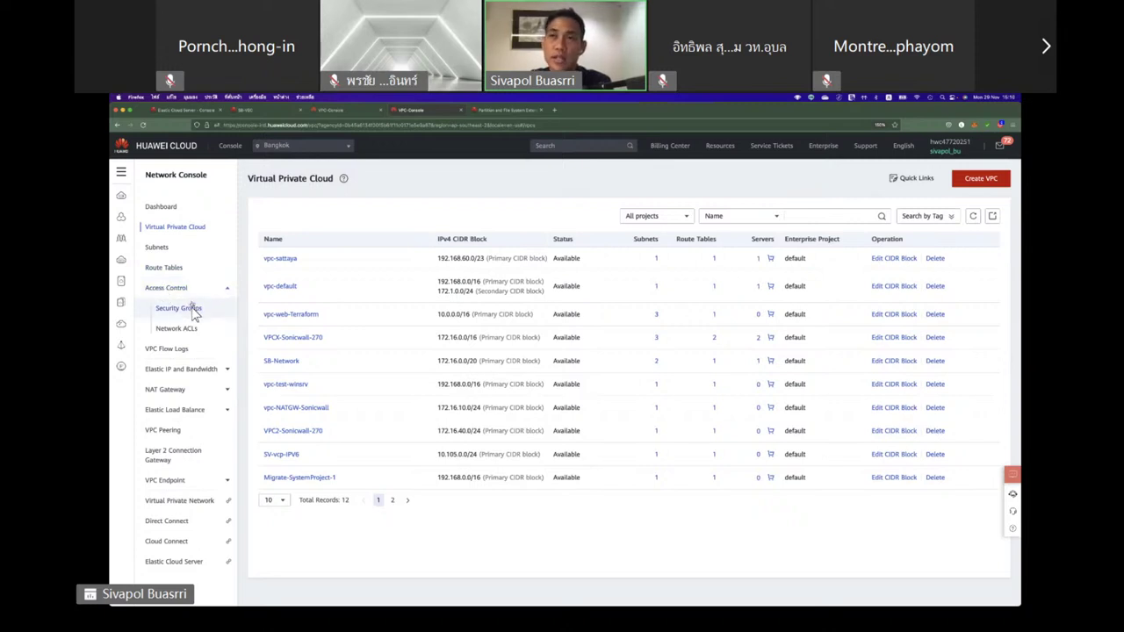
pyautogui.click(185, 331)
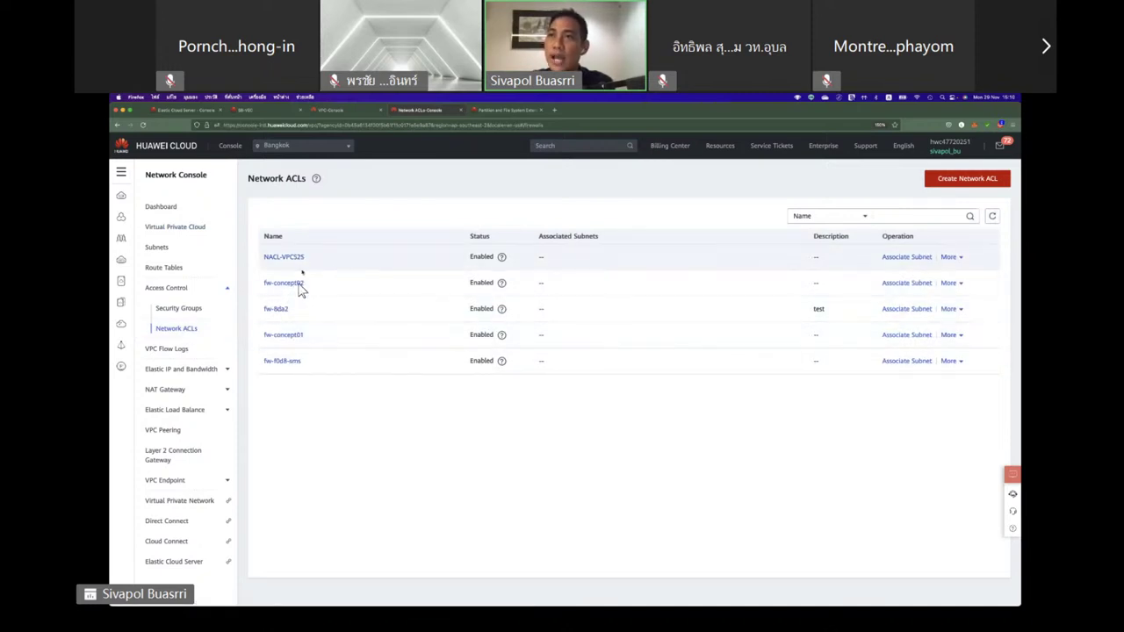
# Review the fw-concept02 ACL's inbound rules, then show the Security Groups list.
pyautogui.moveTo(292, 289)
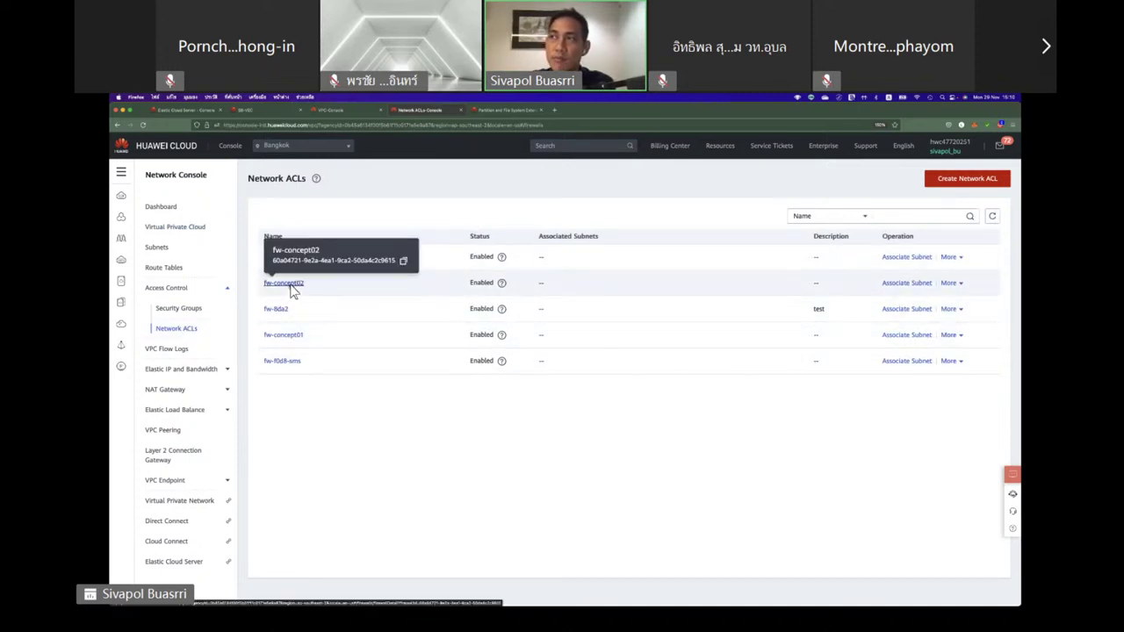
pyautogui.click(292, 285)
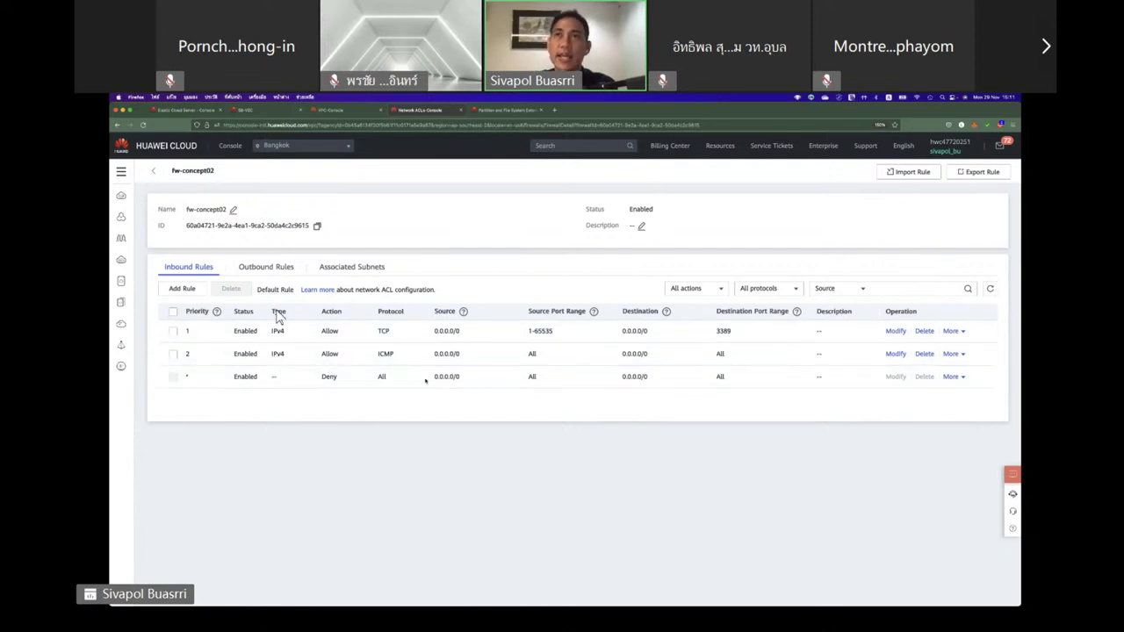
pyautogui.click(155, 175)
pyautogui.click(180, 310)
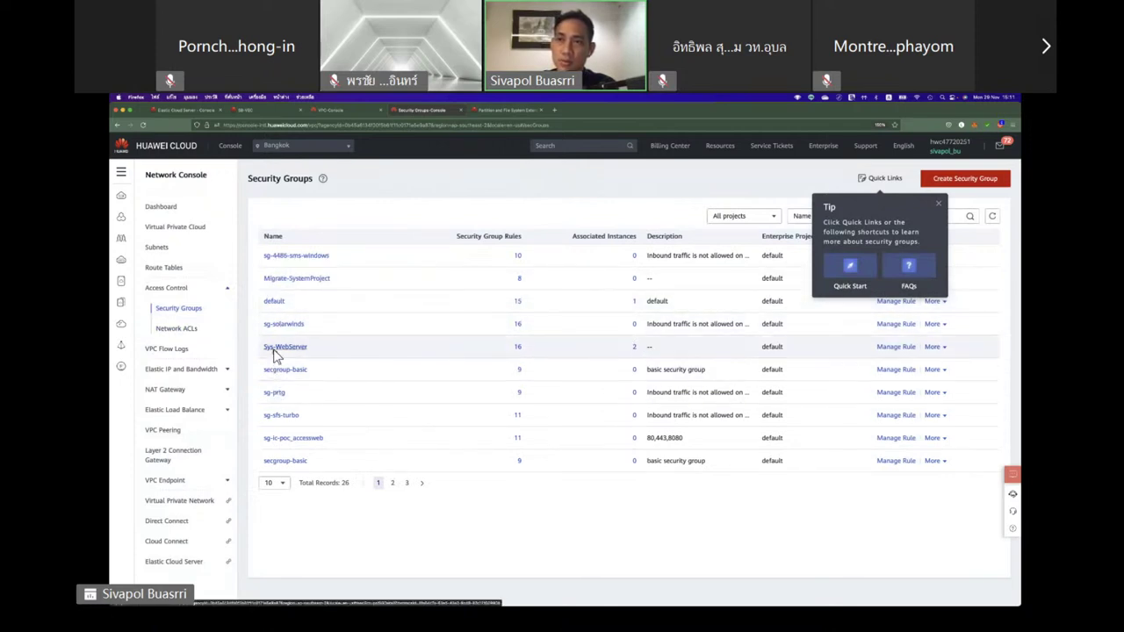
# Inspect Sys-WebServer's inbound rules, highlighting the 'ICMP : All' rule.
pyautogui.click(276, 348)
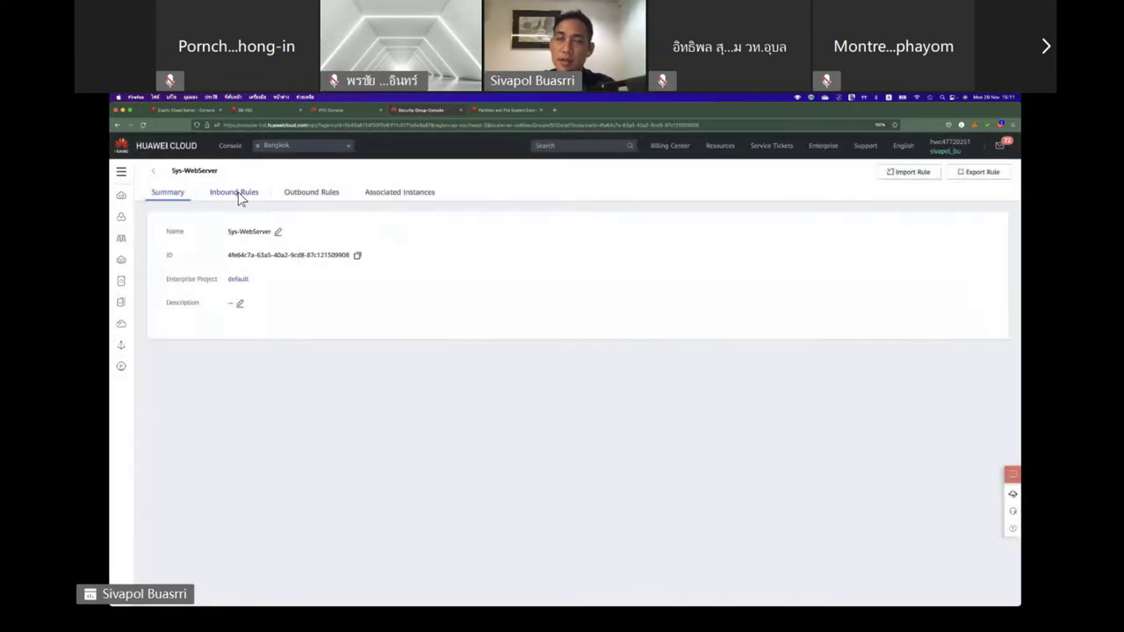
pyautogui.click(239, 193)
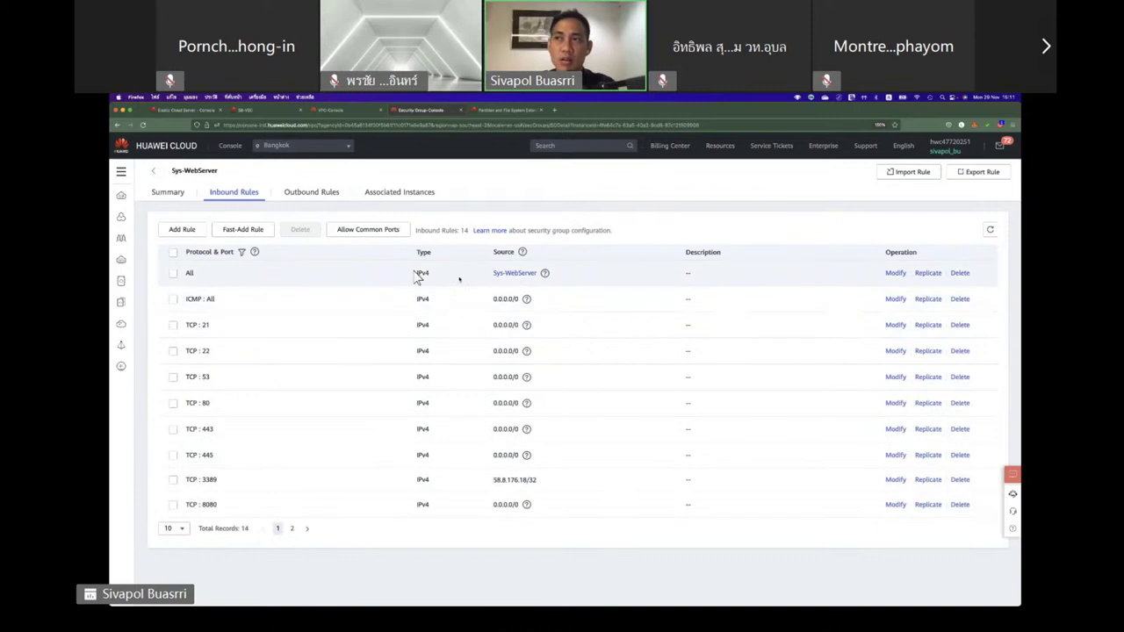
pyautogui.doubleClick(193, 300)
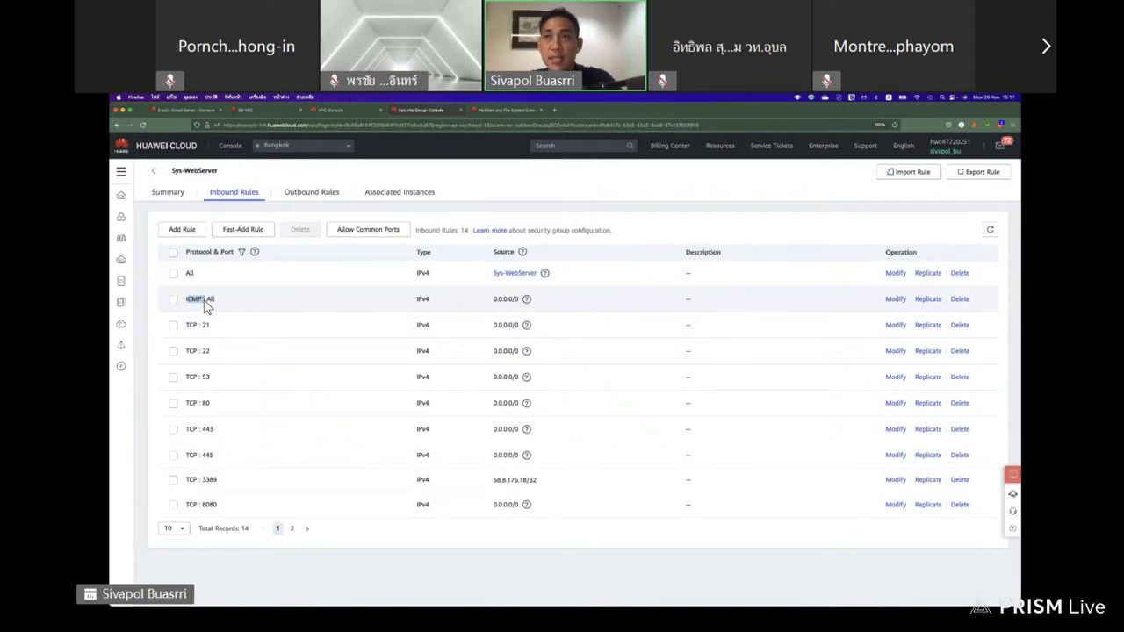
pyautogui.doubleClick(193, 300)
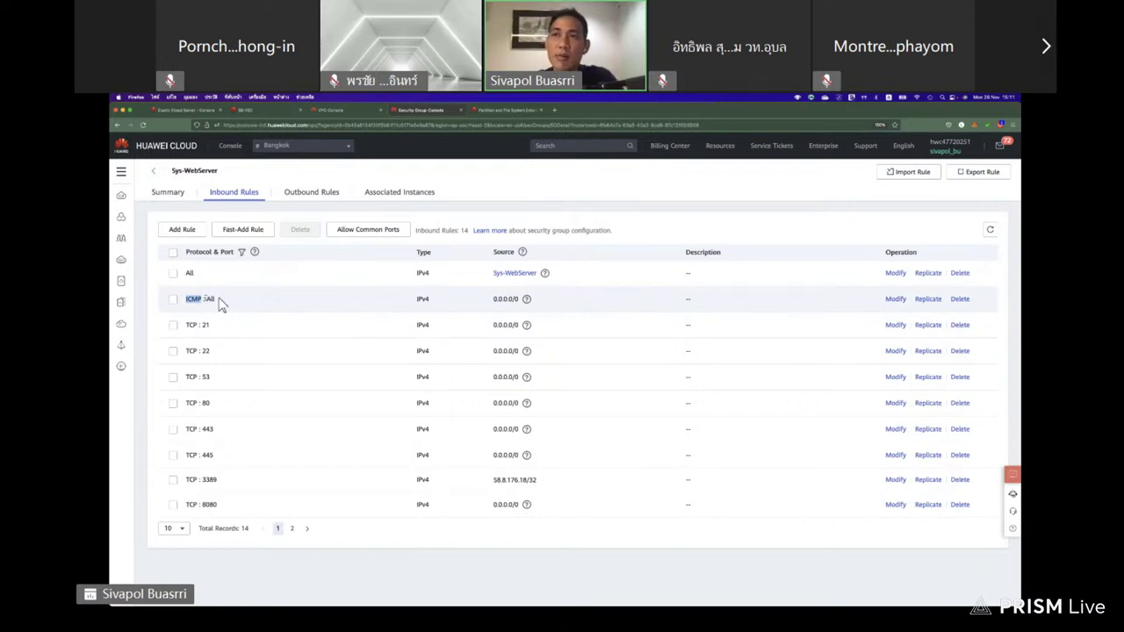
pyautogui.moveTo(217, 301); pyautogui.dragTo(186, 304)
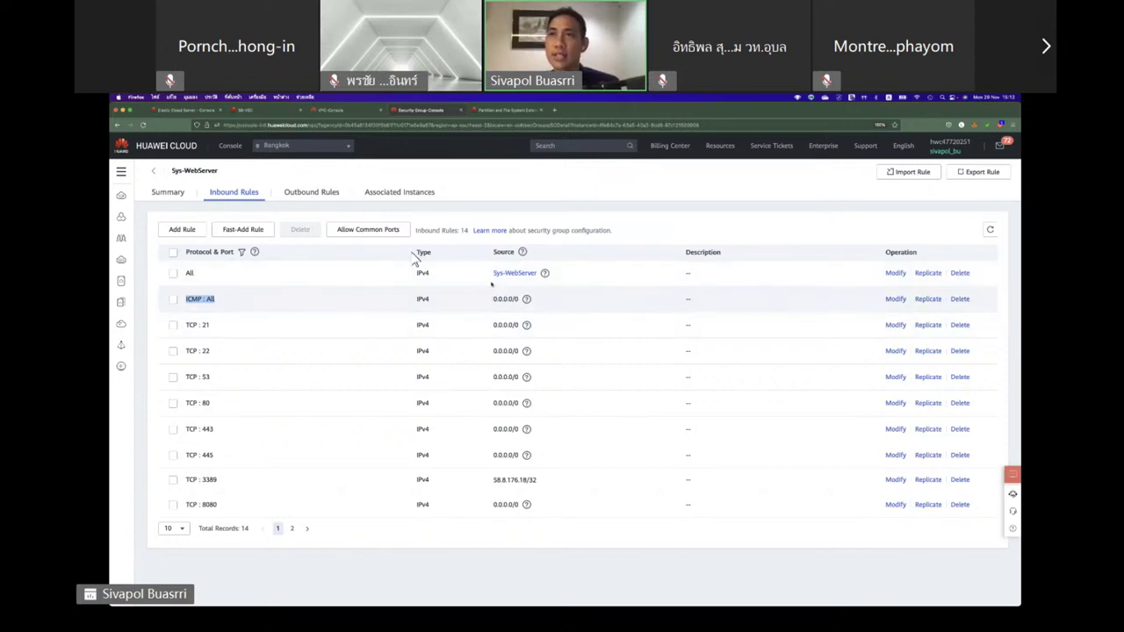
# Review Sys-WebServer's outbound rules, then return to the Virtual Private Cloud list.
pyautogui.click(309, 193)
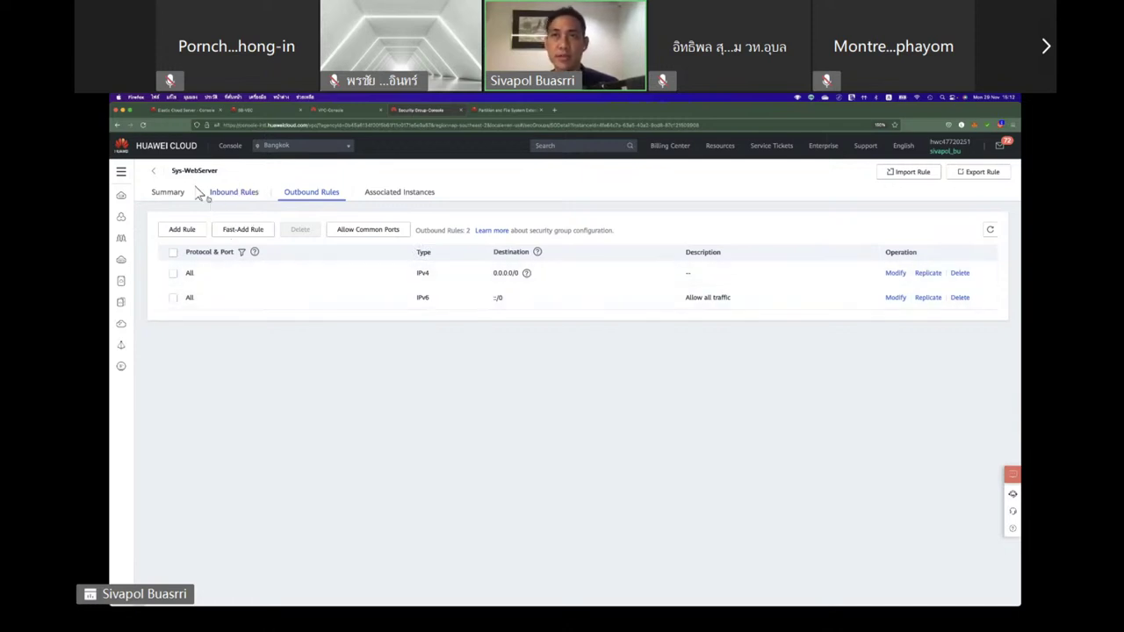
pyautogui.click(154, 173)
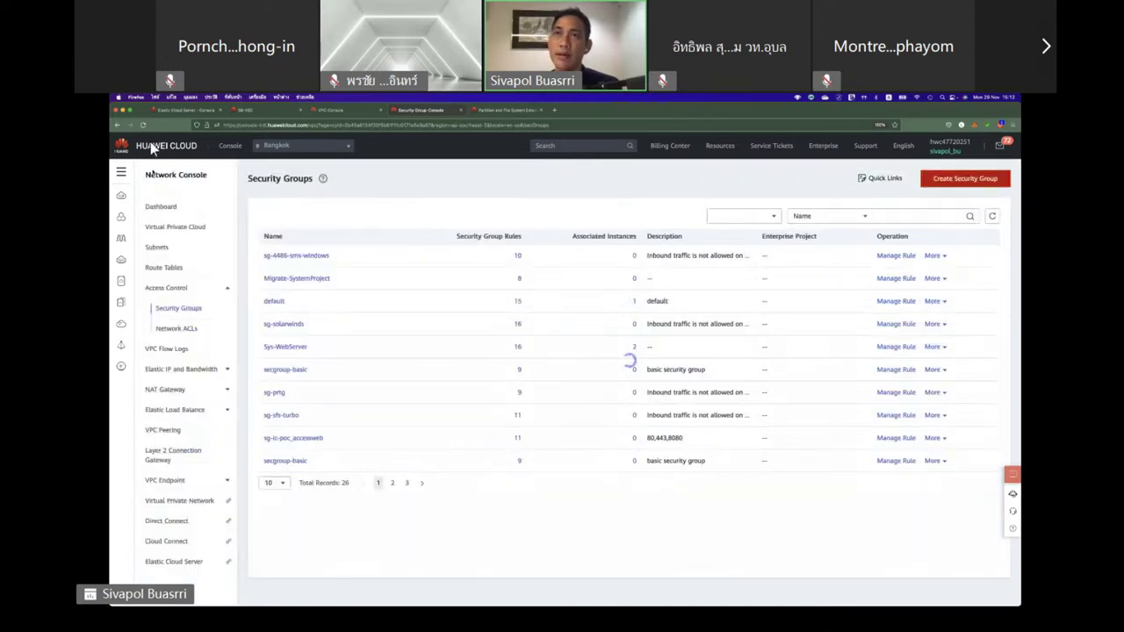
pyautogui.click(180, 230)
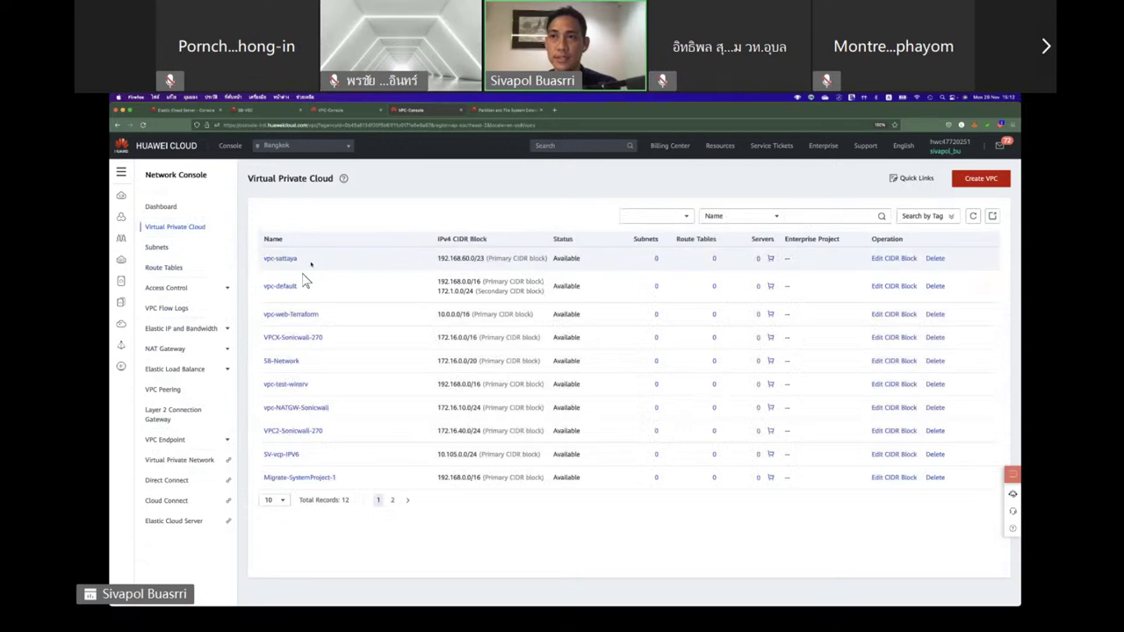
# Inspect the SB-Networktest server and Subnet-Private cards in SB-Network's topology, then return to Summary.
pyautogui.click(293, 367)
pyautogui.click(229, 195)
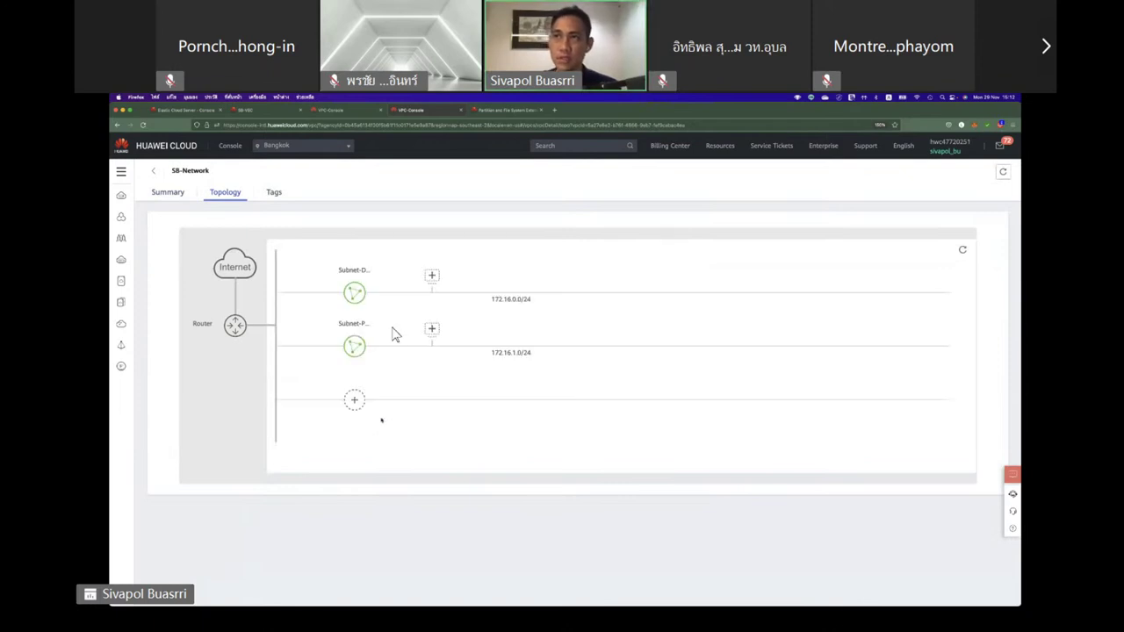
pyautogui.click(512, 280)
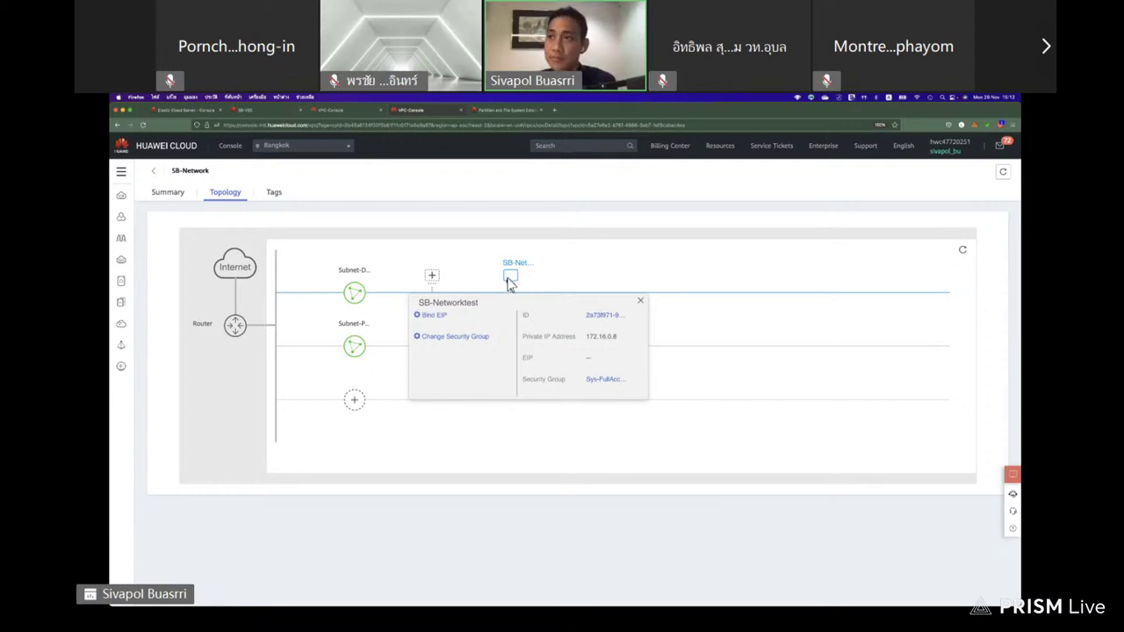
pyautogui.click(354, 345)
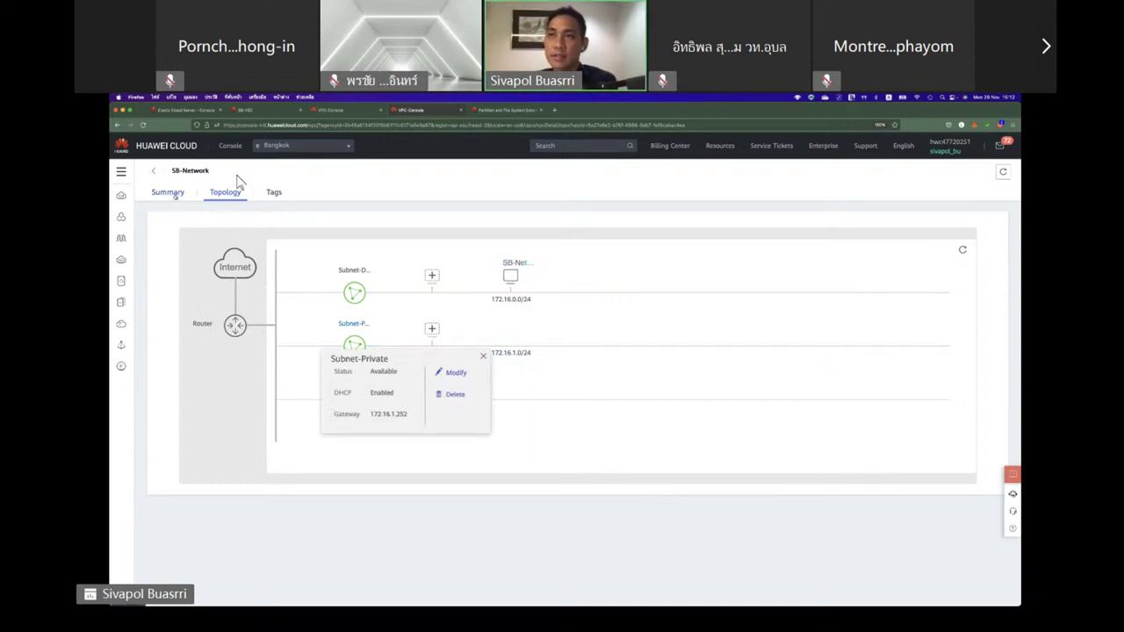
pyautogui.click(319, 208)
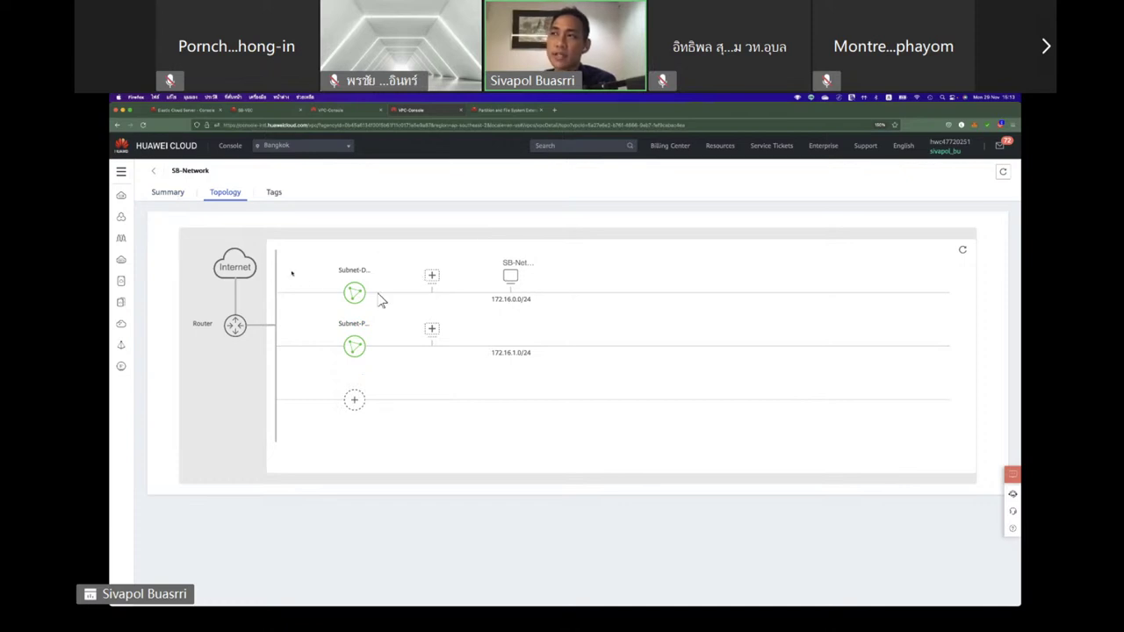
pyautogui.moveTo(360, 294)
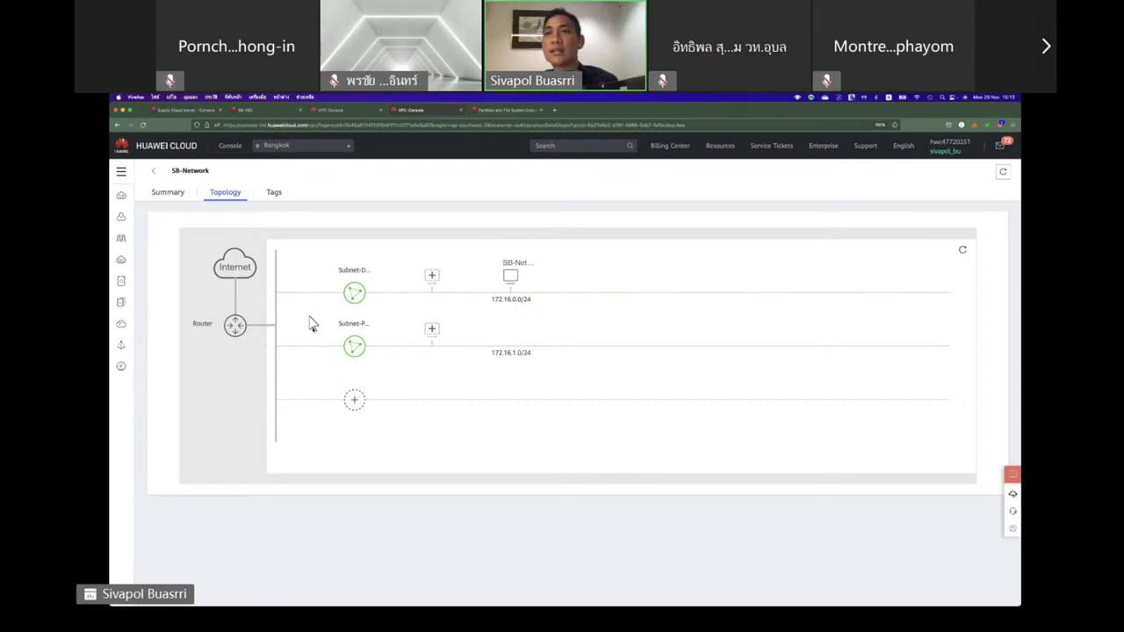
pyautogui.click(178, 195)
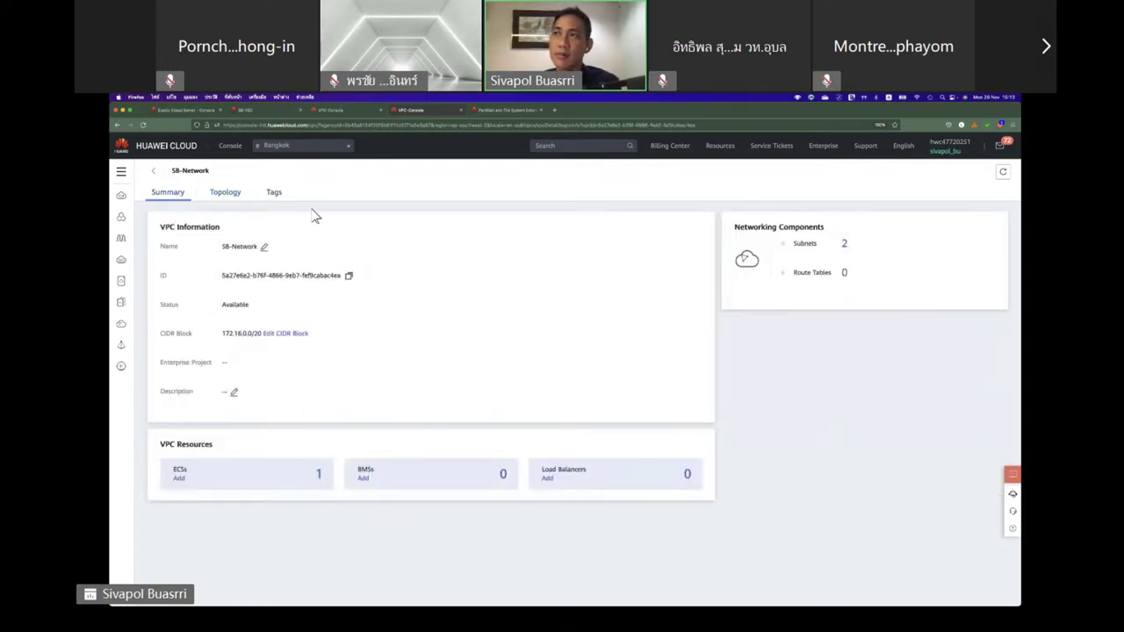
# Review rtb-SB-Network routes, highlighting 172.16.1.0/24, 198.19.128.0/20, 100.64.0.0/10 and both local routes.
pyautogui.click(843, 274)
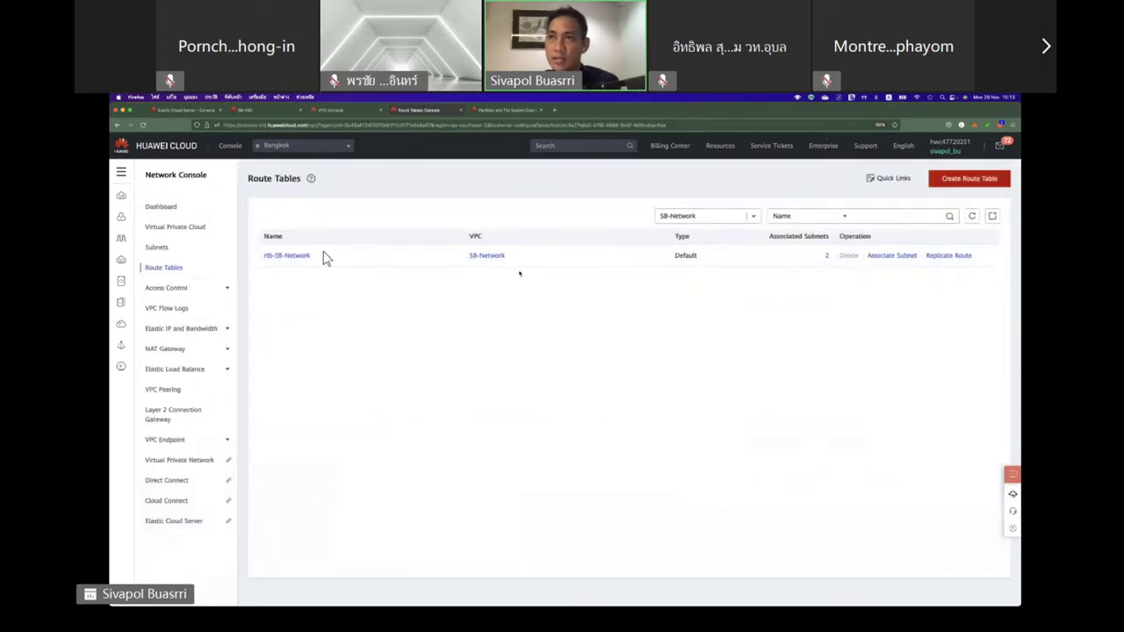
pyautogui.click(306, 257)
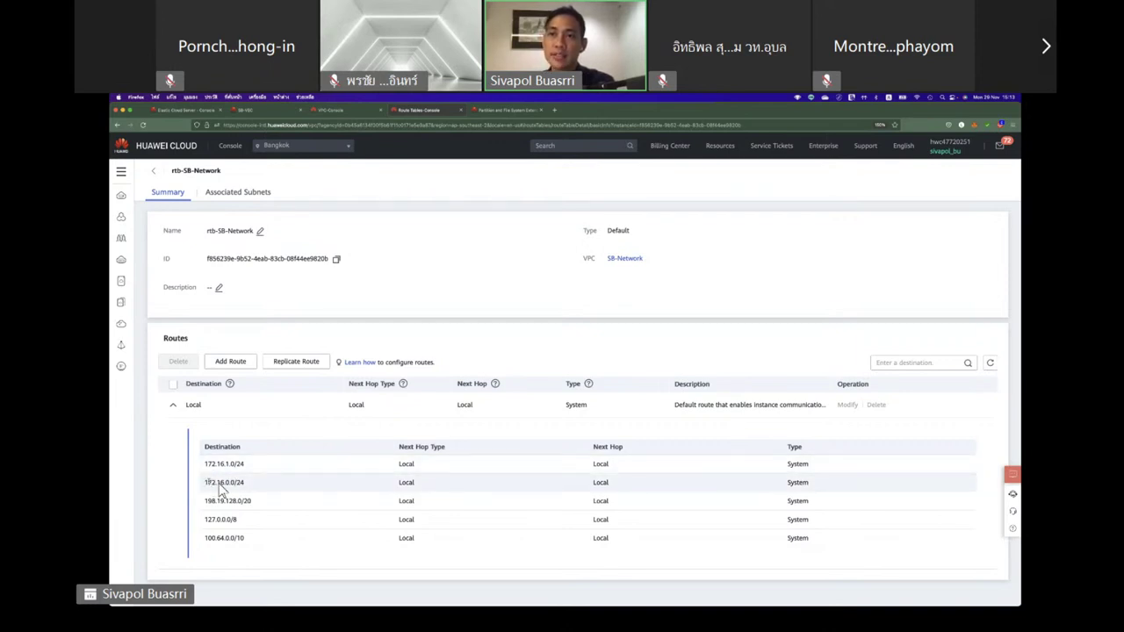
pyautogui.moveTo(207, 486)
pyautogui.mouseDown()
pyautogui.moveTo(238, 484)
pyautogui.moveTo(205, 465)
pyautogui.mouseUp()
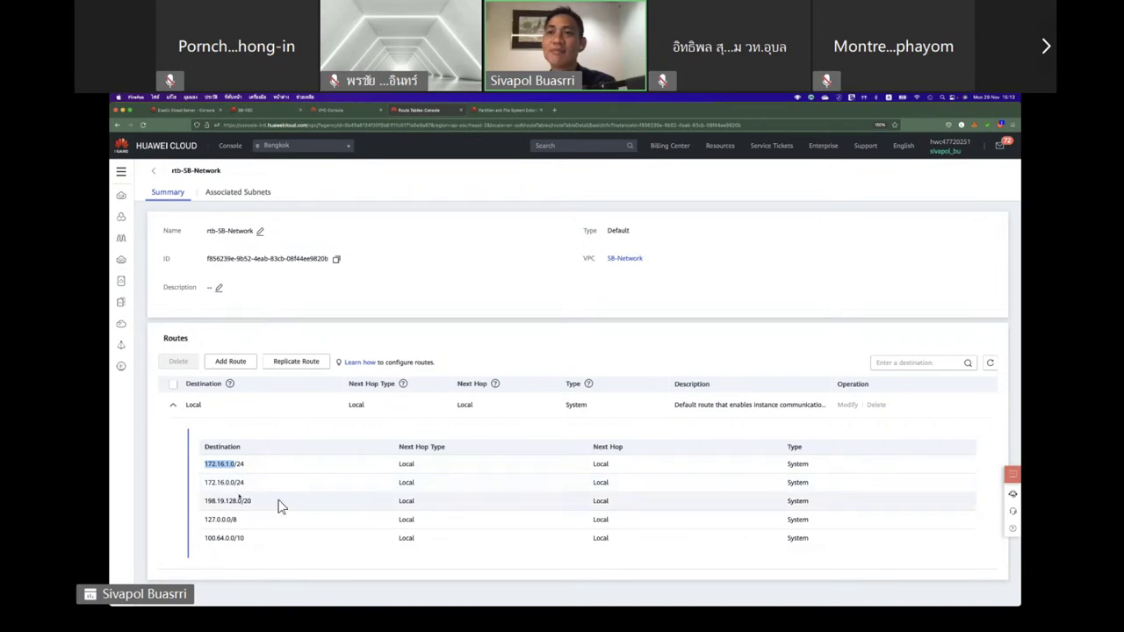
pyautogui.click(244, 504)
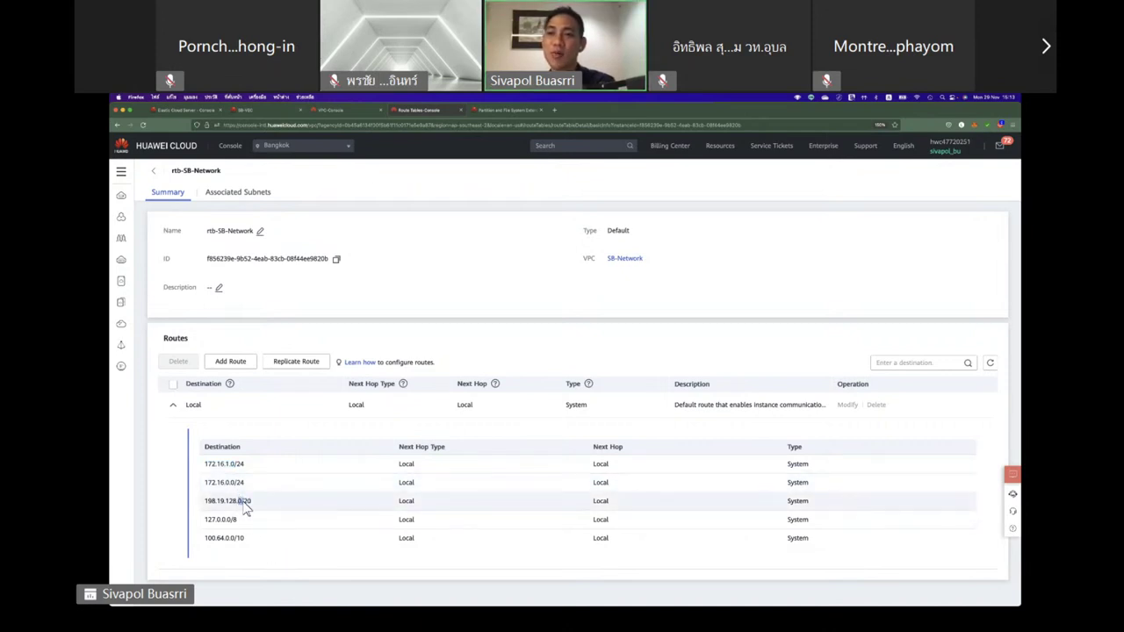
pyautogui.moveTo(250, 505); pyautogui.dragTo(207, 501)
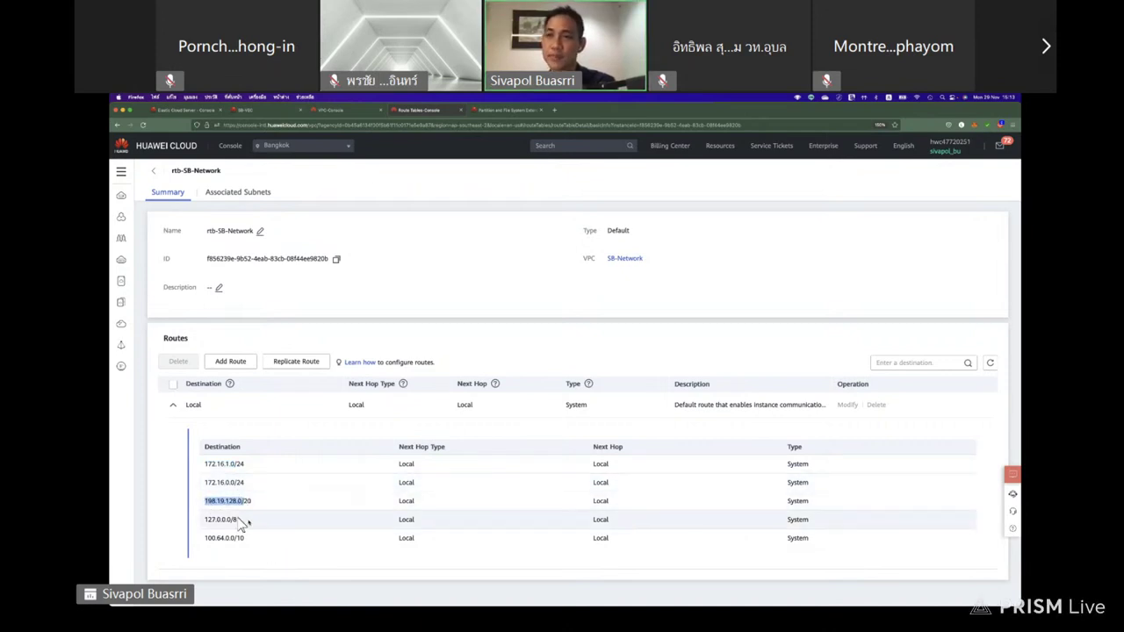
pyautogui.moveTo(266, 541); pyautogui.dragTo(204, 545)
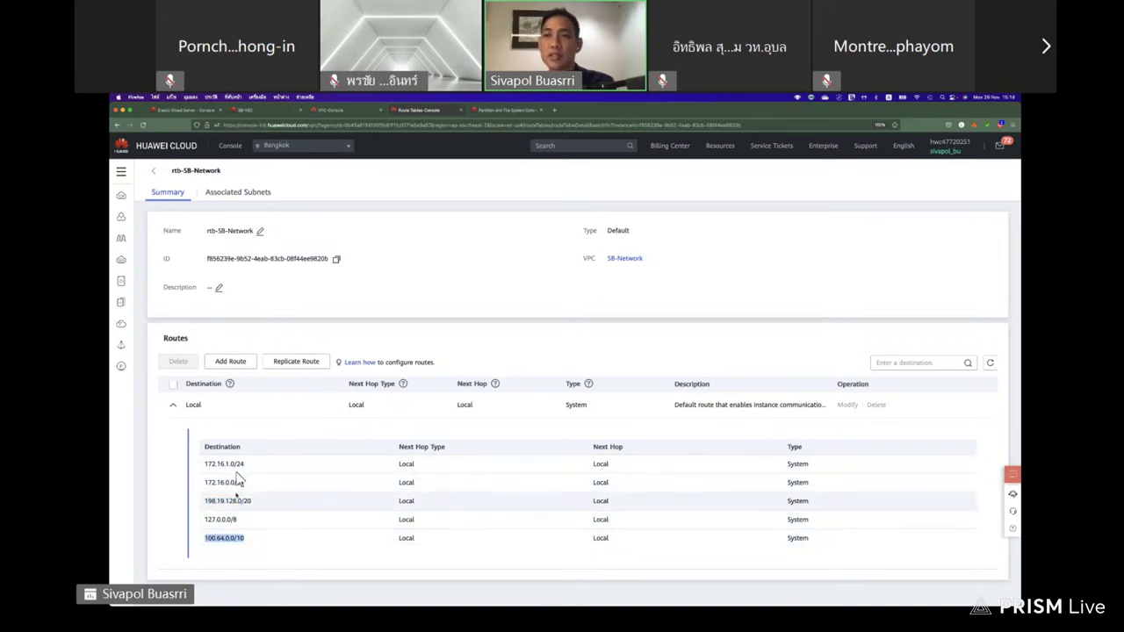
pyautogui.moveTo(201, 467); pyautogui.dragTo(841, 494)
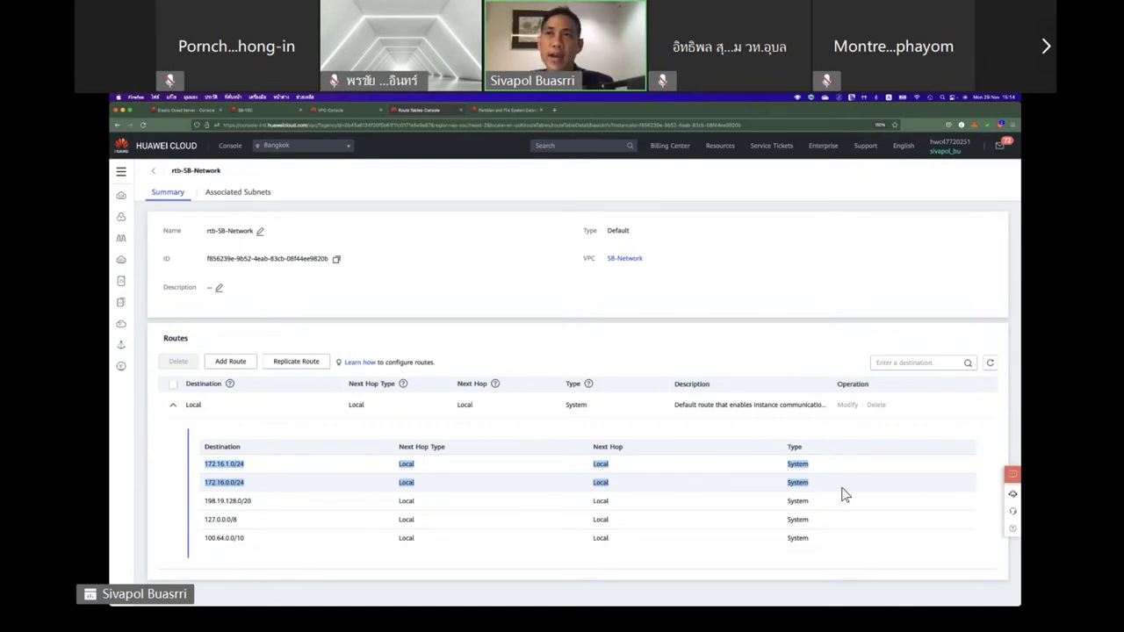
# Return to the Virtual Private Cloud list and show all open windows in Mission Control.
pyautogui.click(159, 174)
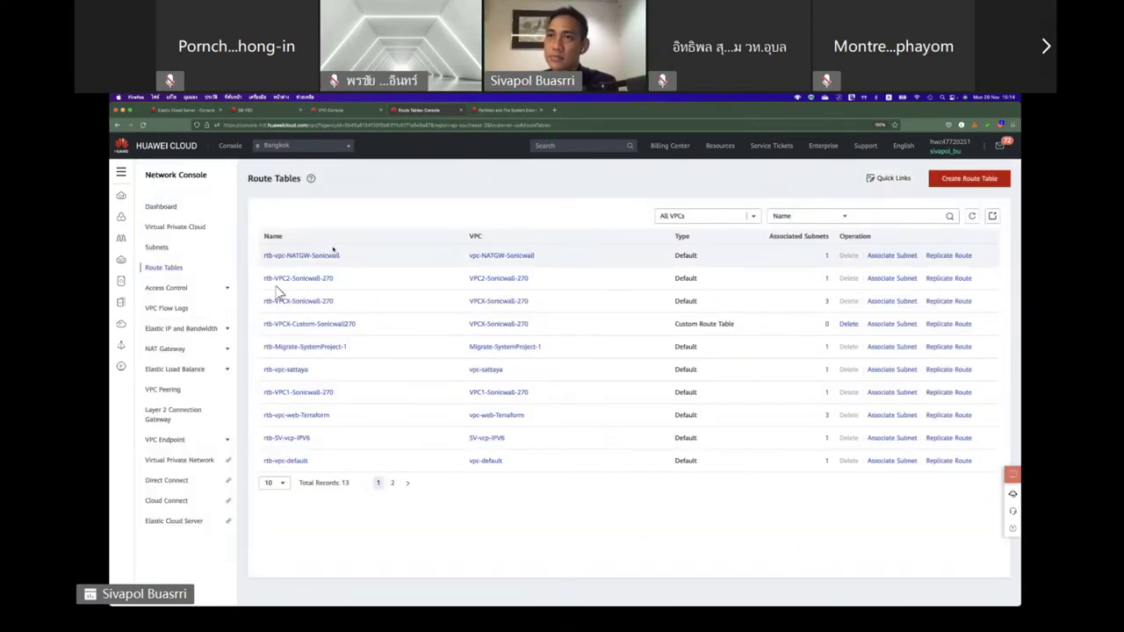
pyautogui.click(172, 228)
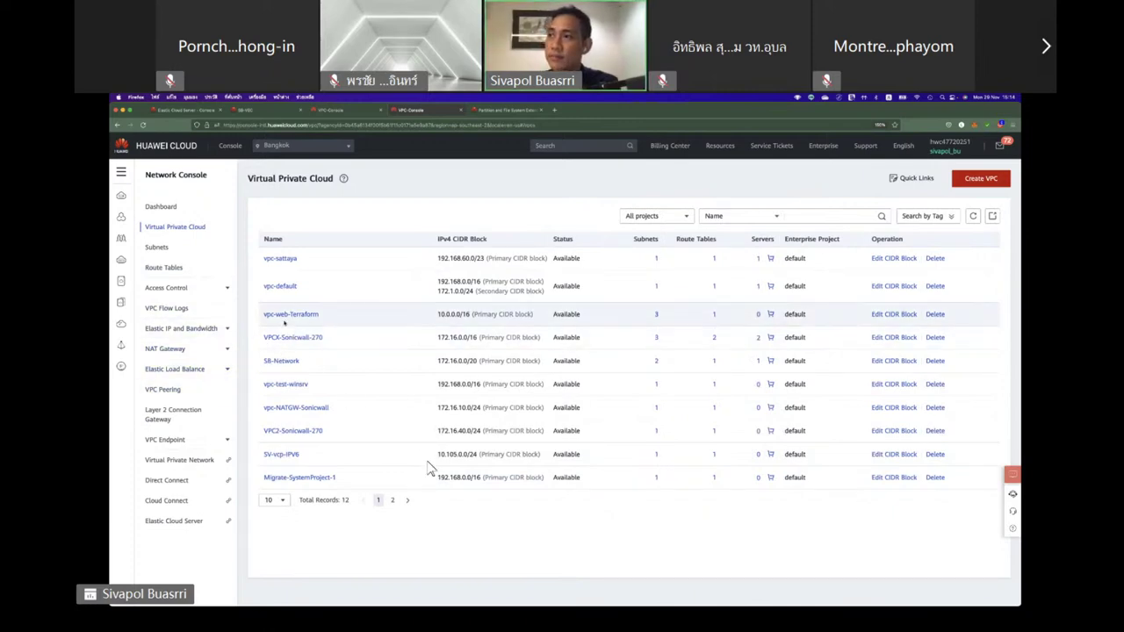
pyautogui.hotkey('ctrl', 'Up')
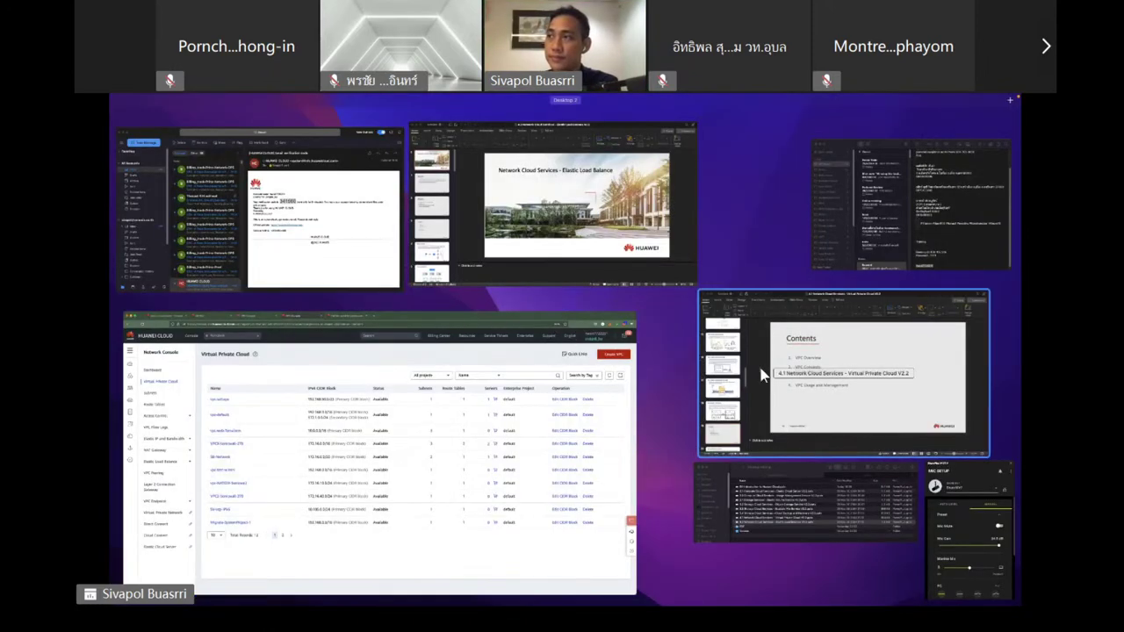
# Start the PowerPoint slideshow and advance to slide 20, Dedicated Networks on Cloud.
pyautogui.click(729, 397)
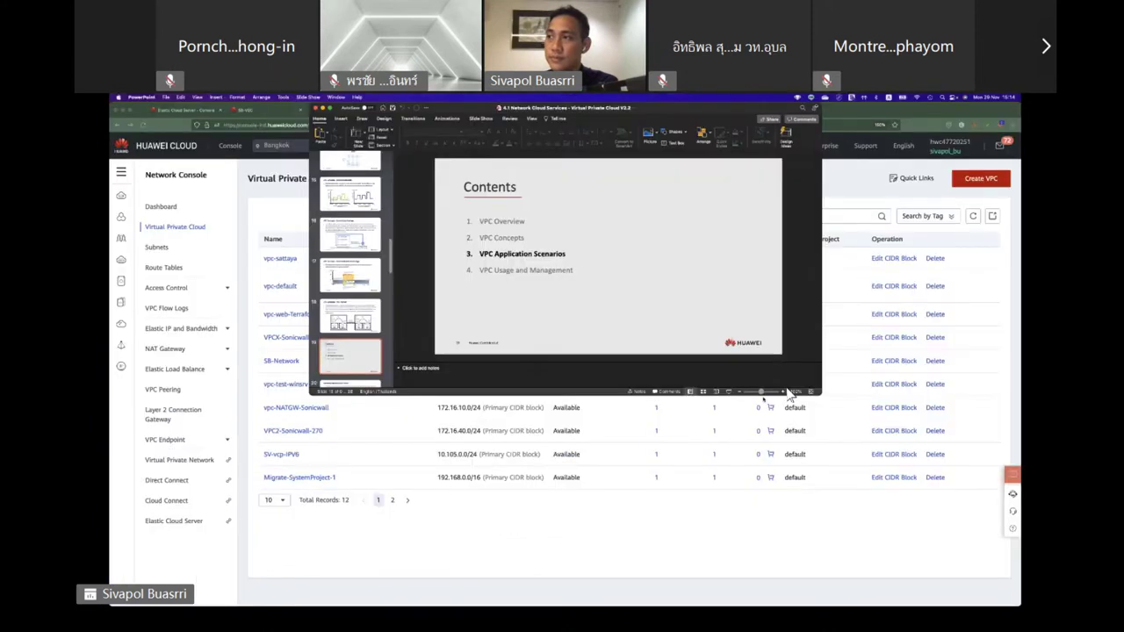
pyautogui.click(729, 392)
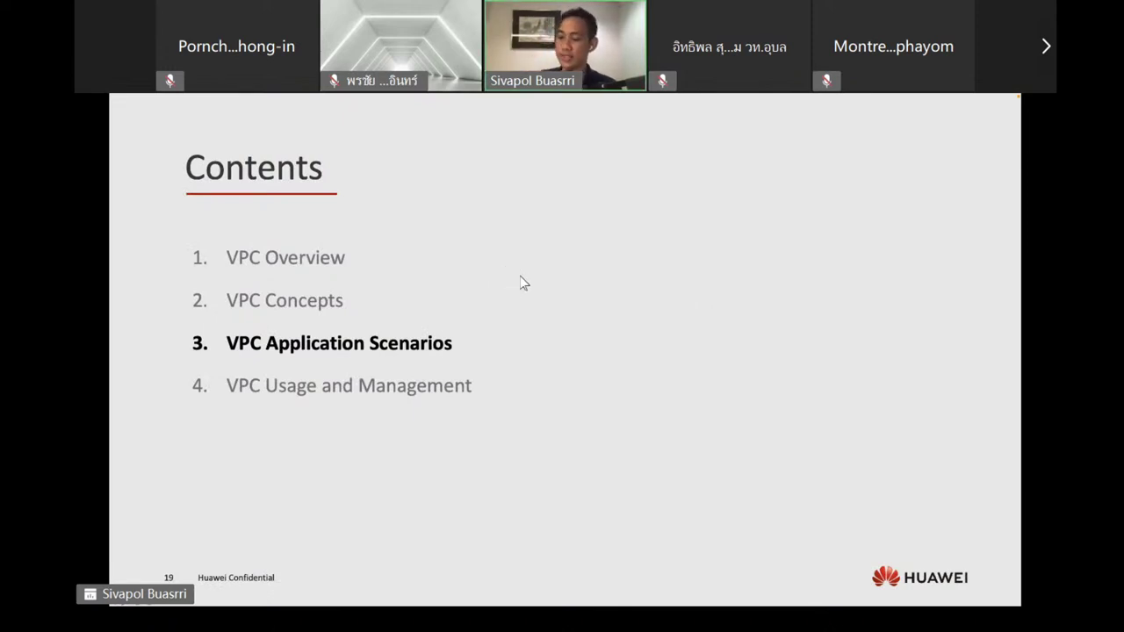
pyautogui.press('Right')
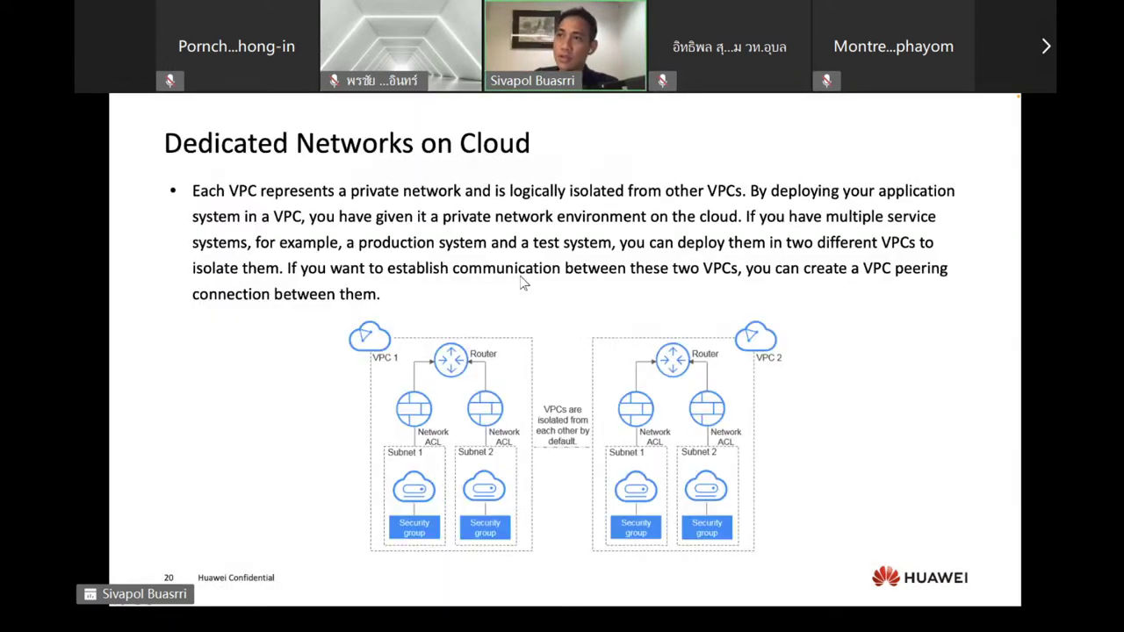